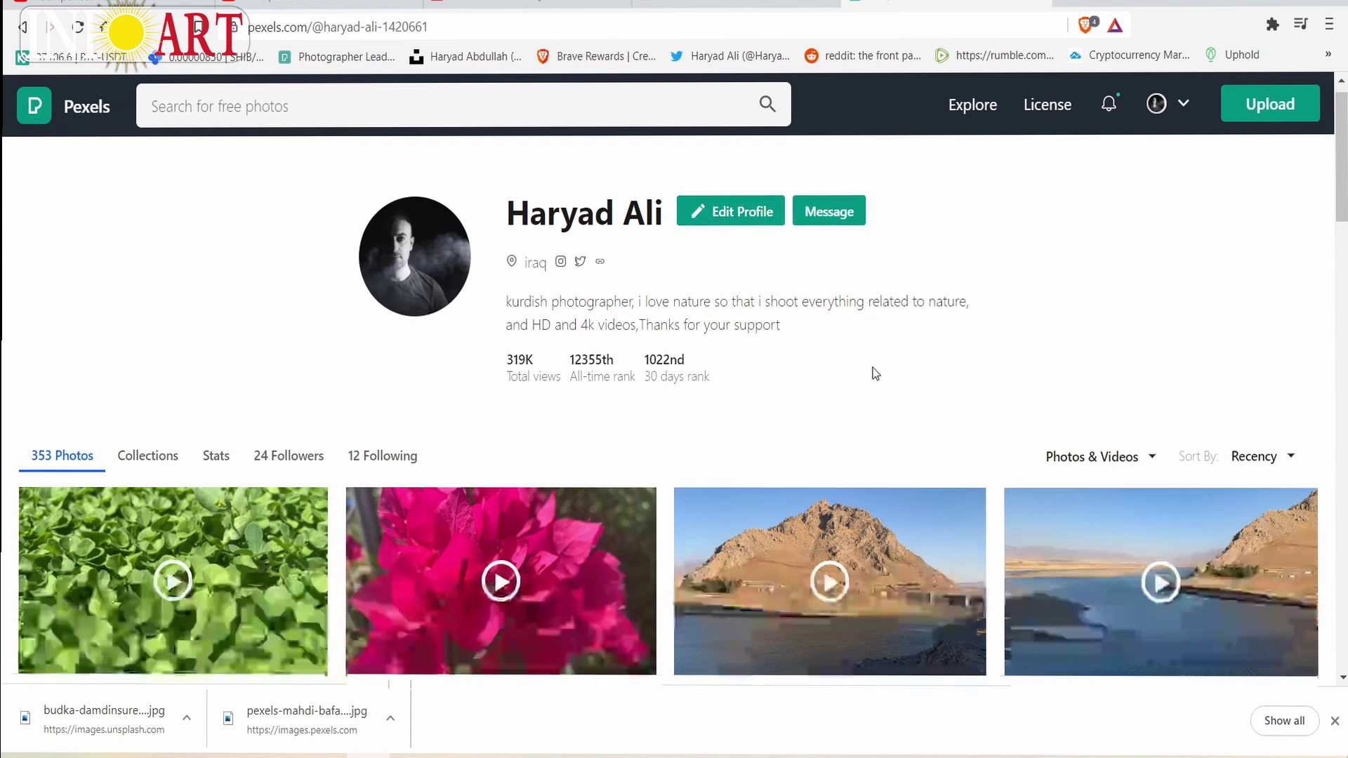
Step: Scroll down the photographer's Pexels profile page listing 353 photos
scroll(873, 373, down, 2)
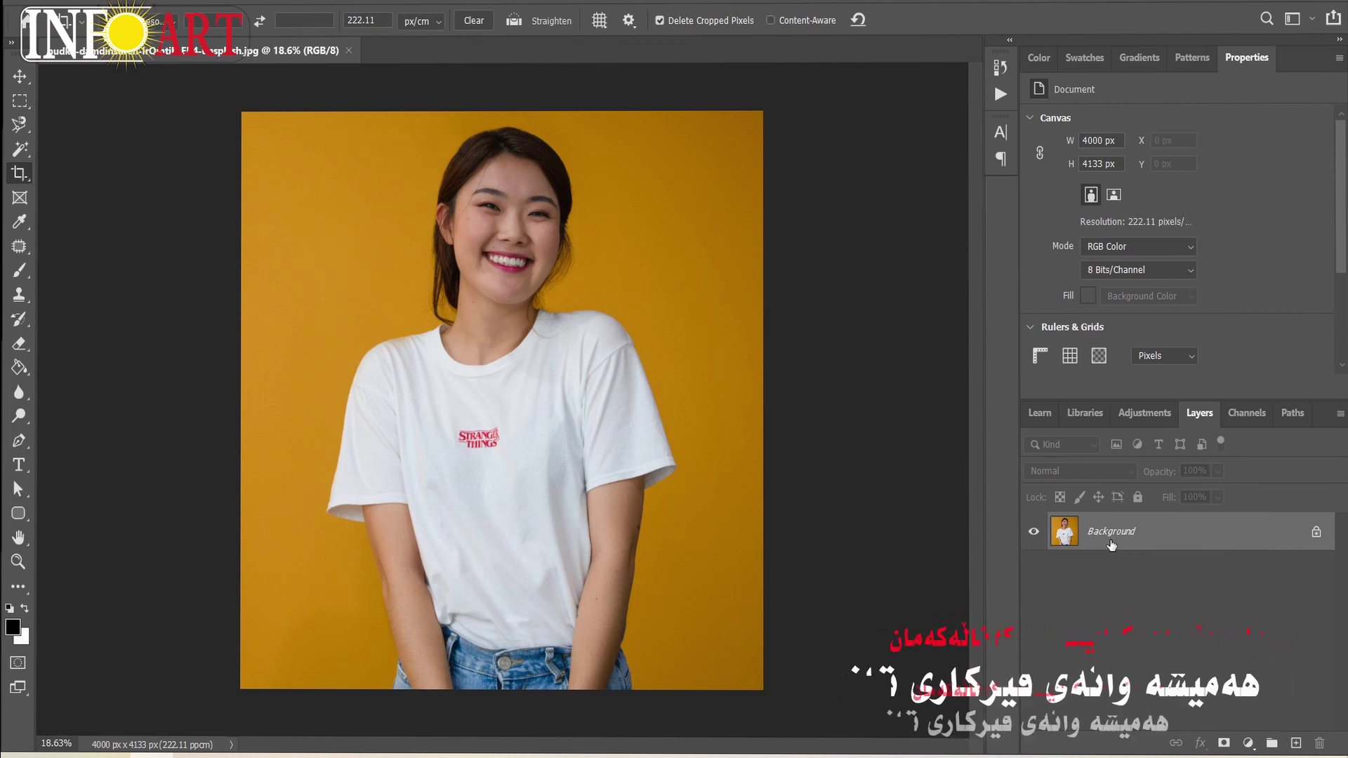
Step: Duplicate the Background layer into a Background copy layer
drag(1109, 539, 1296, 745)
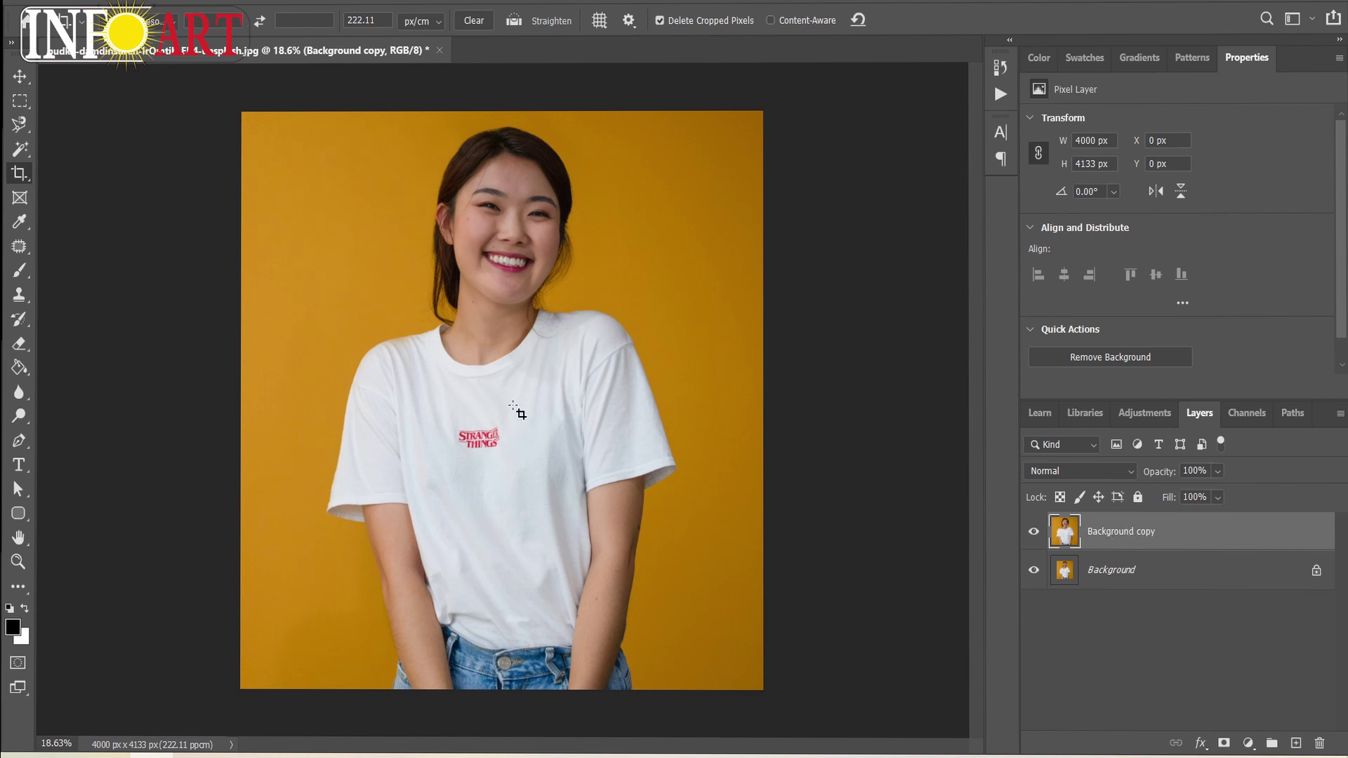
click(28, 153)
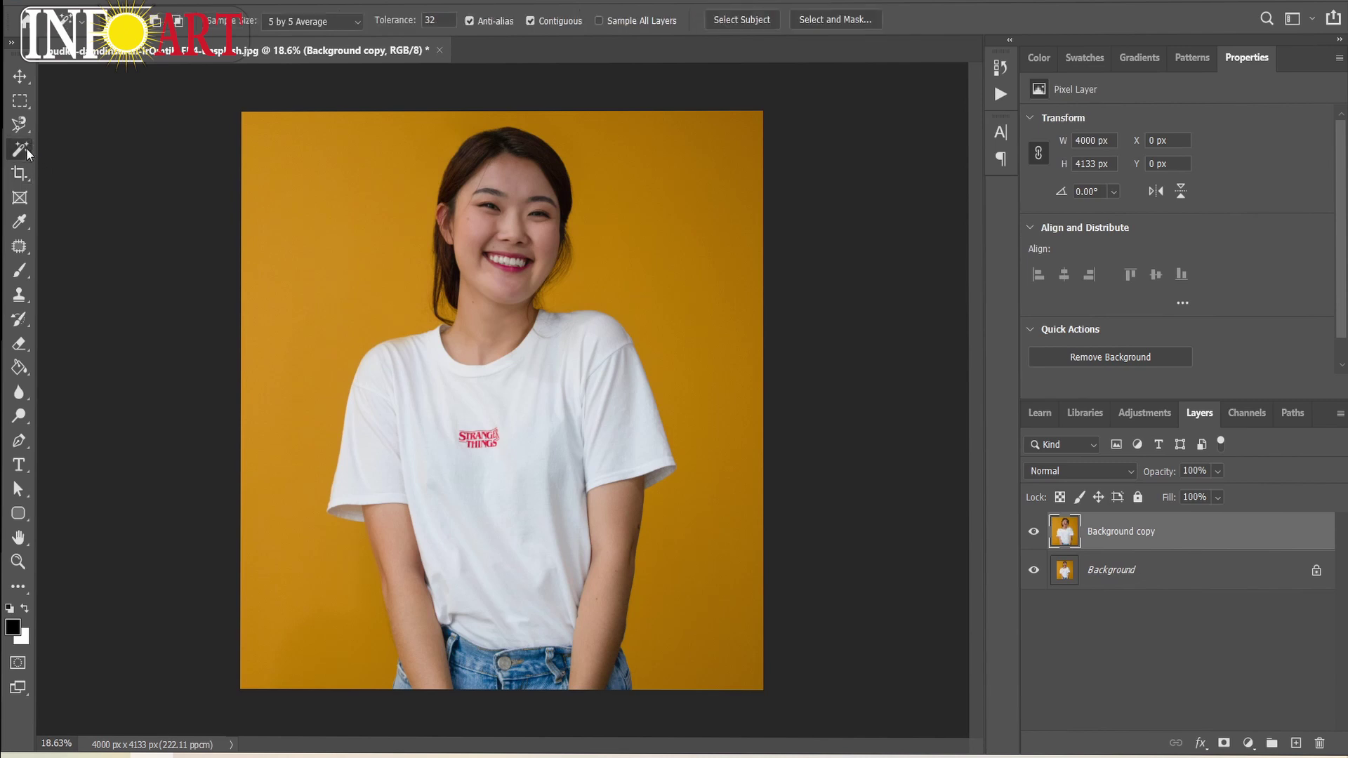
right_click(28, 153)
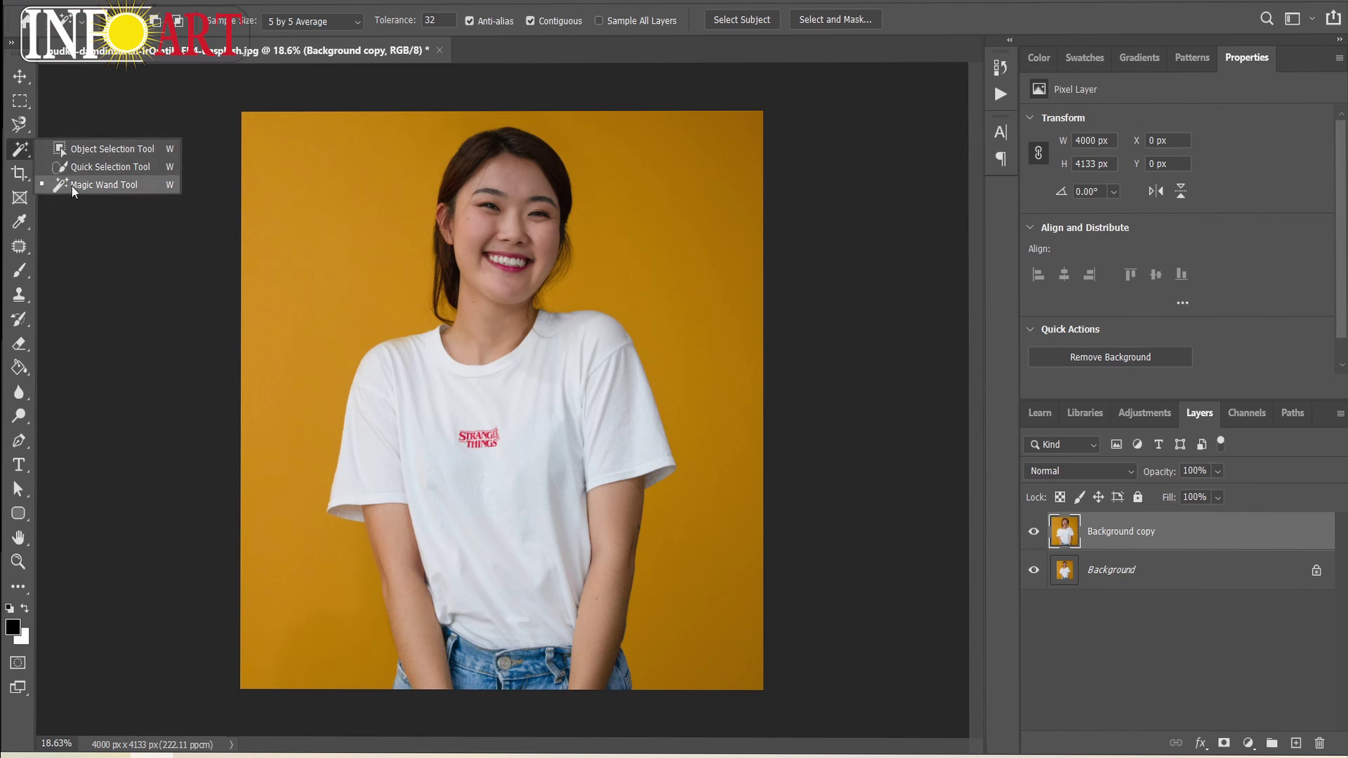
click(71, 186)
click(439, 391)
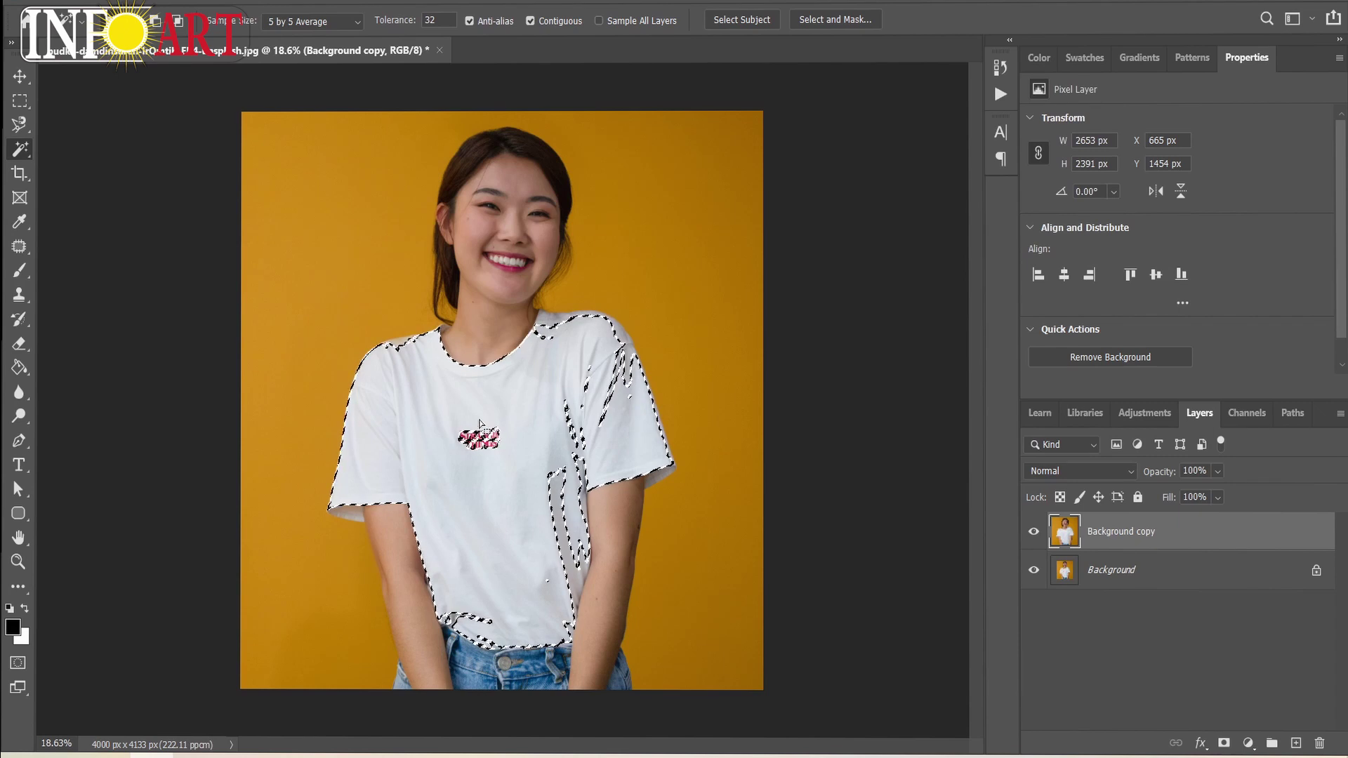
click(701, 281)
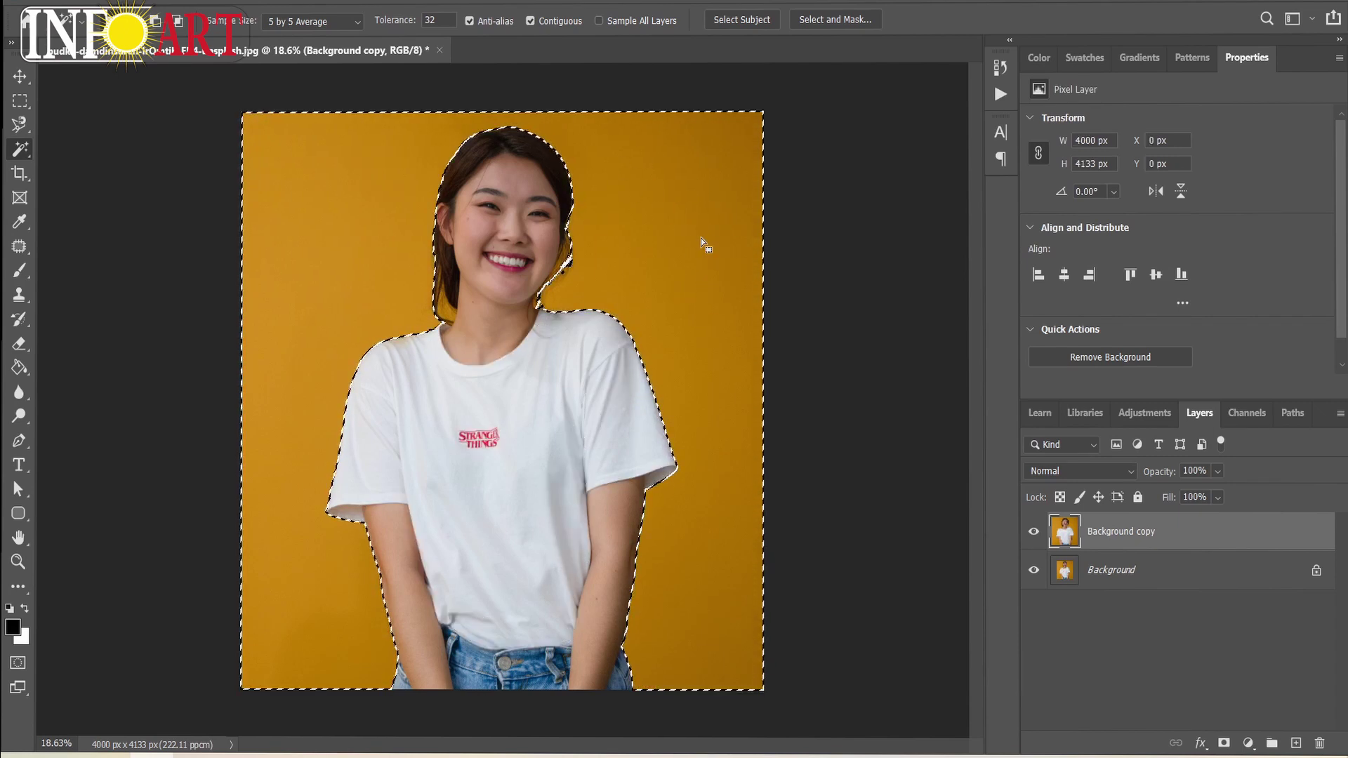
click(504, 144)
click(520, 409)
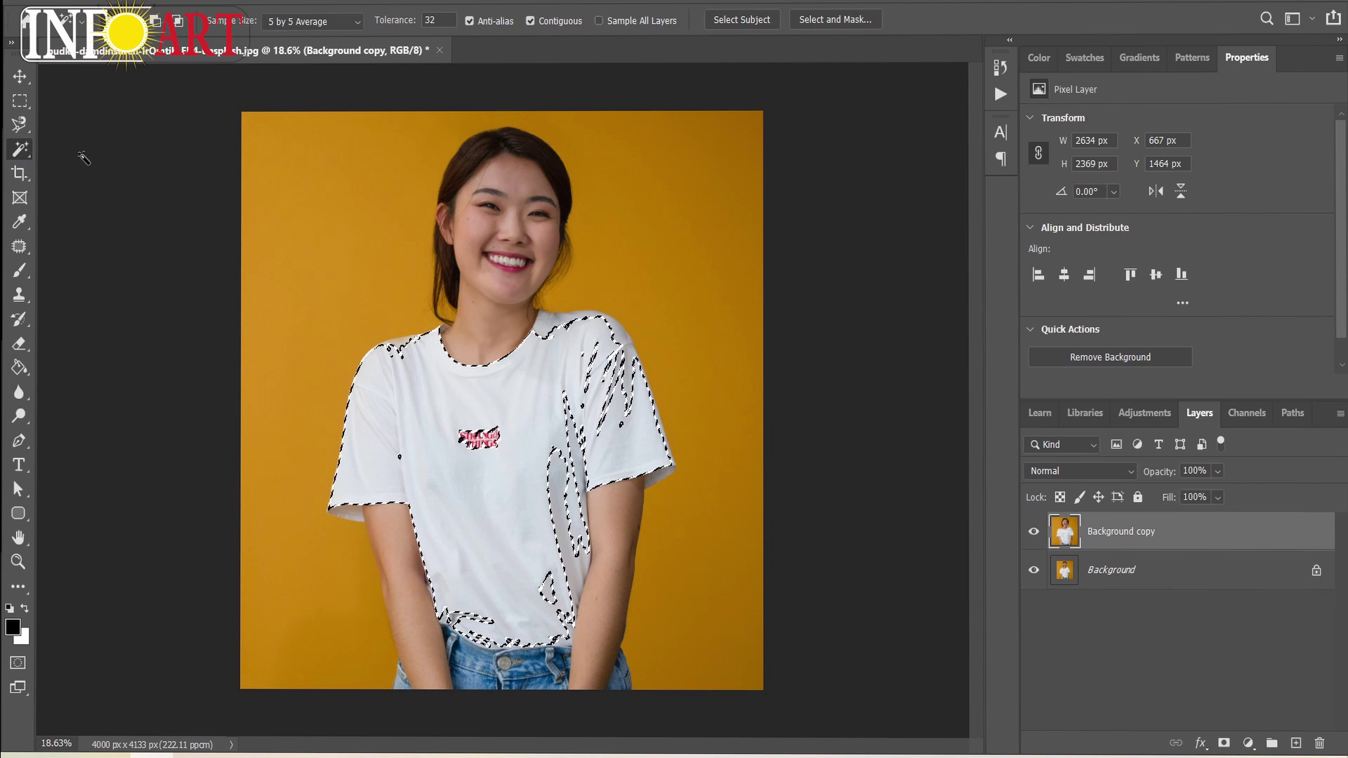
key(m)
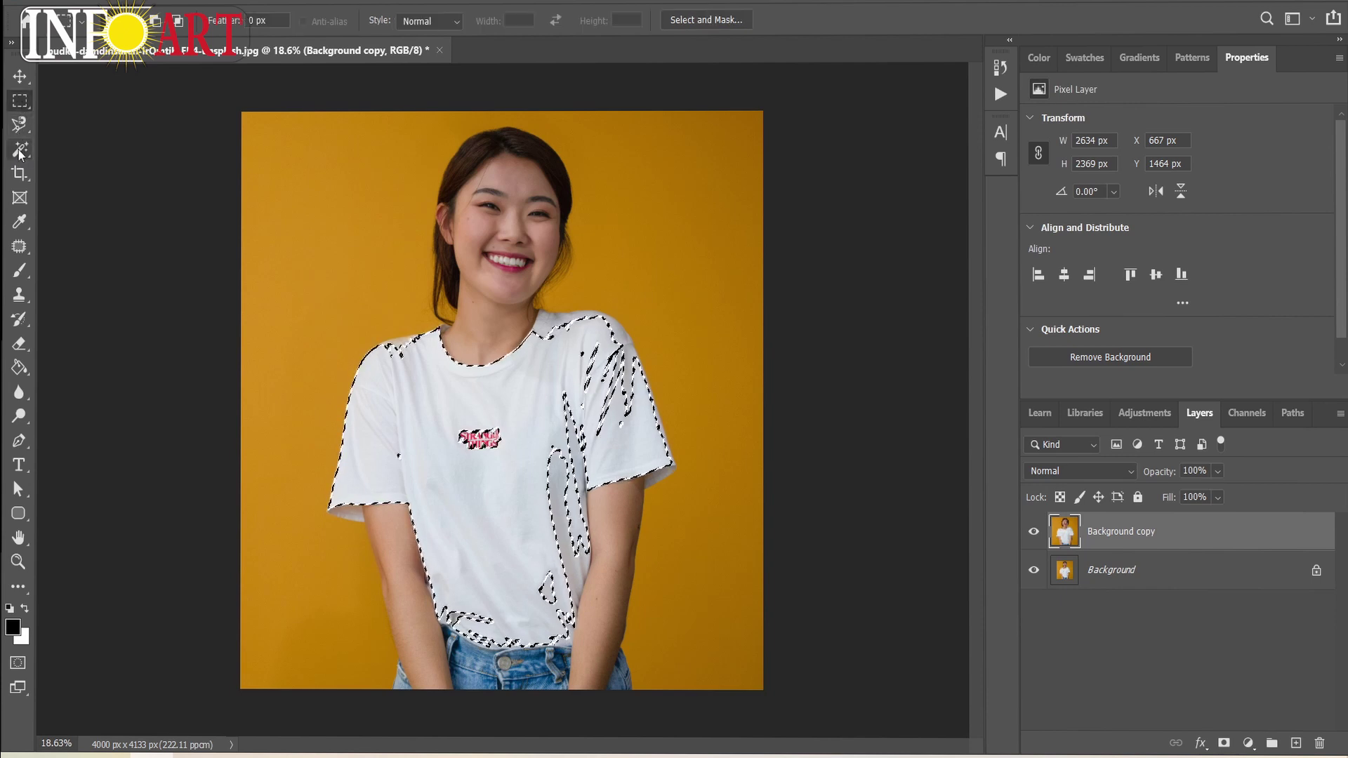
click(20, 153)
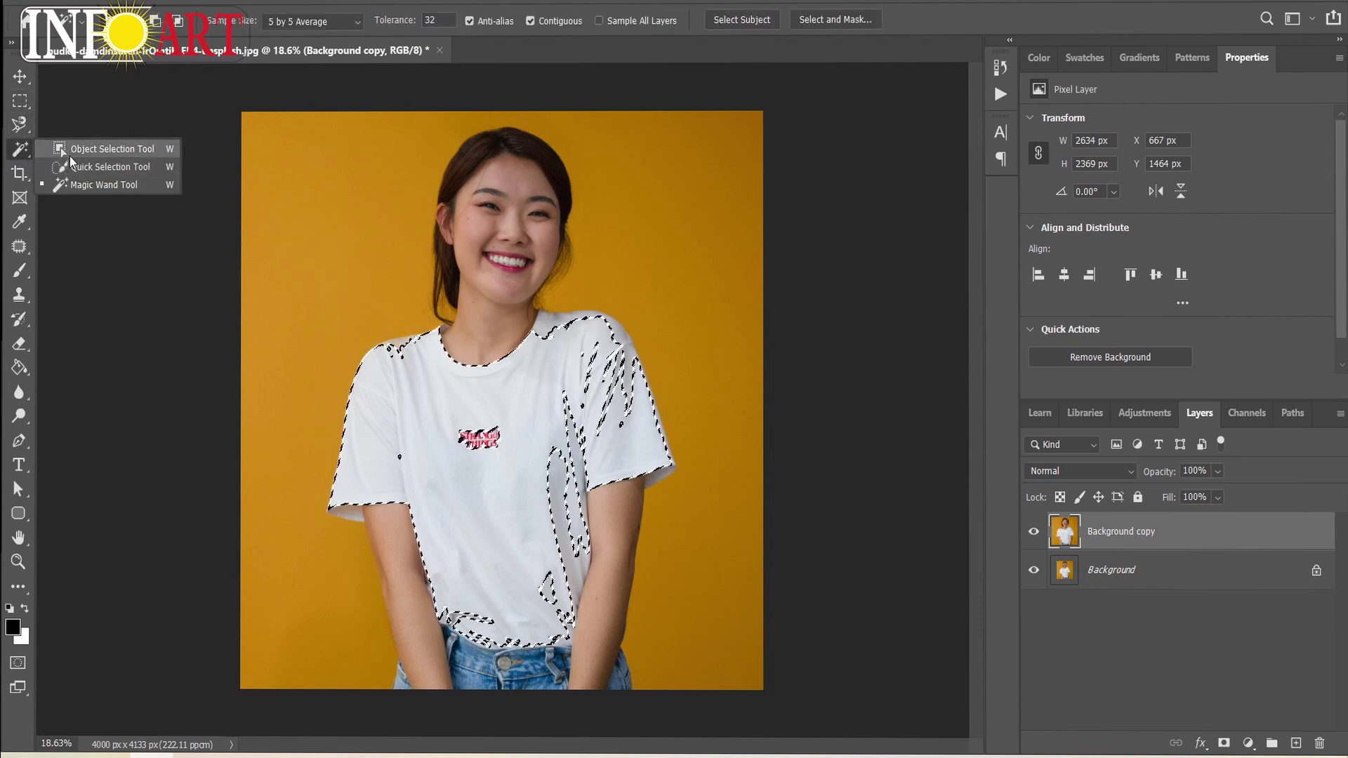
click(79, 151)
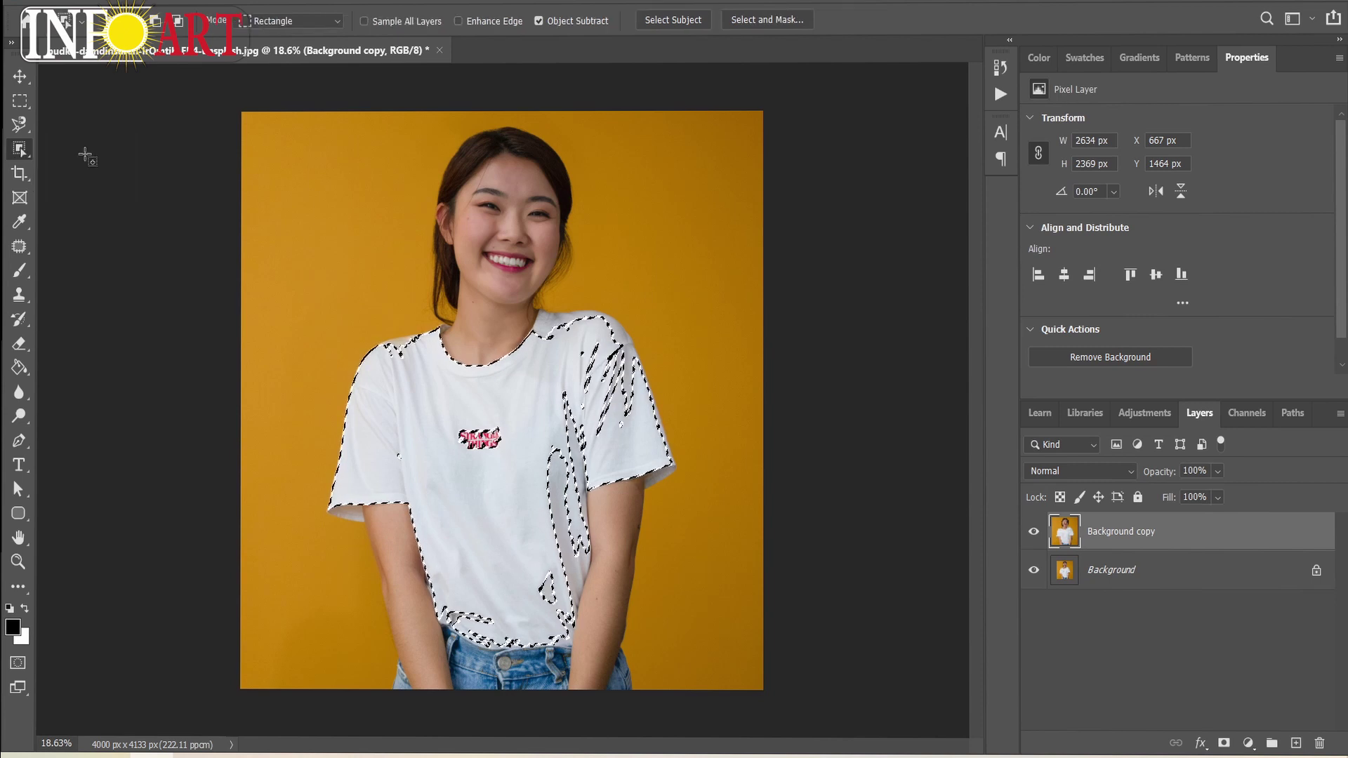
key(m)
key(ctrl+d)
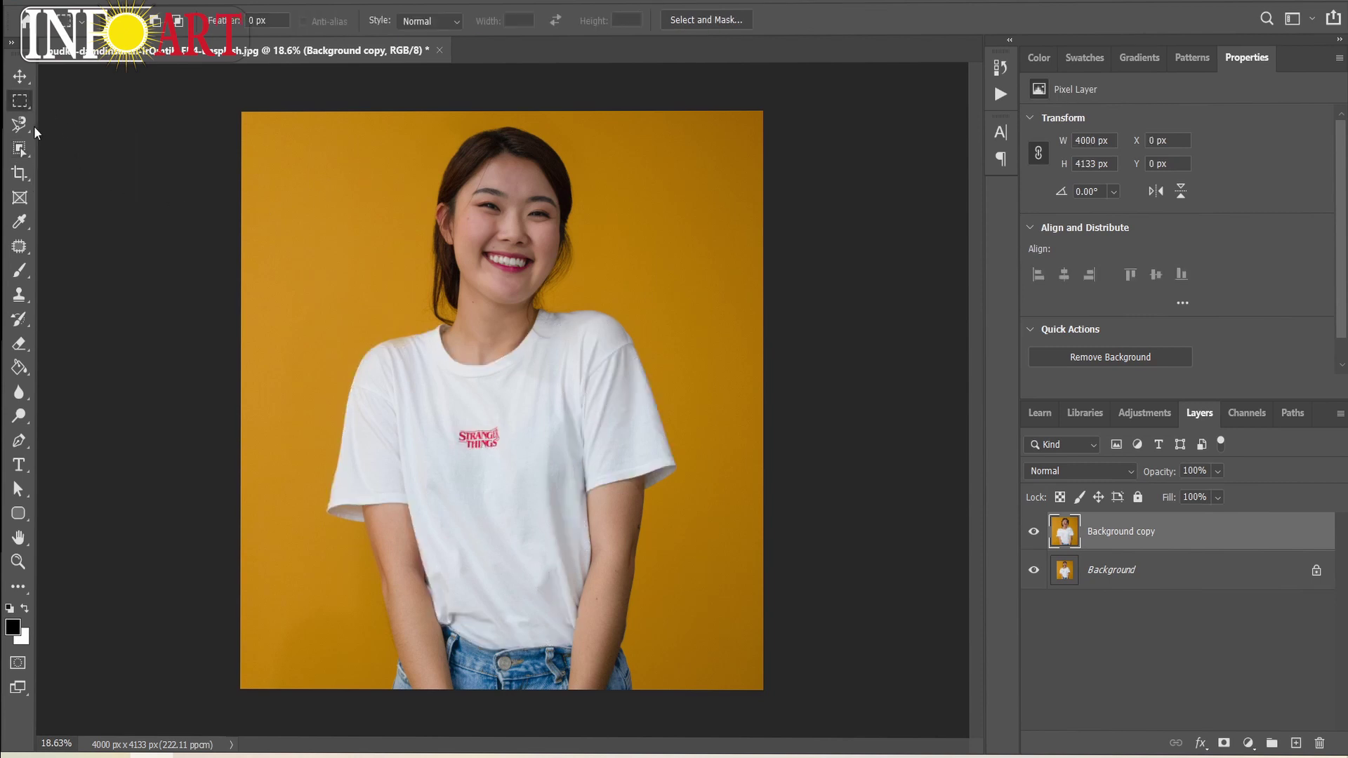
click(24, 149)
click(90, 149)
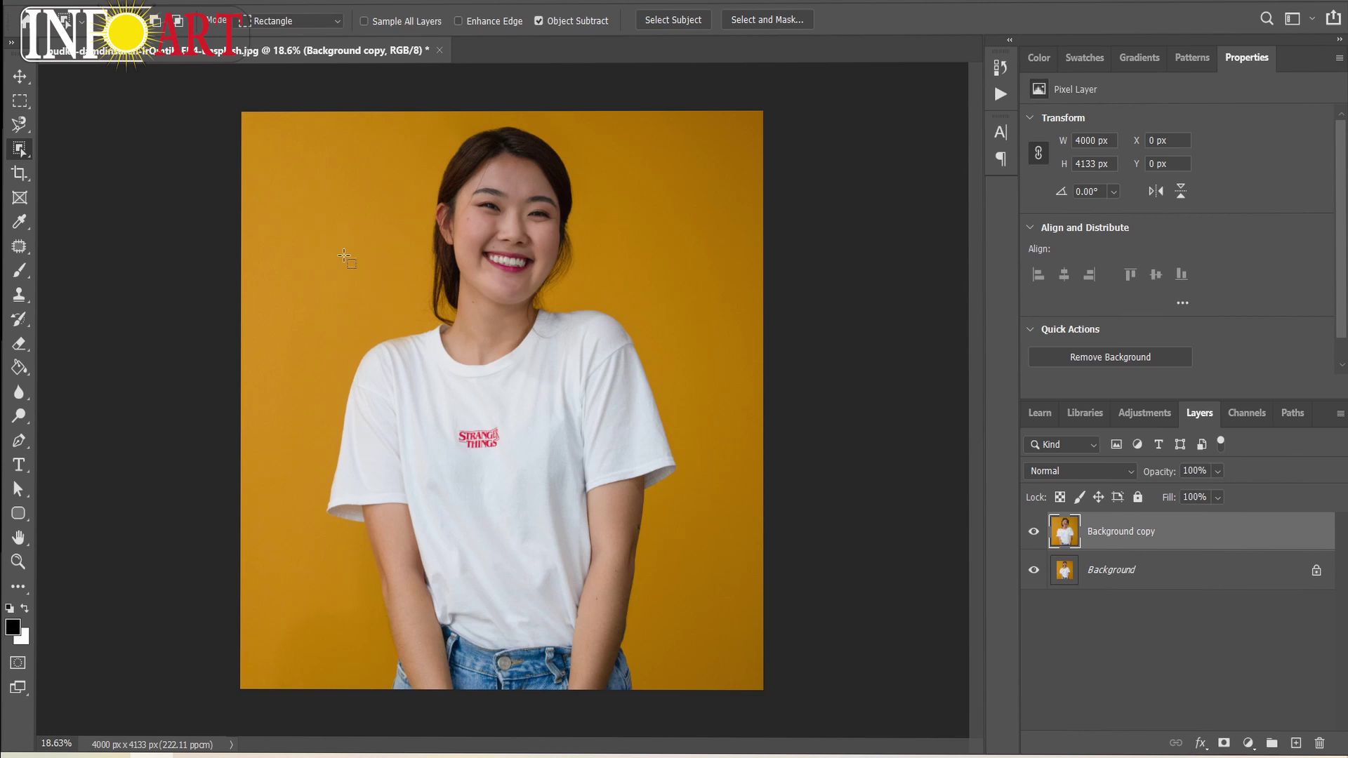
drag(257, 287, 723, 672)
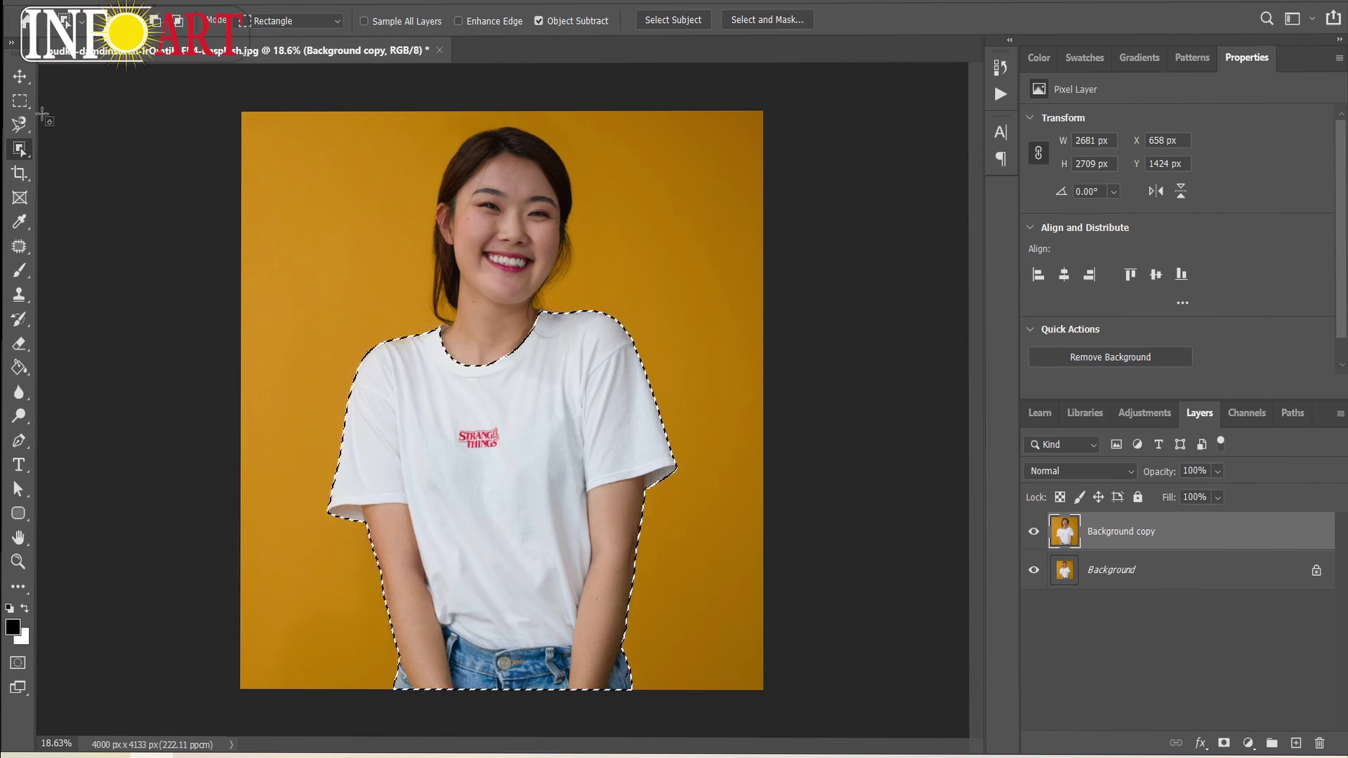
click(21, 102)
click(328, 195)
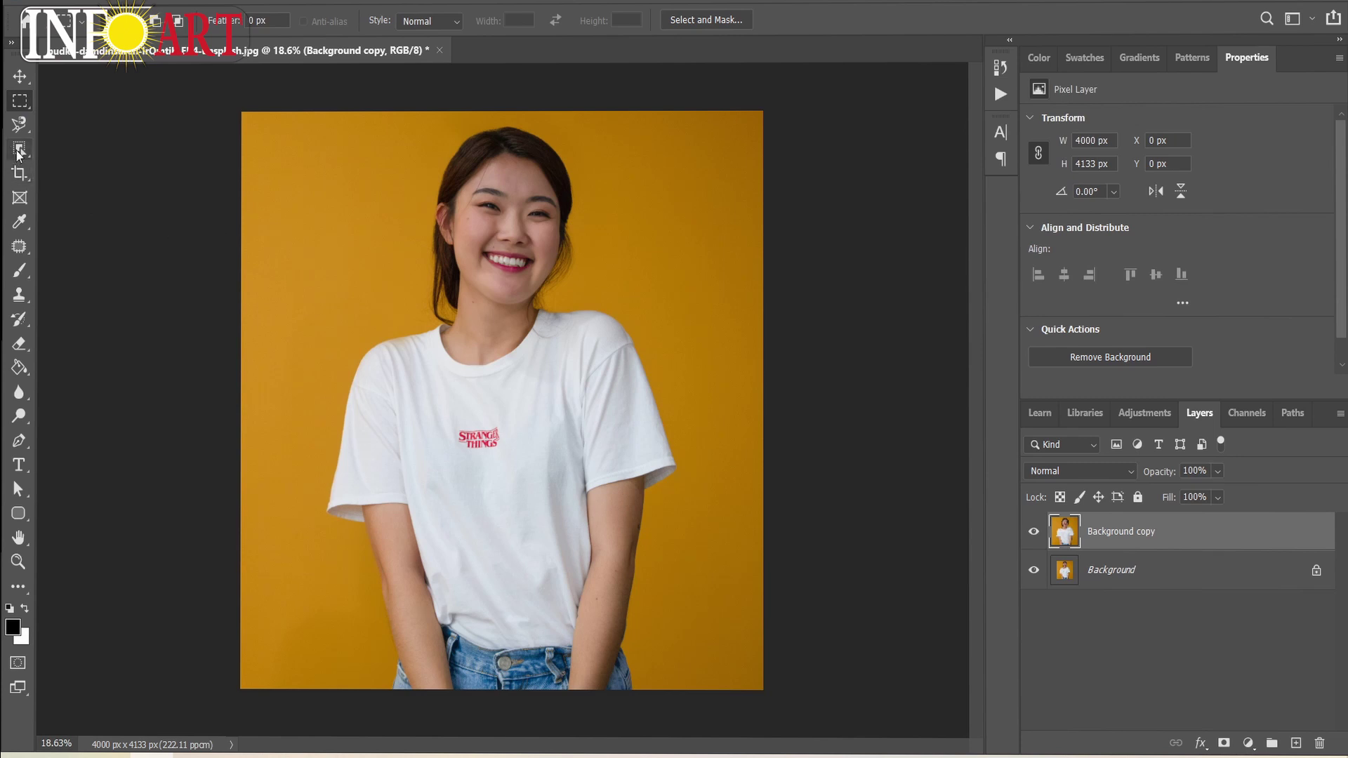
Step: Switch the lasso group to the Magnetic Lasso Tool
click(18, 125)
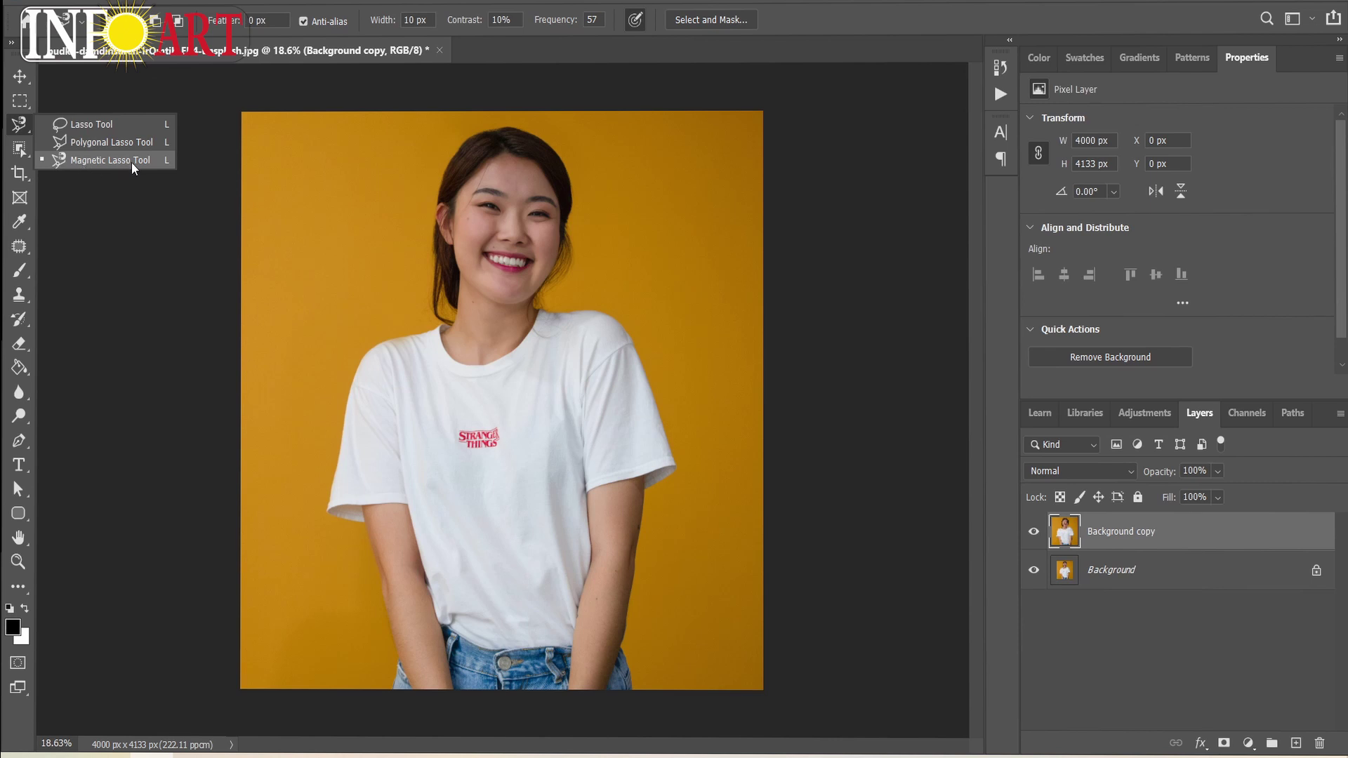
click(79, 164)
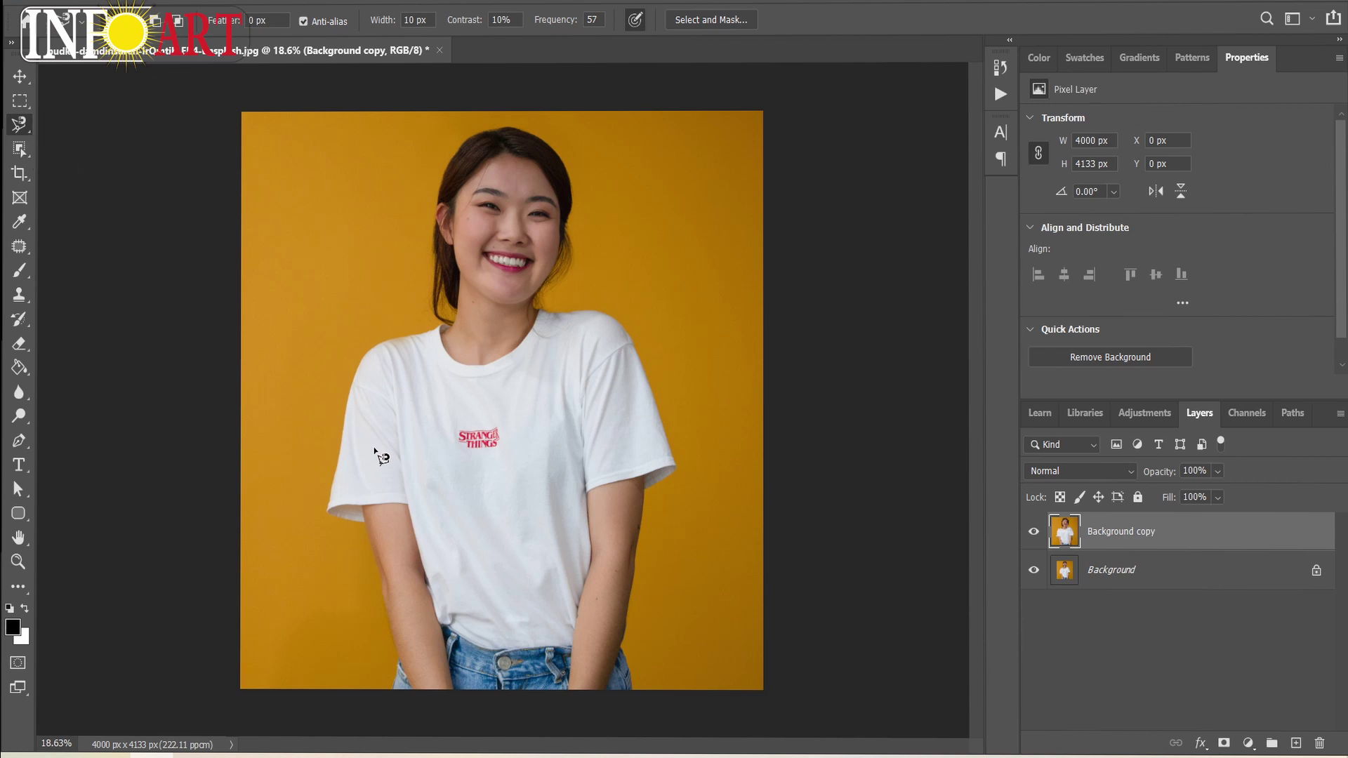
click(19, 124)
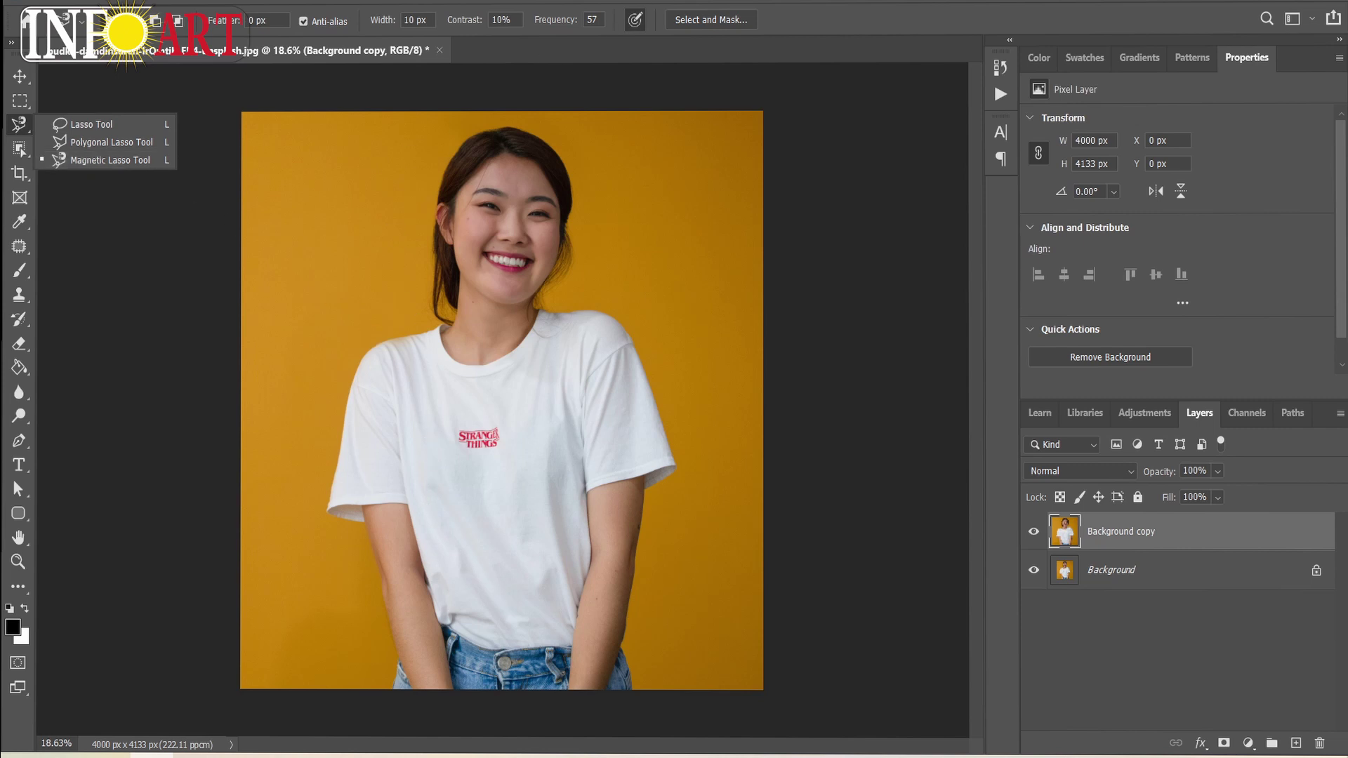
Step: Zoom in to 200% on the T-shirt's left sleeve hem
click(18, 561)
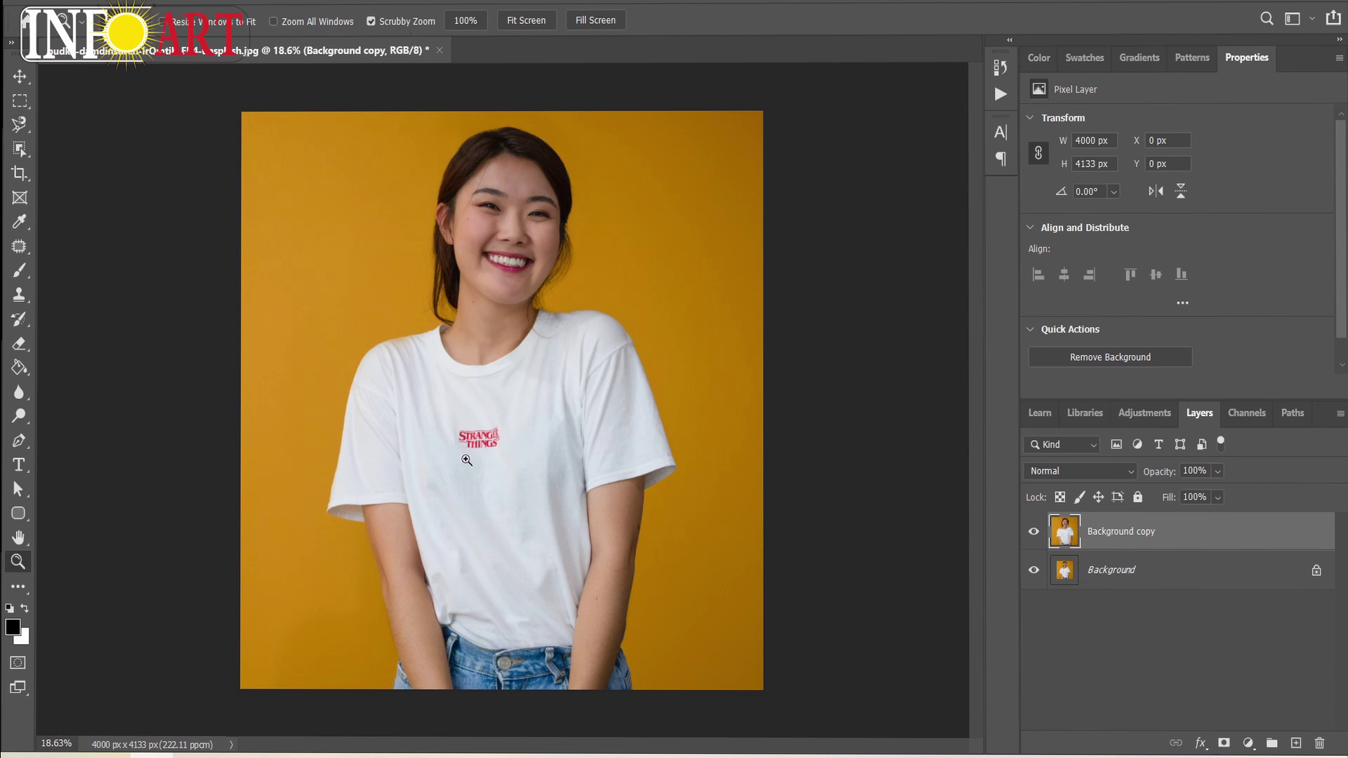
click(484, 496)
click(319, 525)
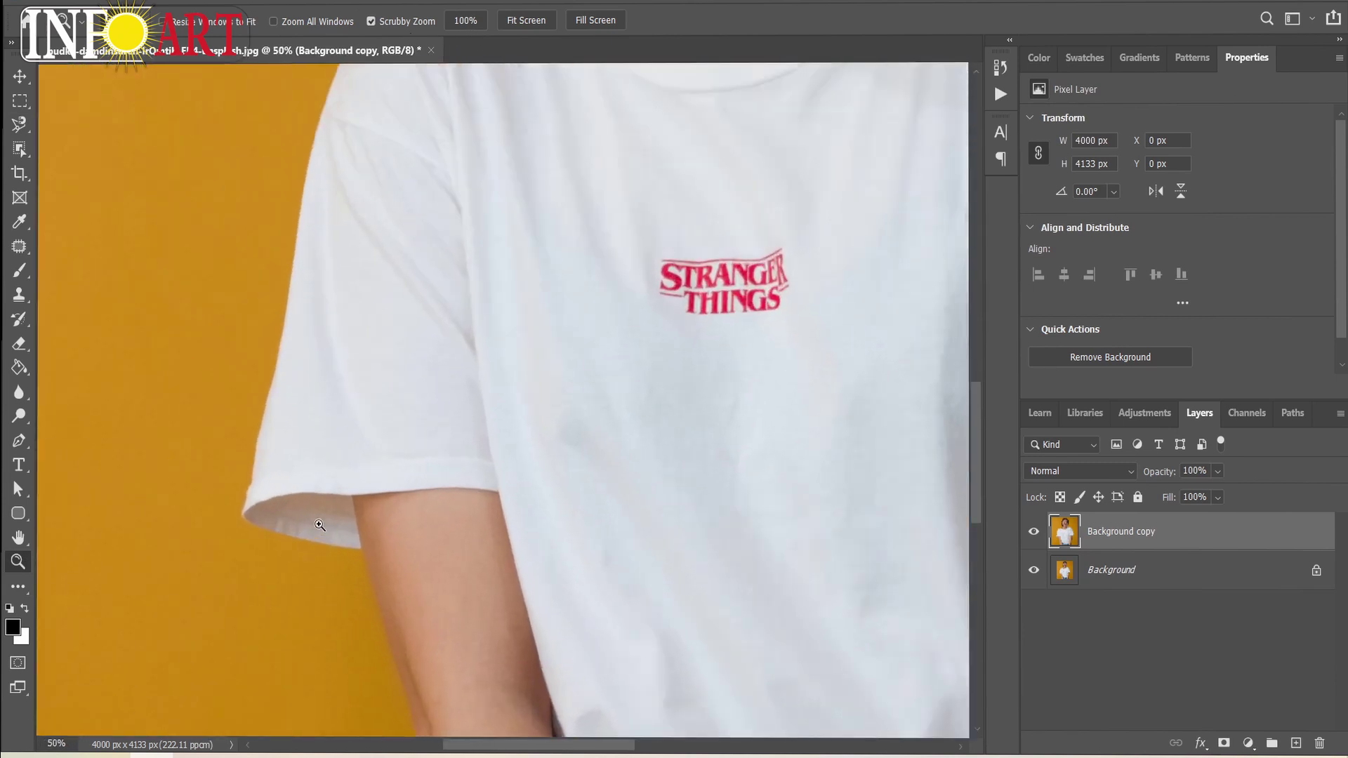
click(320, 525)
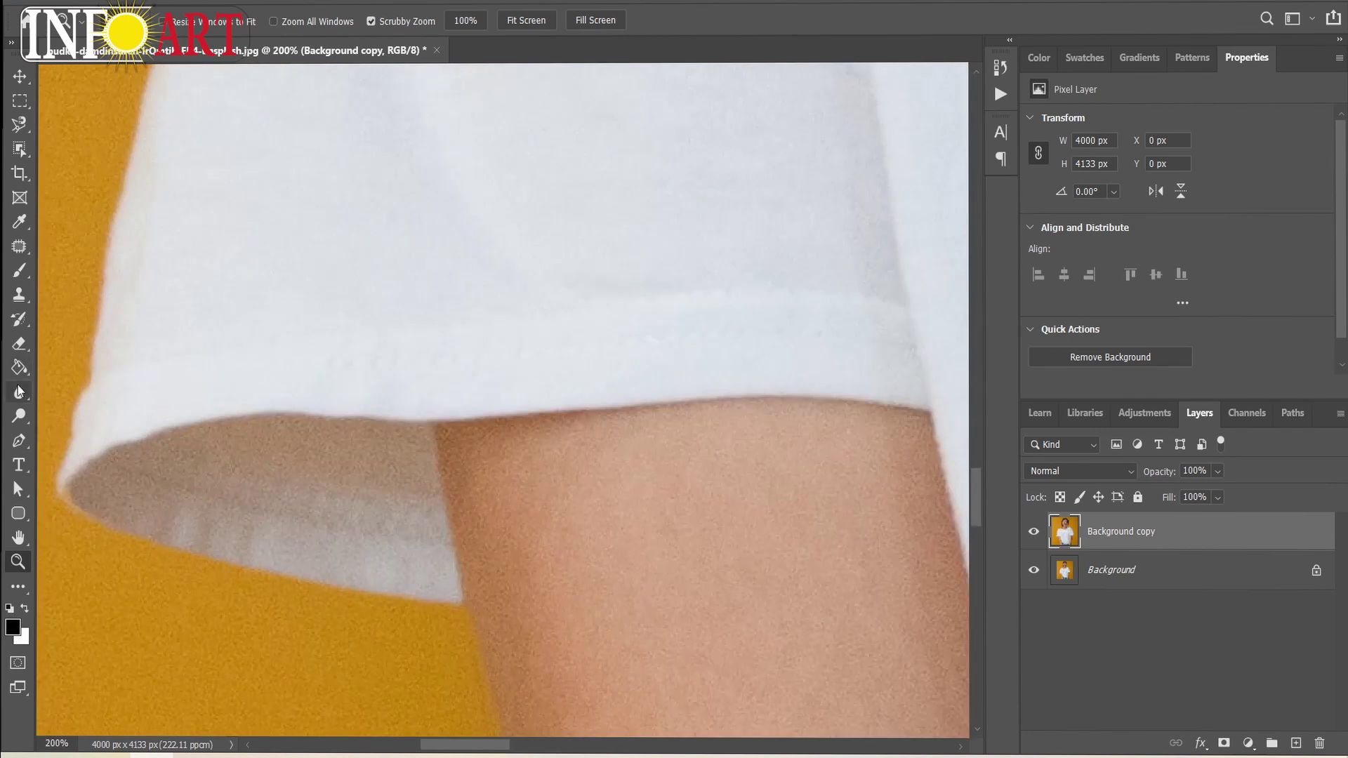
Step: Trace the Magnetic Lasso from the left sleeve hem up the side and shoulder toward the neckline
click(21, 126)
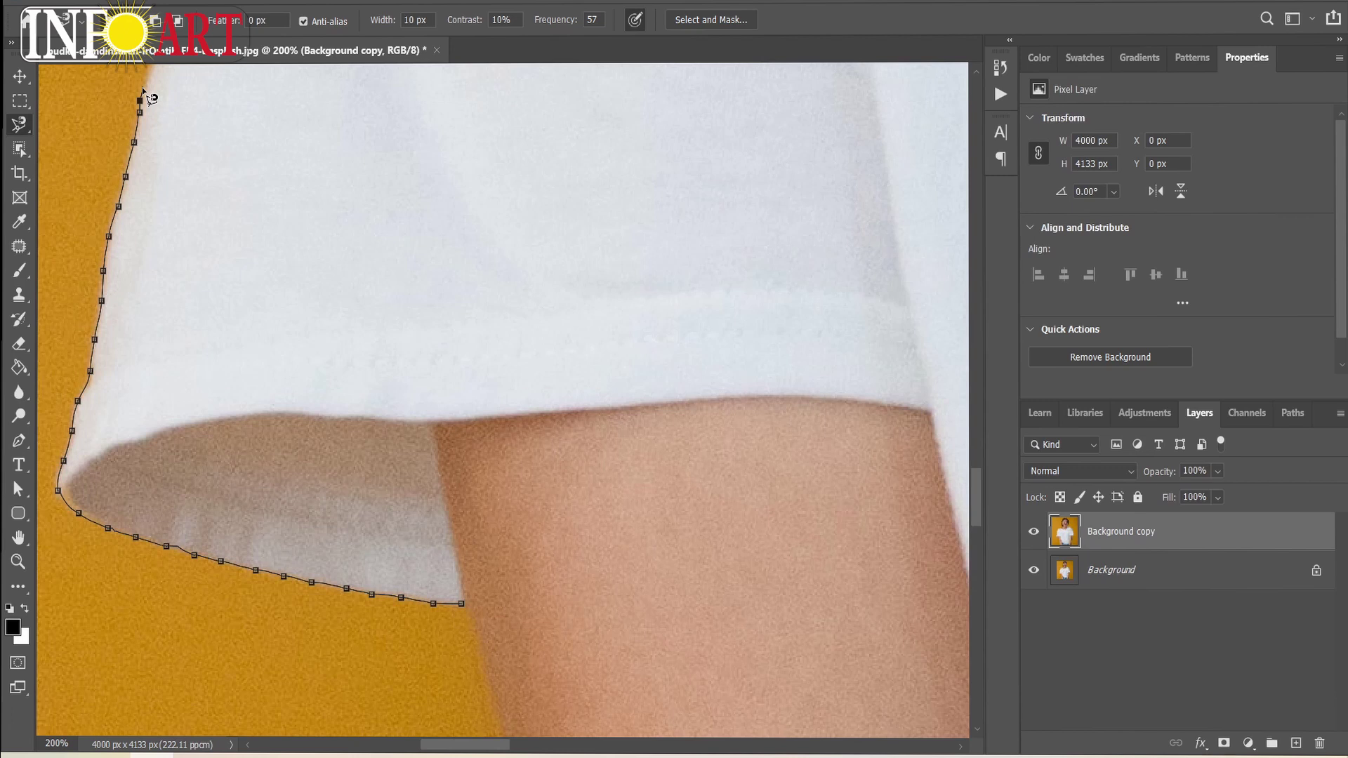
drag(144, 92, 140, 675)
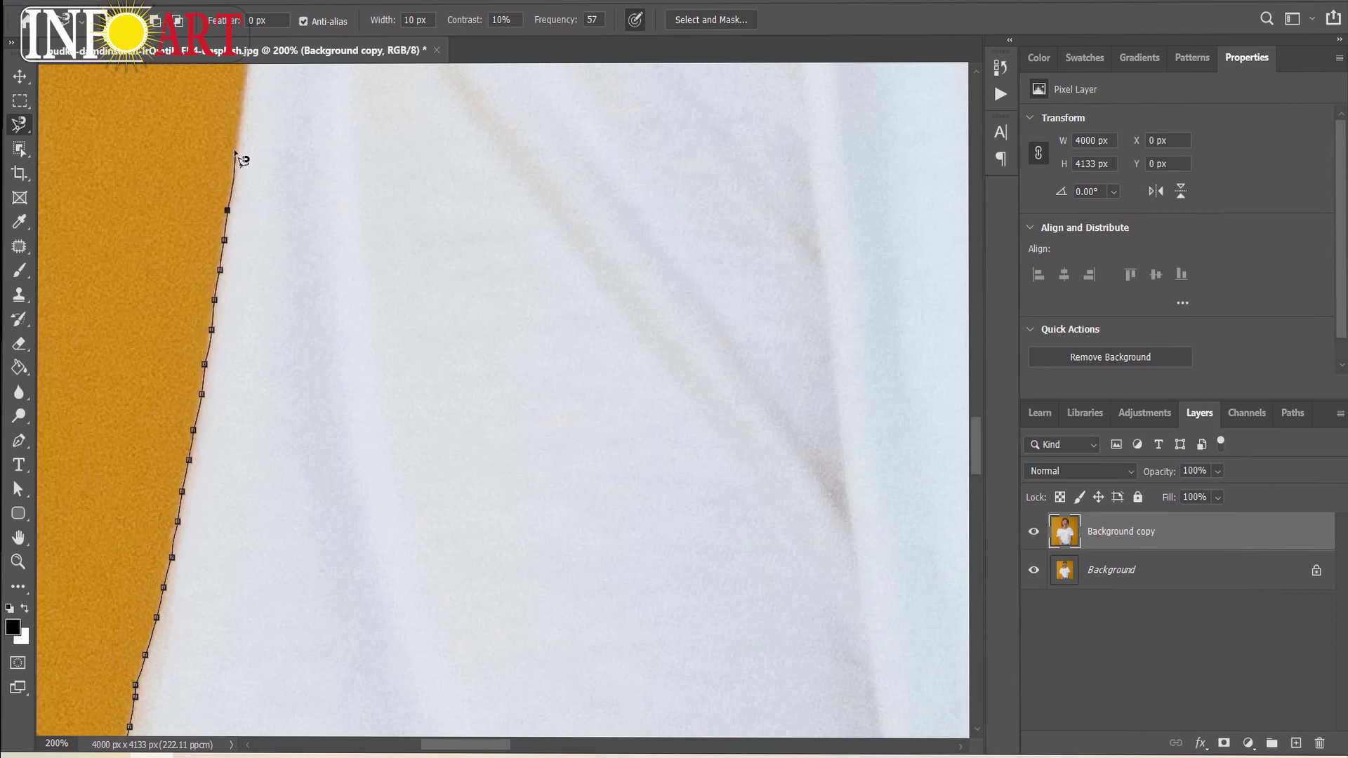
mouse_move(222, 215)
mouse_down()
mouse_move(181, 610)
mouse_move(93, 652)
mouse_up()
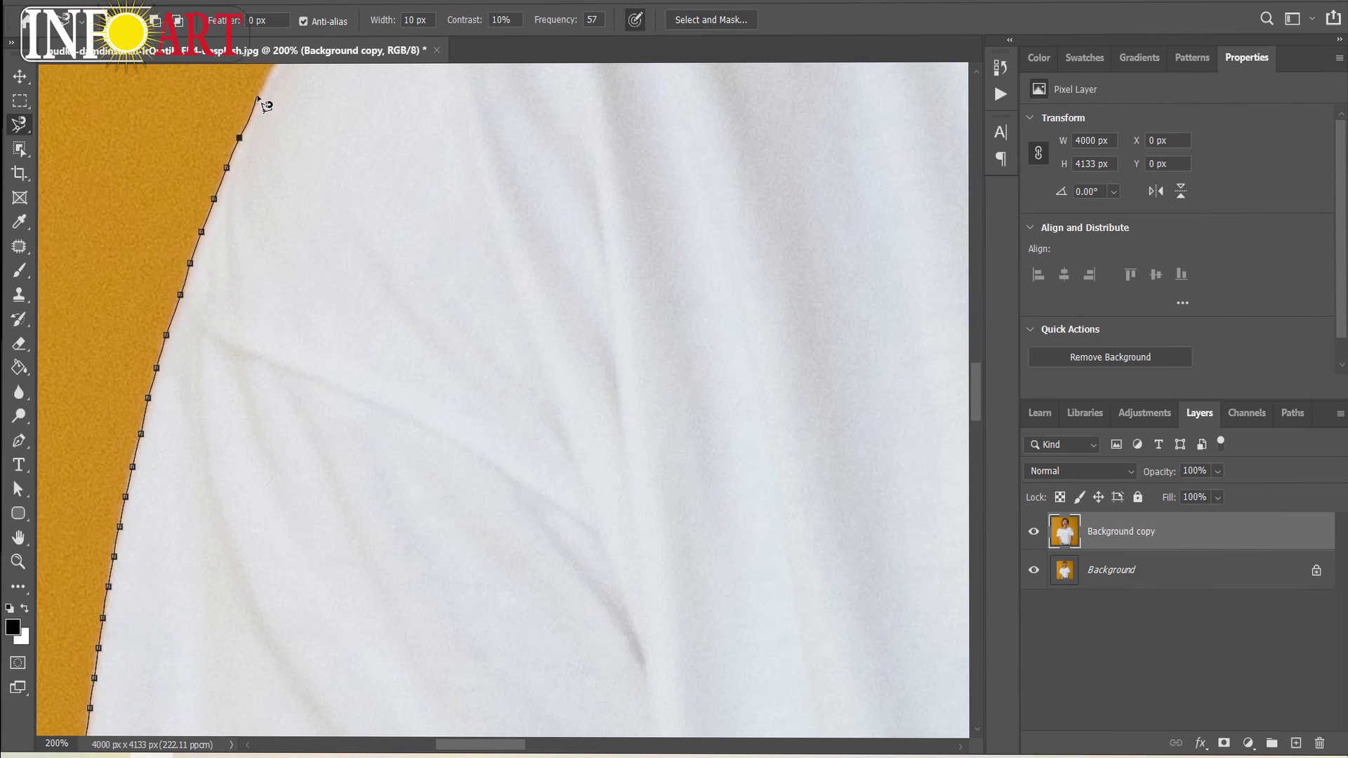
drag(266, 105, 42, 661)
drag(52, 685, 62, 699)
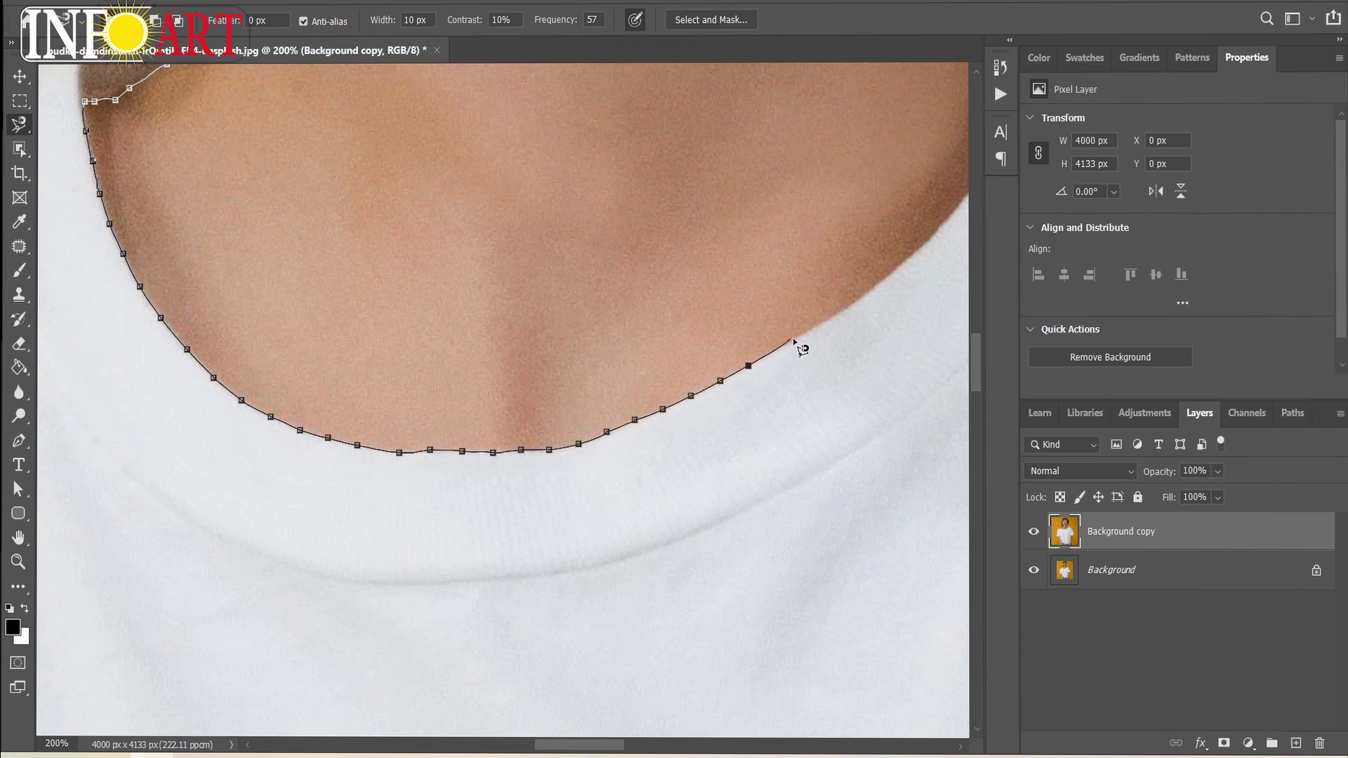
Step: Trace the outline from the right shoulder down the sleeve and around its hem
drag(795, 344, 334, 254)
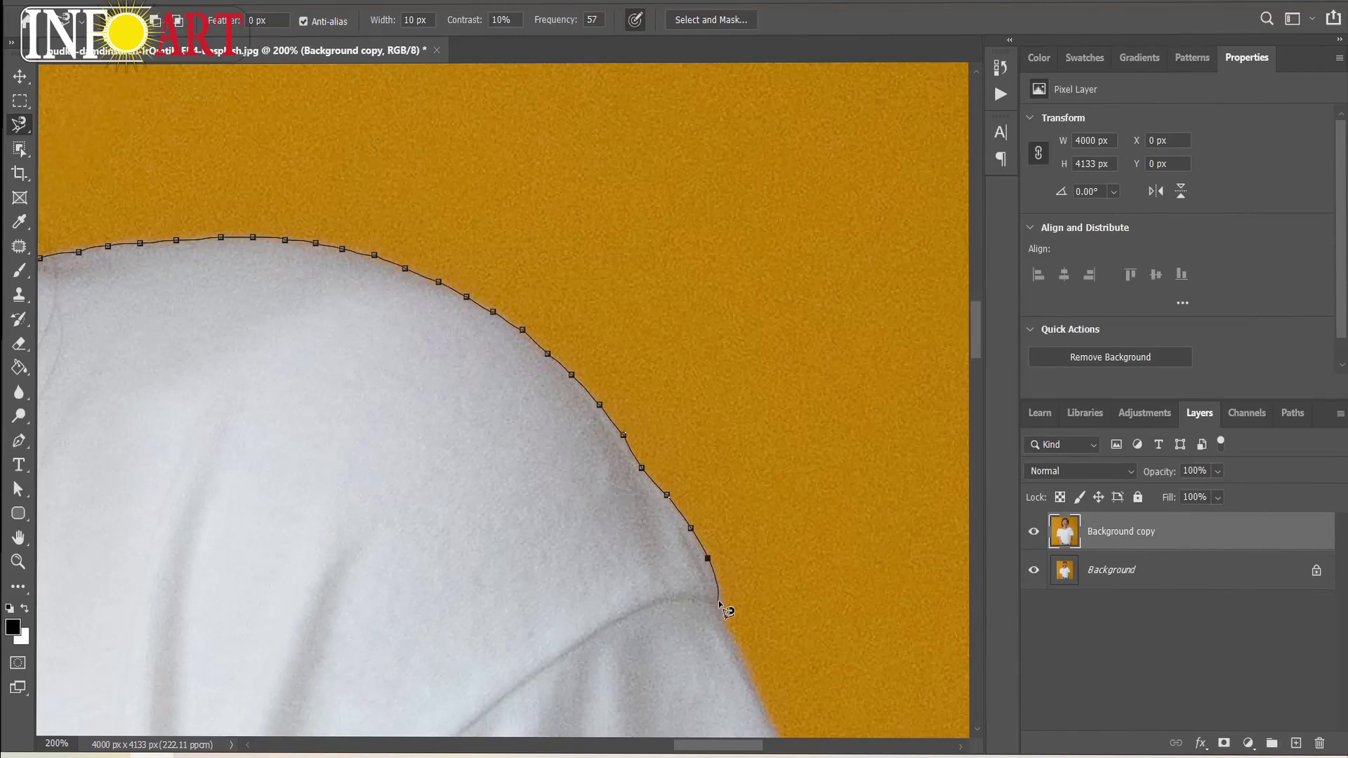
drag(730, 621, 274, 22)
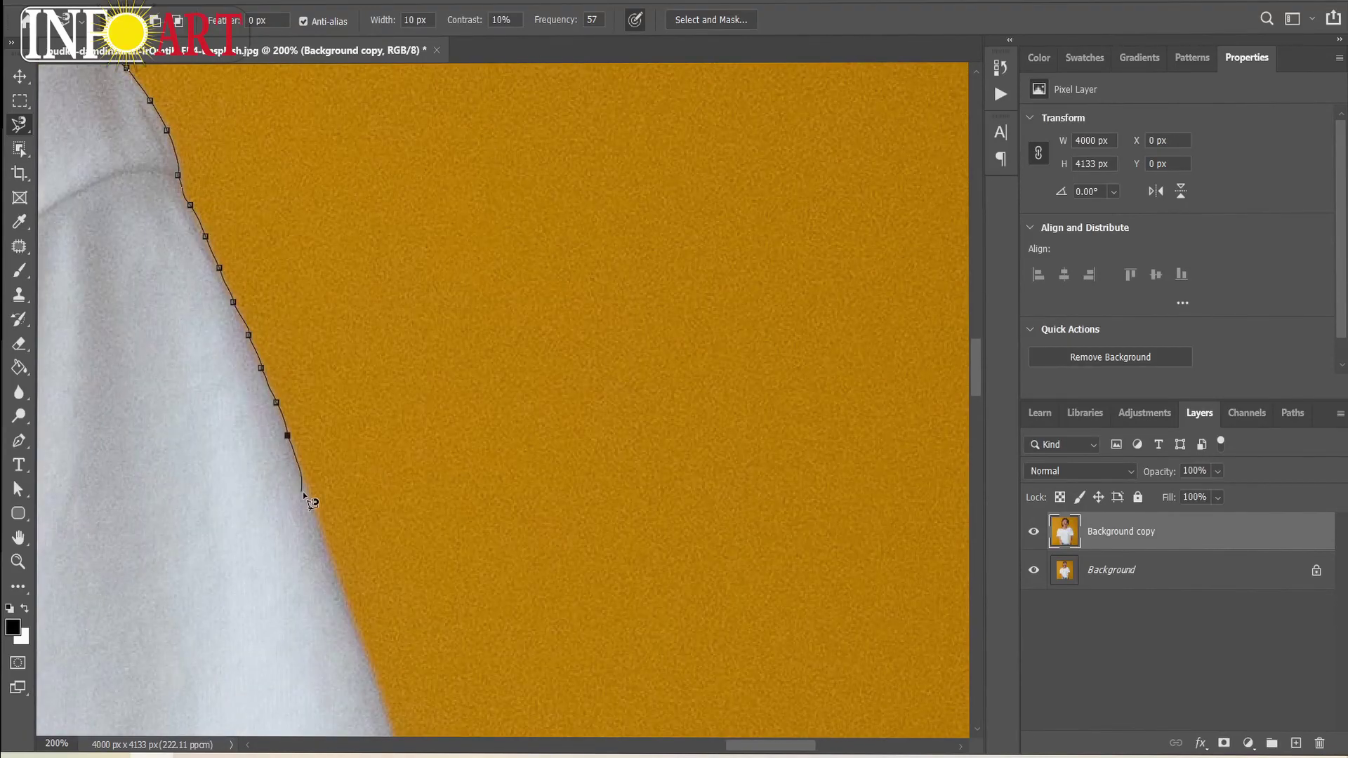
drag(335, 573, 553, 106)
drag(646, 376, 420, 112)
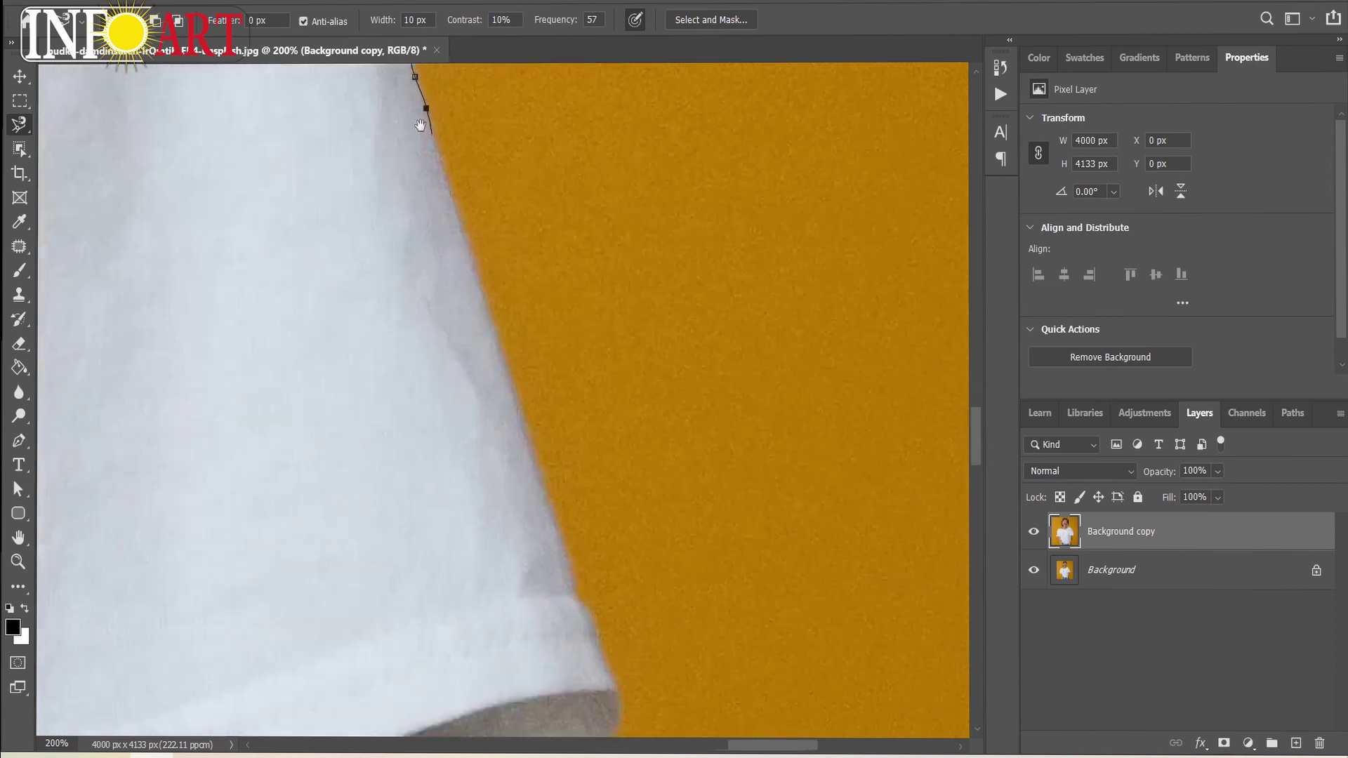
drag(514, 435, 447, 172)
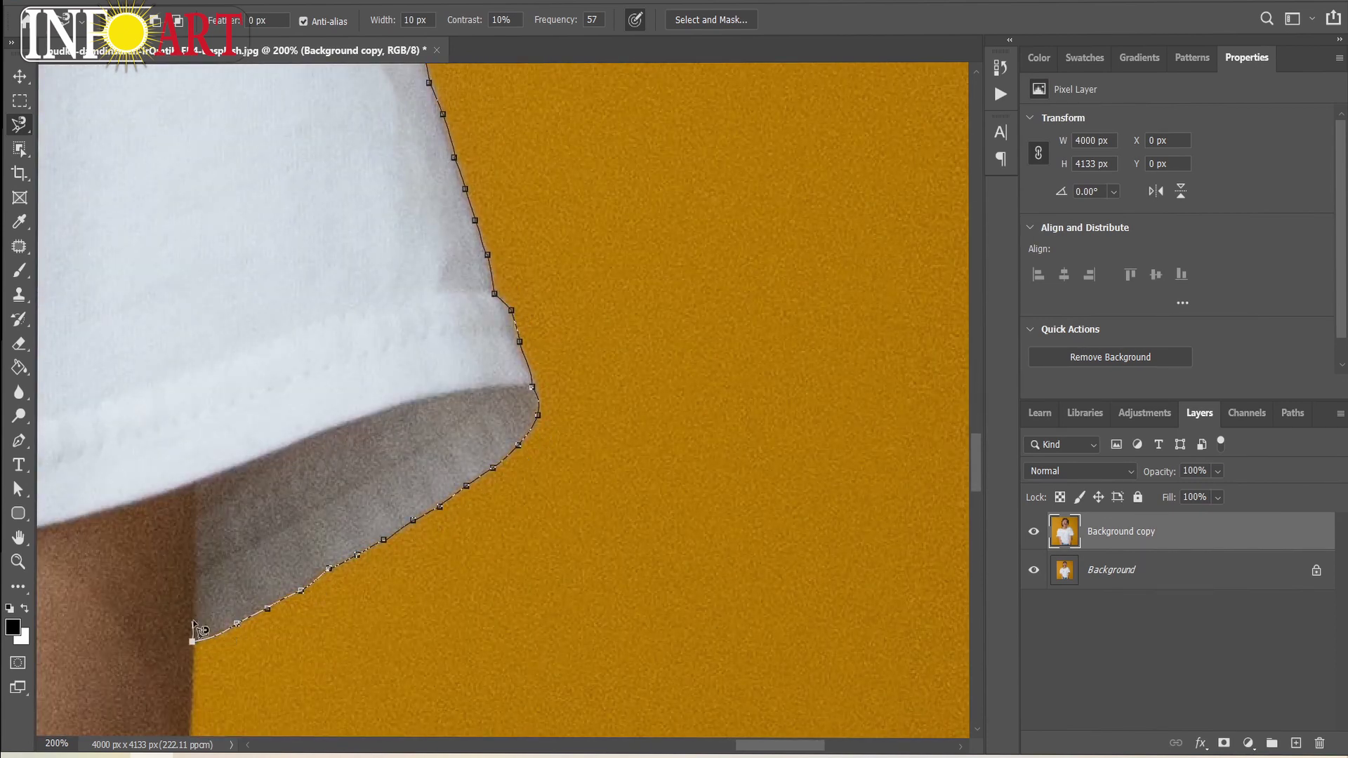
drag(198, 505, 909, 140)
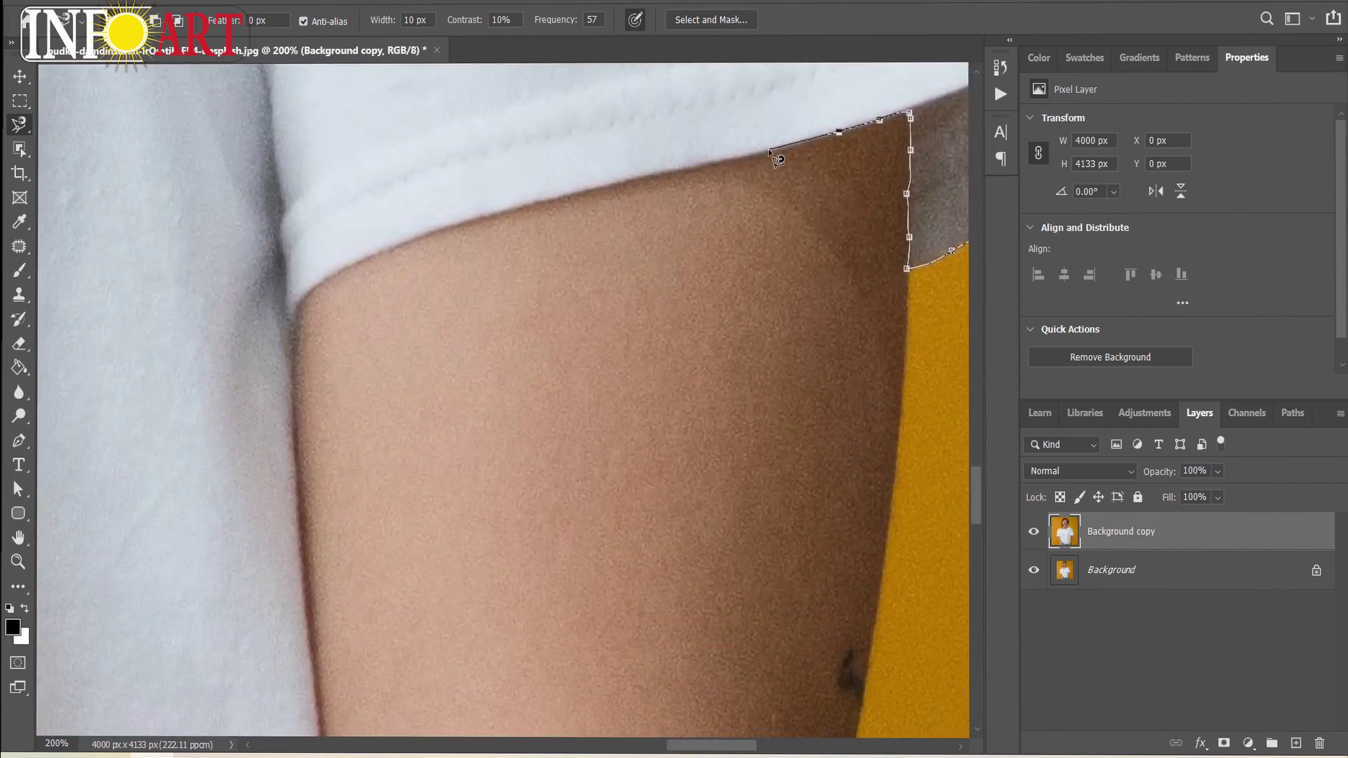
drag(346, 279, 425, 142)
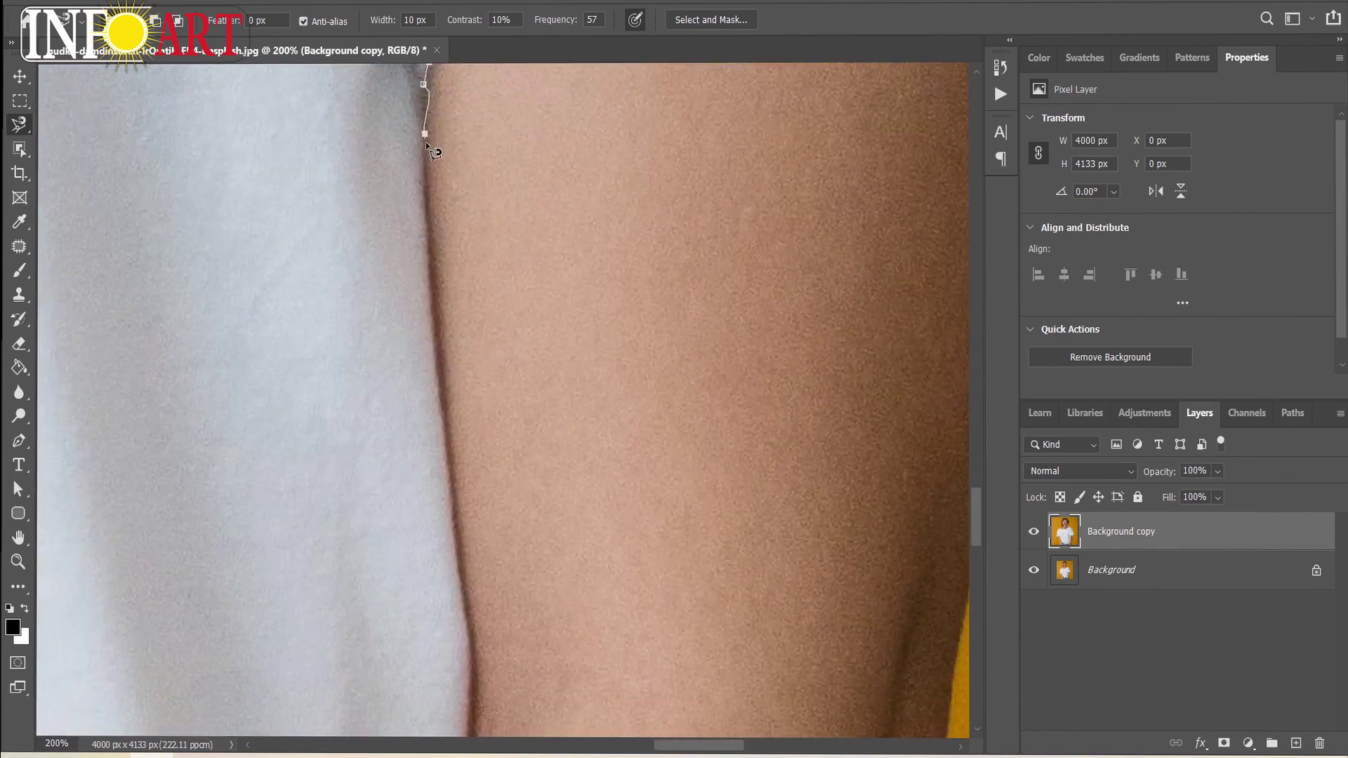
drag(476, 306, 598, 81)
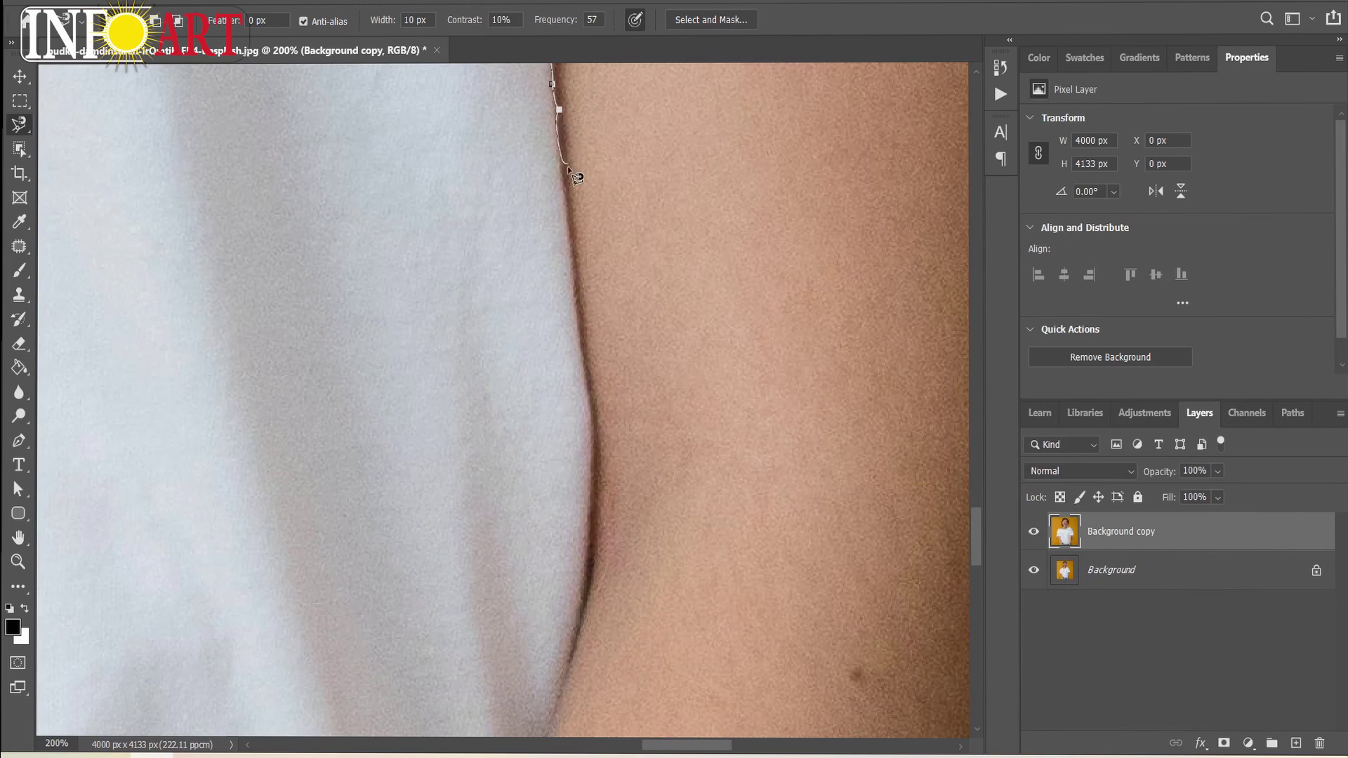
Step: Continue the outline down the arm, along the jeans waistband, and up the other arm
drag(602, 554, 540, 466)
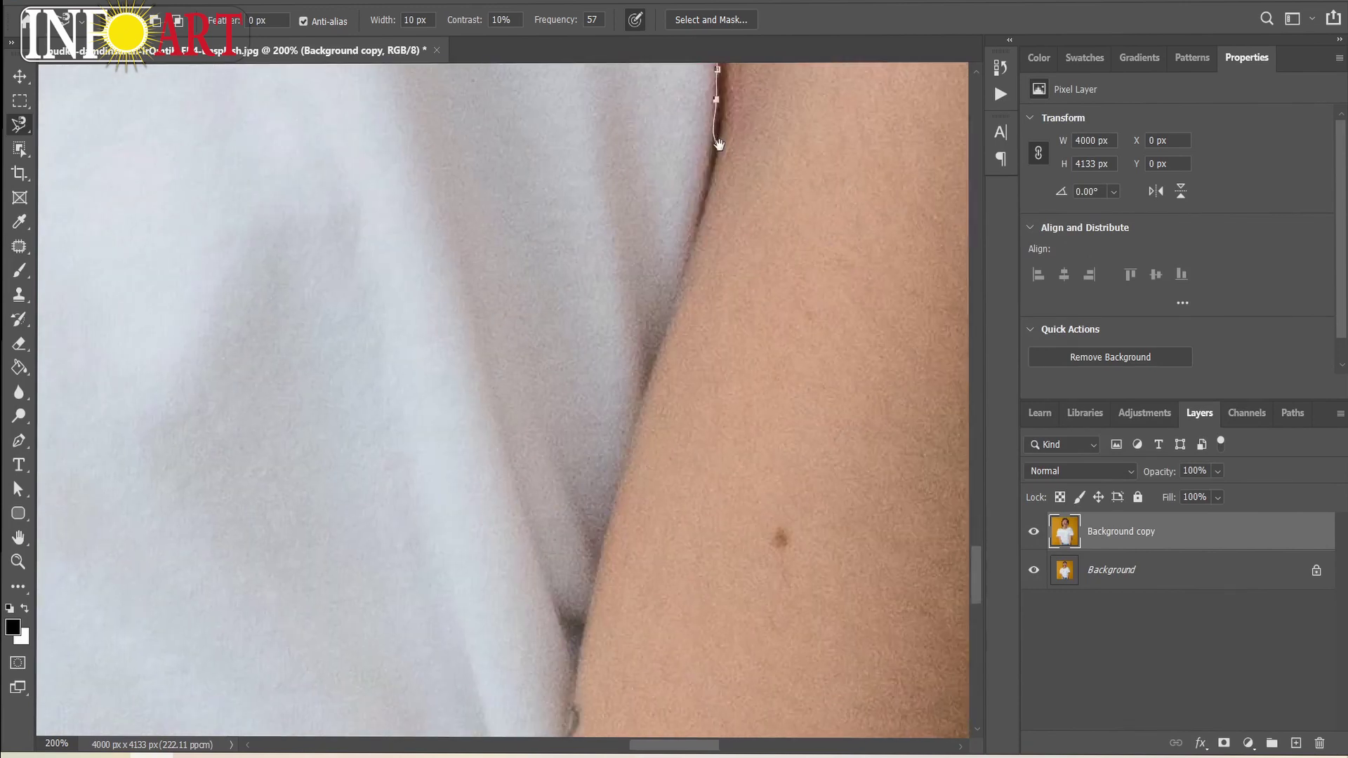
mouse_move(697, 236)
mouse_down()
mouse_move(610, 513)
mouse_move(842, 84)
mouse_up()
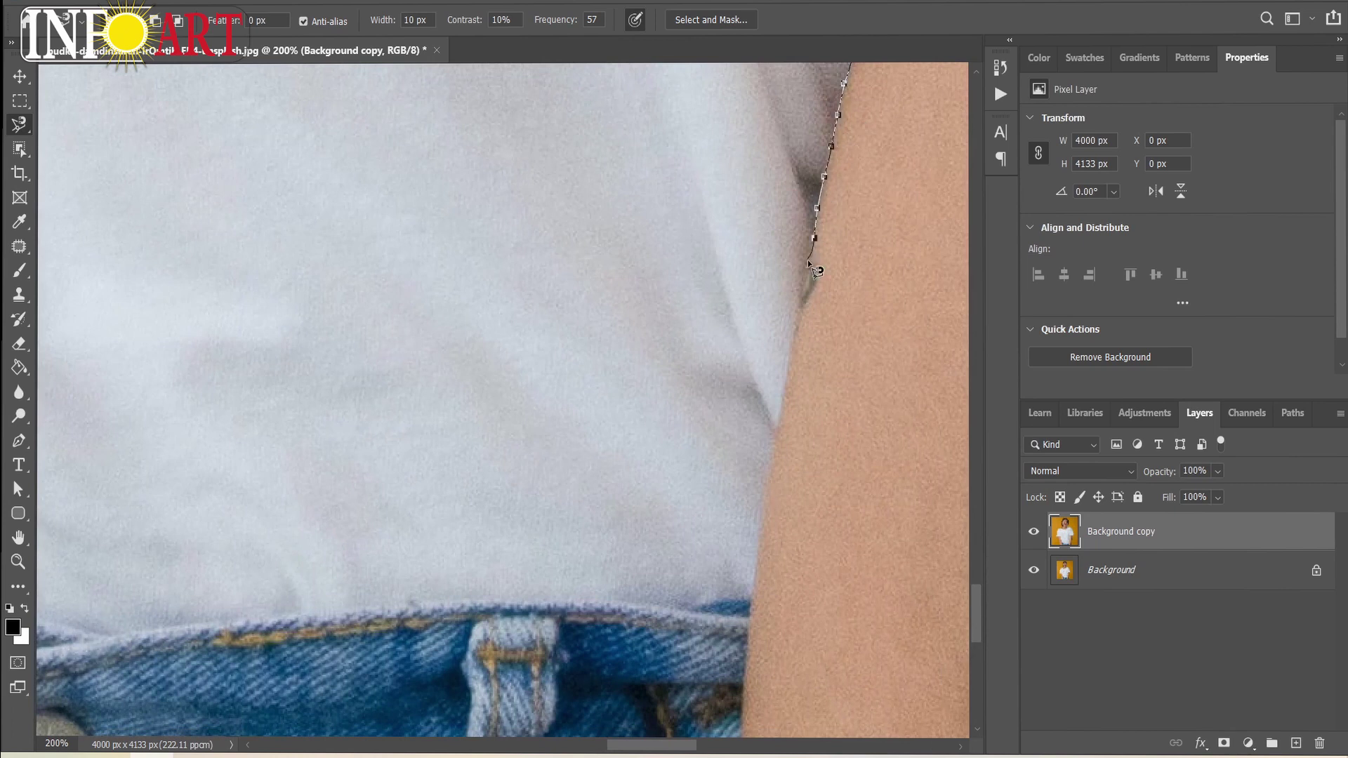
drag(795, 327, 769, 500)
mouse_move(752, 580)
mouse_down()
mouse_move(692, 605)
mouse_move(515, 600)
mouse_up()
mouse_move(382, 608)
mouse_down()
mouse_move(130, 621)
mouse_move(857, 515)
mouse_move(617, 511)
mouse_move(457, 438)
mouse_move(297, 341)
mouse_up()
mouse_move(229, 277)
mouse_down()
mouse_move(144, 256)
mouse_move(786, 723)
mouse_move(642, 324)
mouse_move(619, 197)
mouse_up()
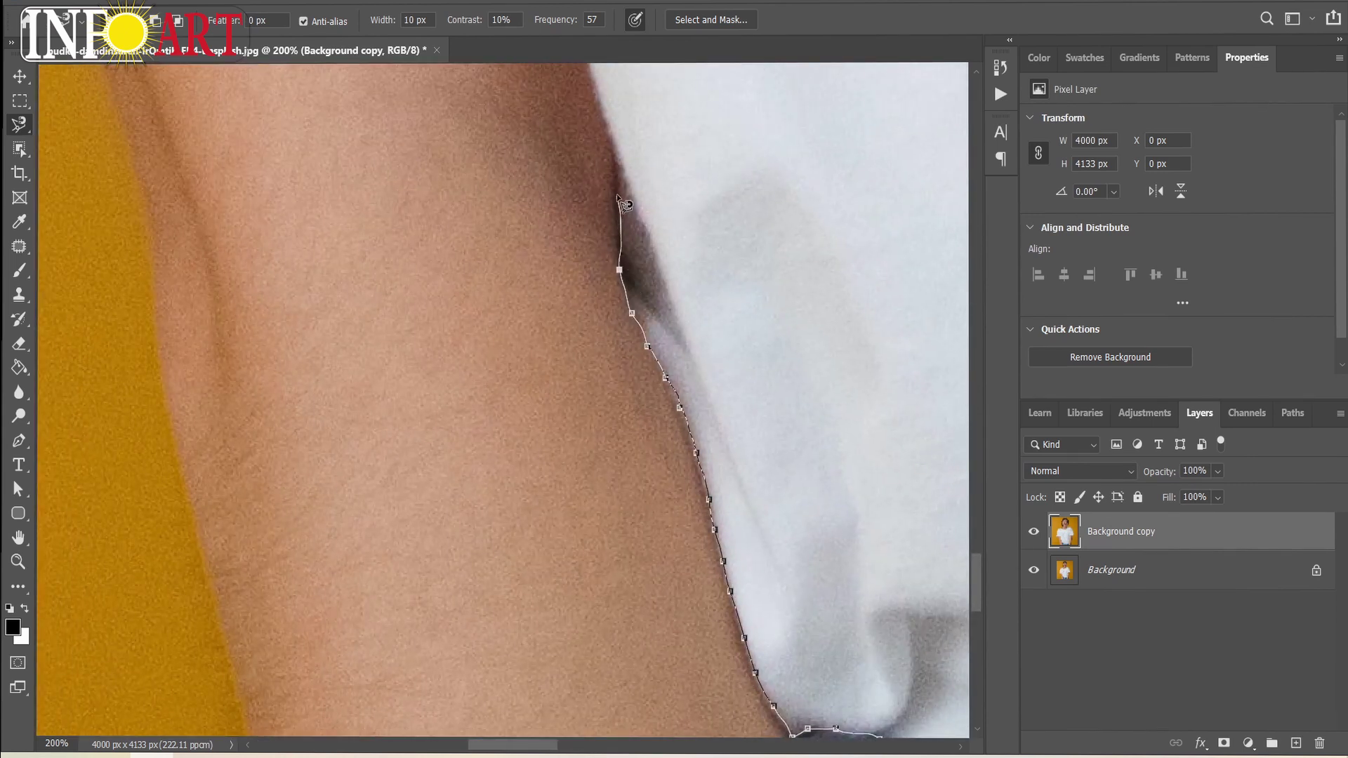
mouse_move(709, 471)
mouse_down()
mouse_move(842, 730)
mouse_move(743, 441)
mouse_move(789, 542)
mouse_move(918, 661)
mouse_move(869, 424)
mouse_move(686, 367)
mouse_move(365, 395)
mouse_move(384, 562)
mouse_up()
Step: Close the lasso into a T-shirt selection, fit the image in view, and show the fill/adjustment list
click(385, 566)
key(ctrl+0)
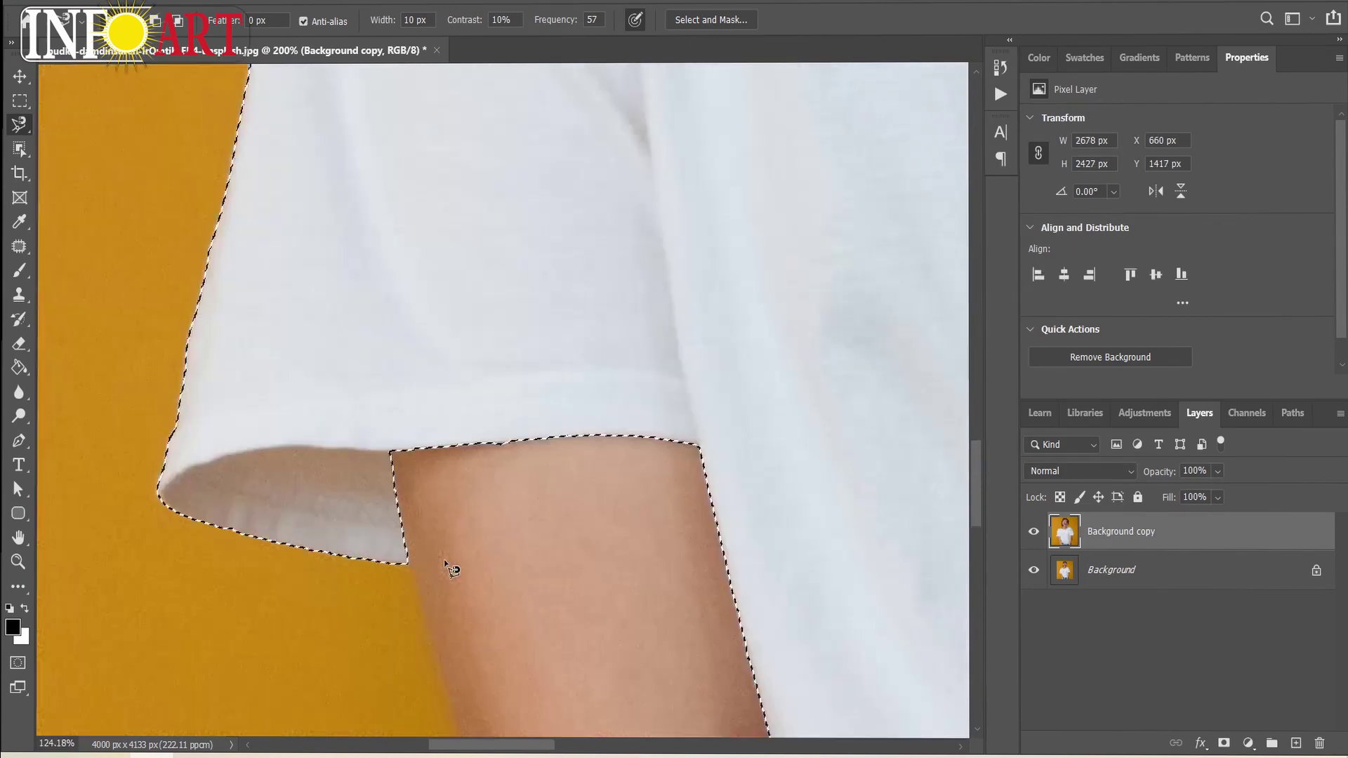
scroll(755, 517, up, 1)
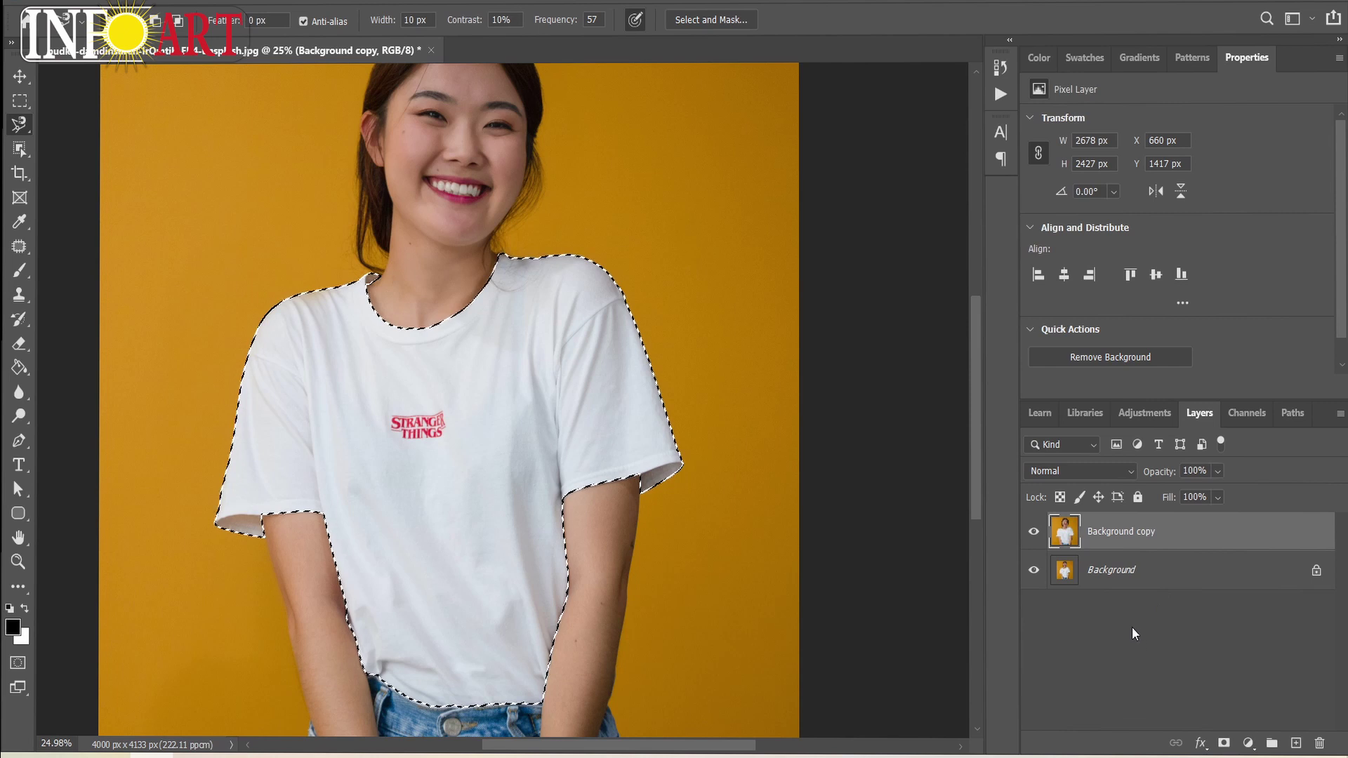
click(1249, 748)
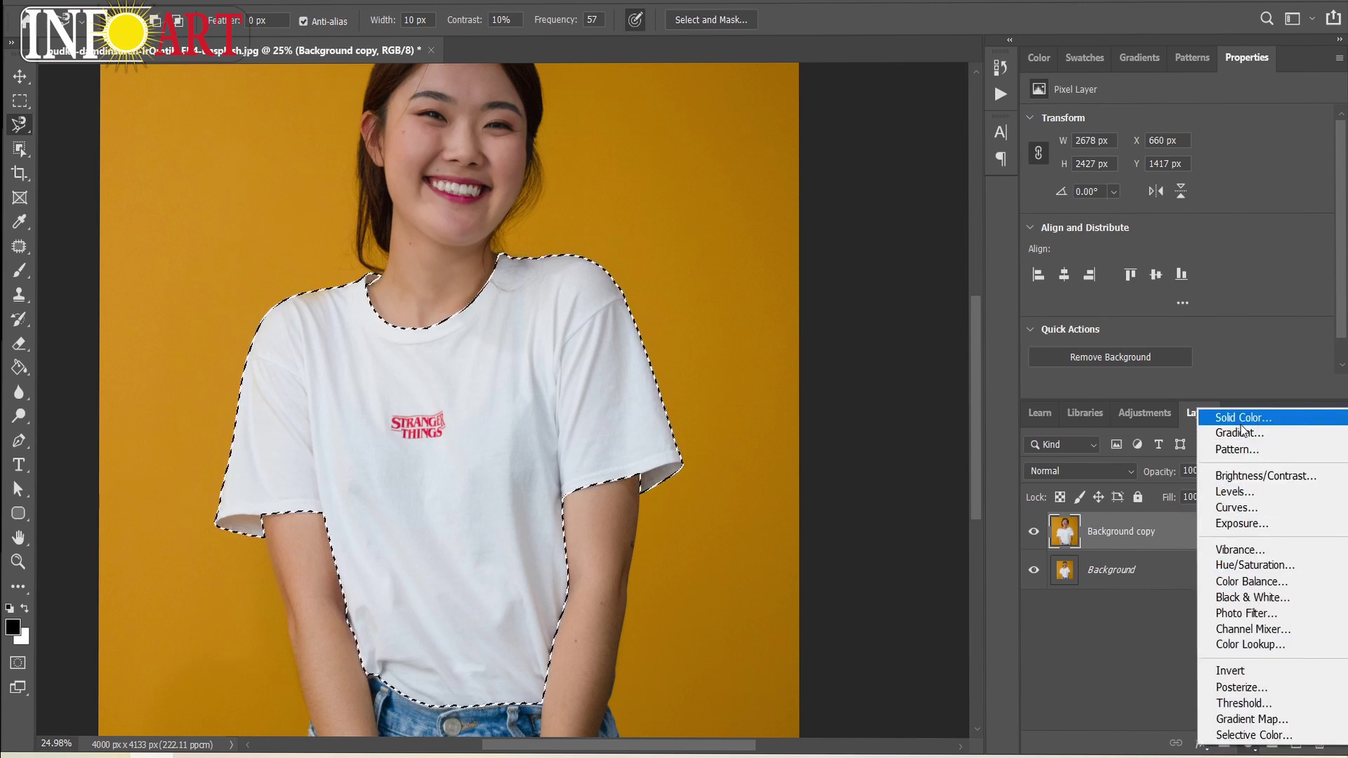
Step: Add a Solid Color fill masked to the shirt in periwinkle blue 7182ff
click(1274, 421)
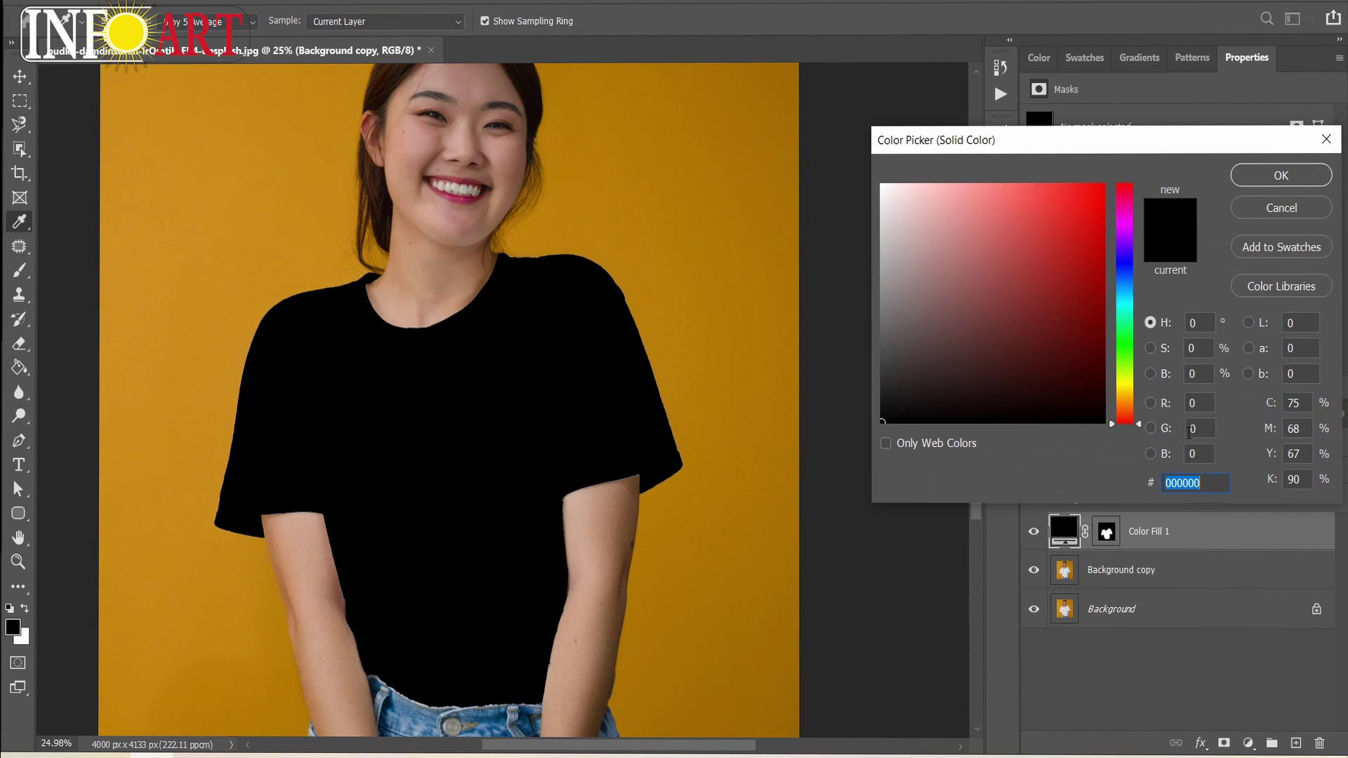
click(1124, 272)
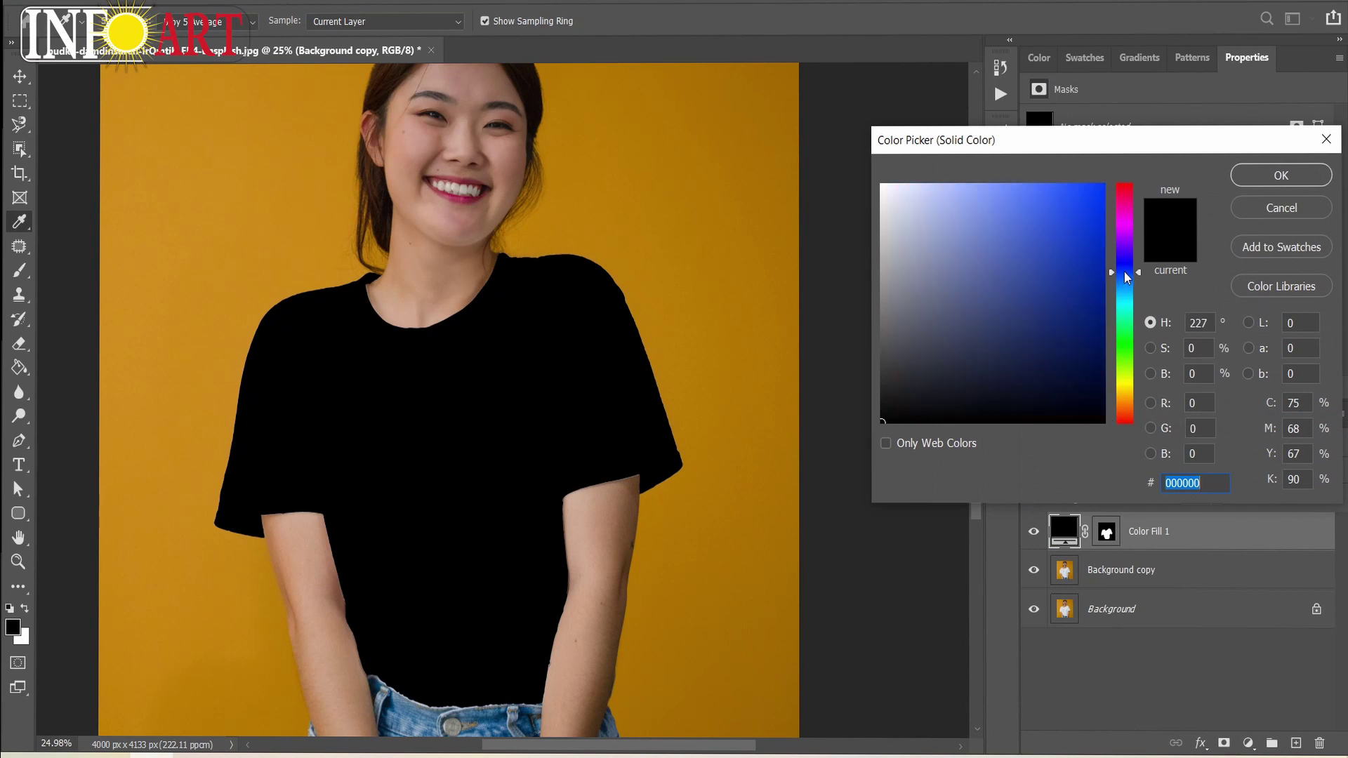
click(1013, 183)
drag(1013, 183, 1013, 182)
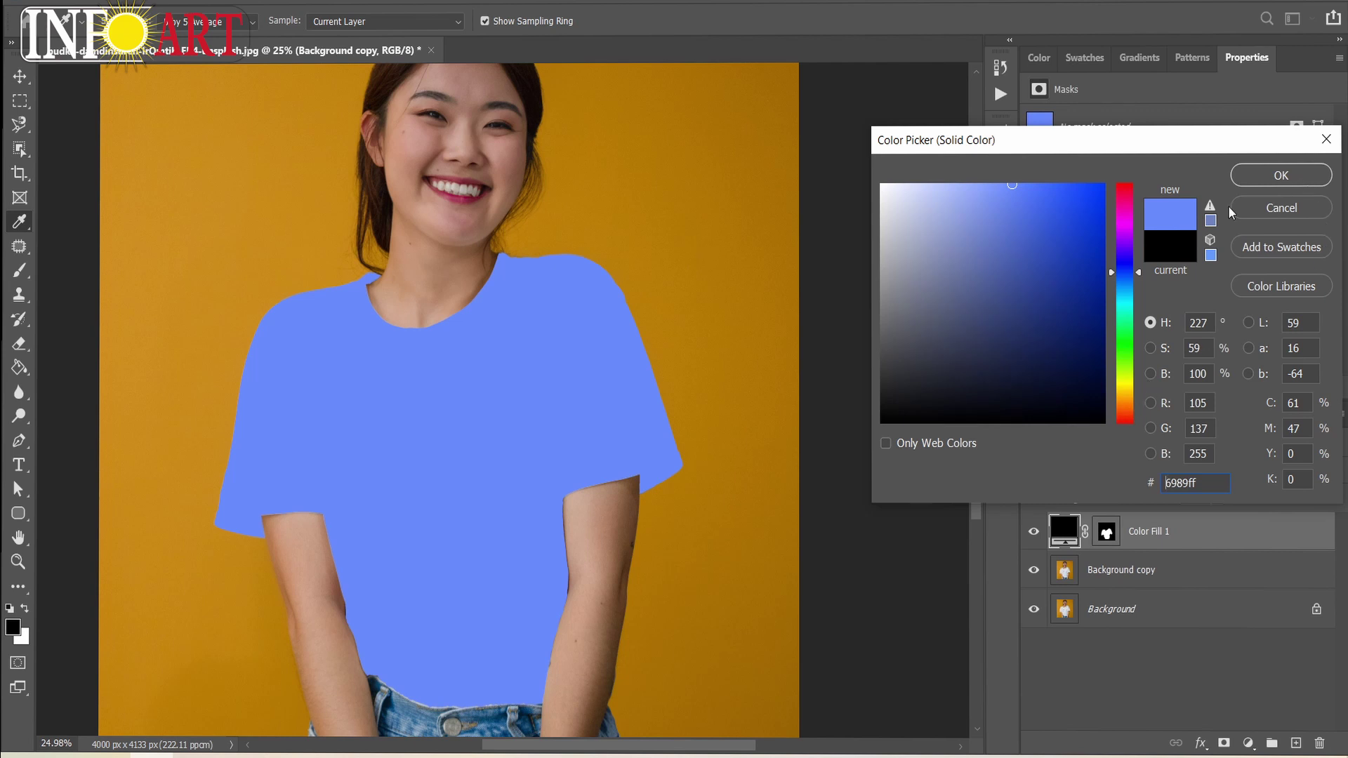
mouse_move(1132, 293)
mouse_down()
mouse_move(1124, 212)
mouse_move(1124, 377)
mouse_move(1125, 185)
mouse_up()
mouse_move(1016, 213)
mouse_down()
mouse_move(1002, 280)
mouse_move(1011, 370)
mouse_move(950, 223)
mouse_move(1099, 242)
mouse_move(992, 197)
mouse_move(950, 201)
mouse_move(953, 219)
mouse_move(1005, 184)
mouse_up()
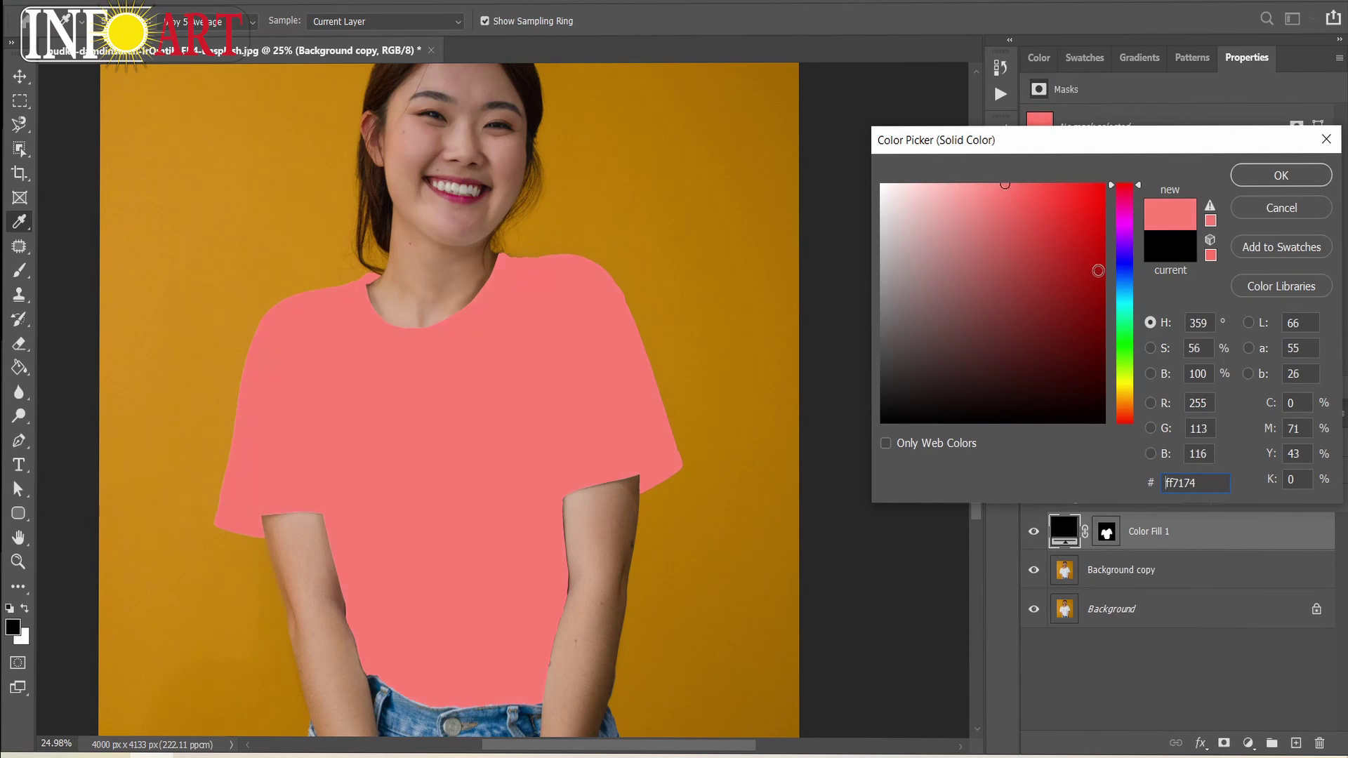
click(1133, 269)
drag(1128, 268, 1128, 265)
click(1312, 175)
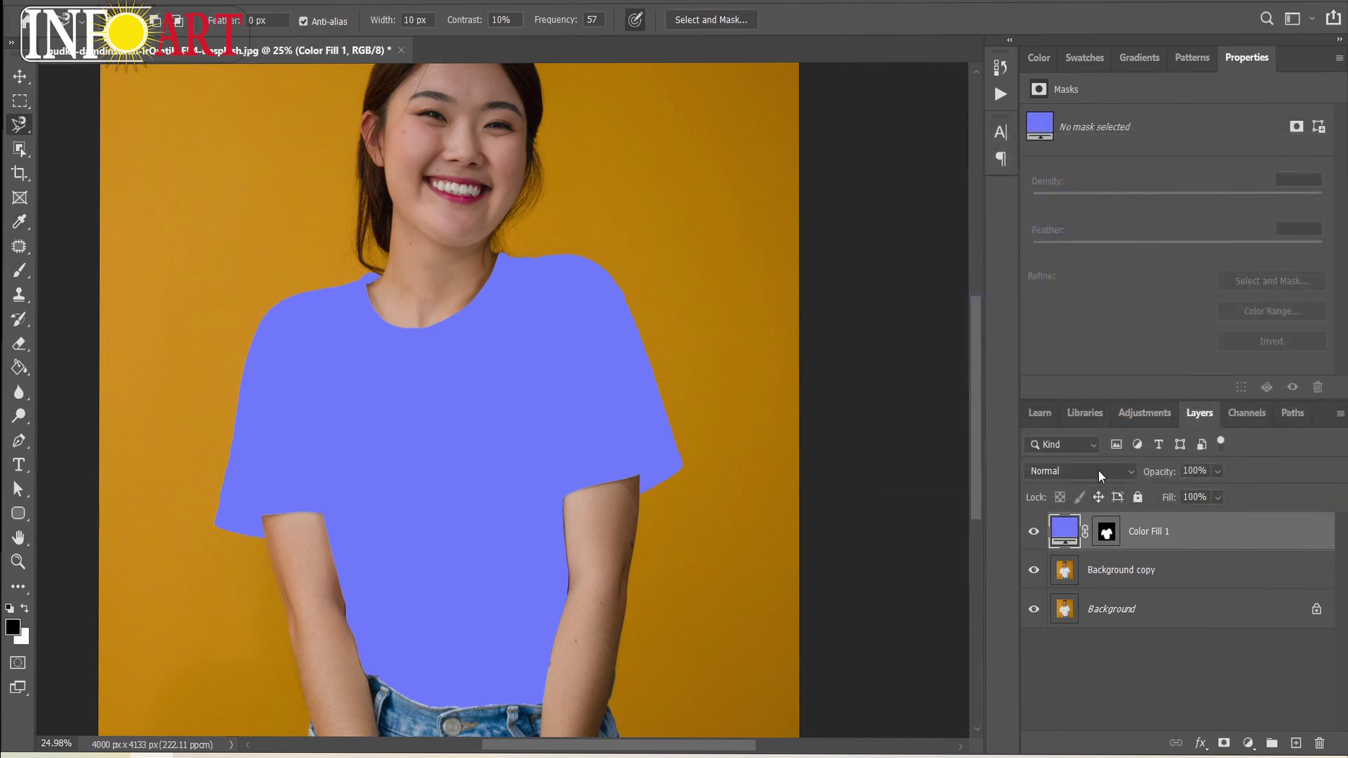
Step: Set the Color Fill 1 layer's blend mode to Multiply
click(1078, 472)
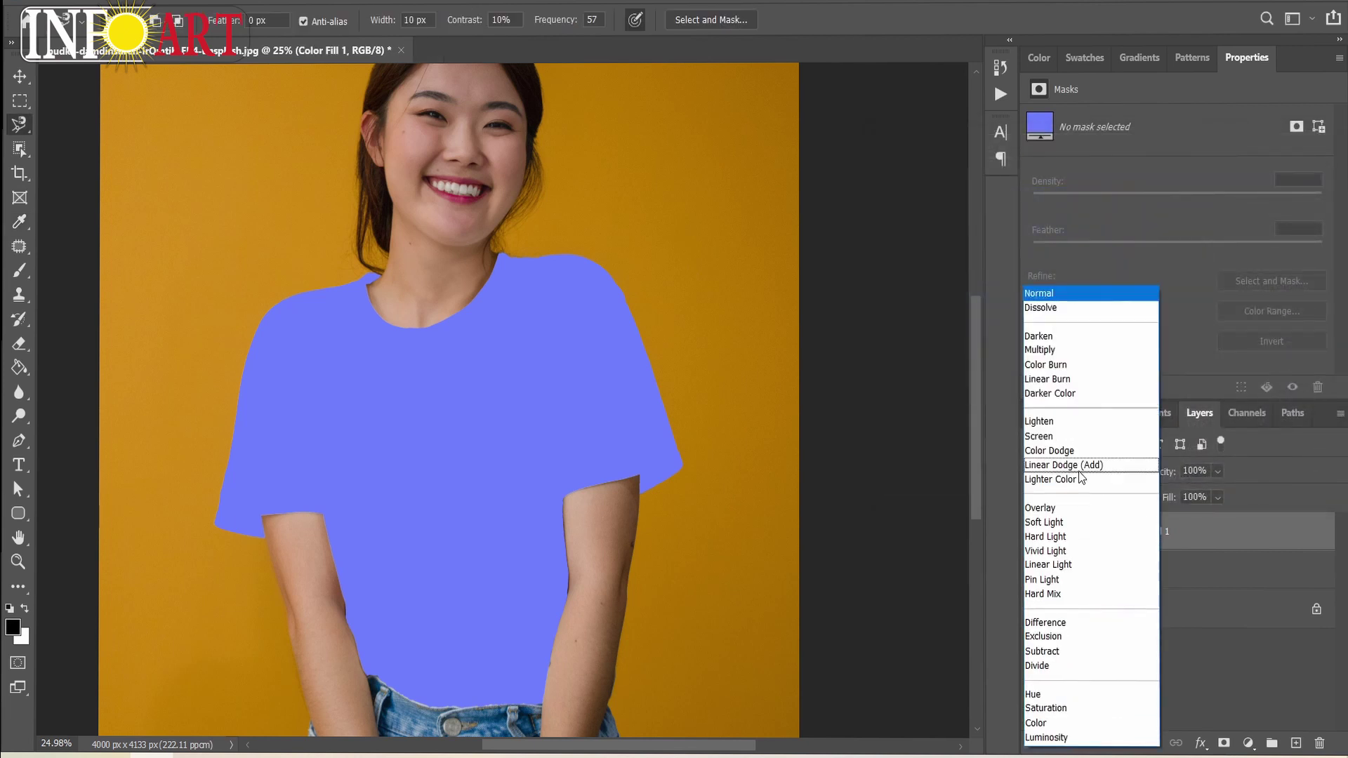
click(1051, 351)
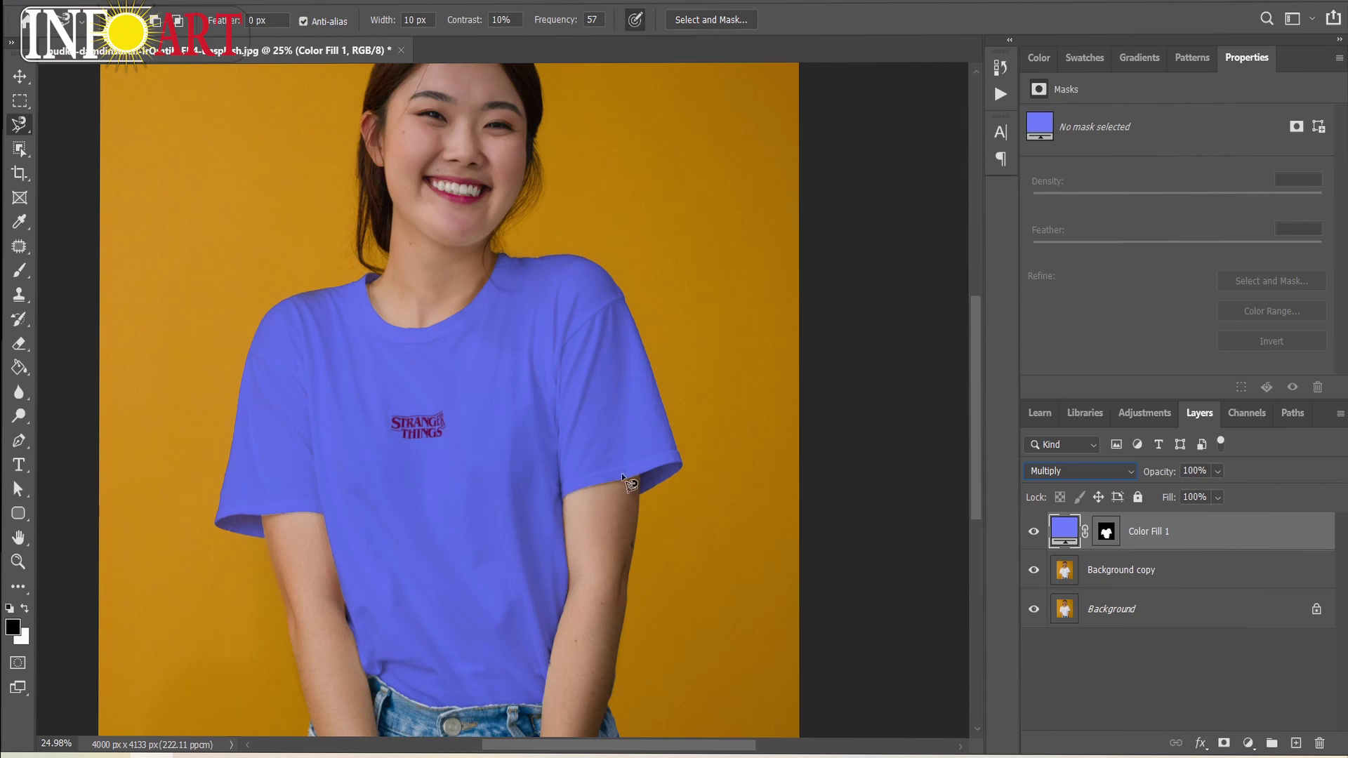
click(1247, 745)
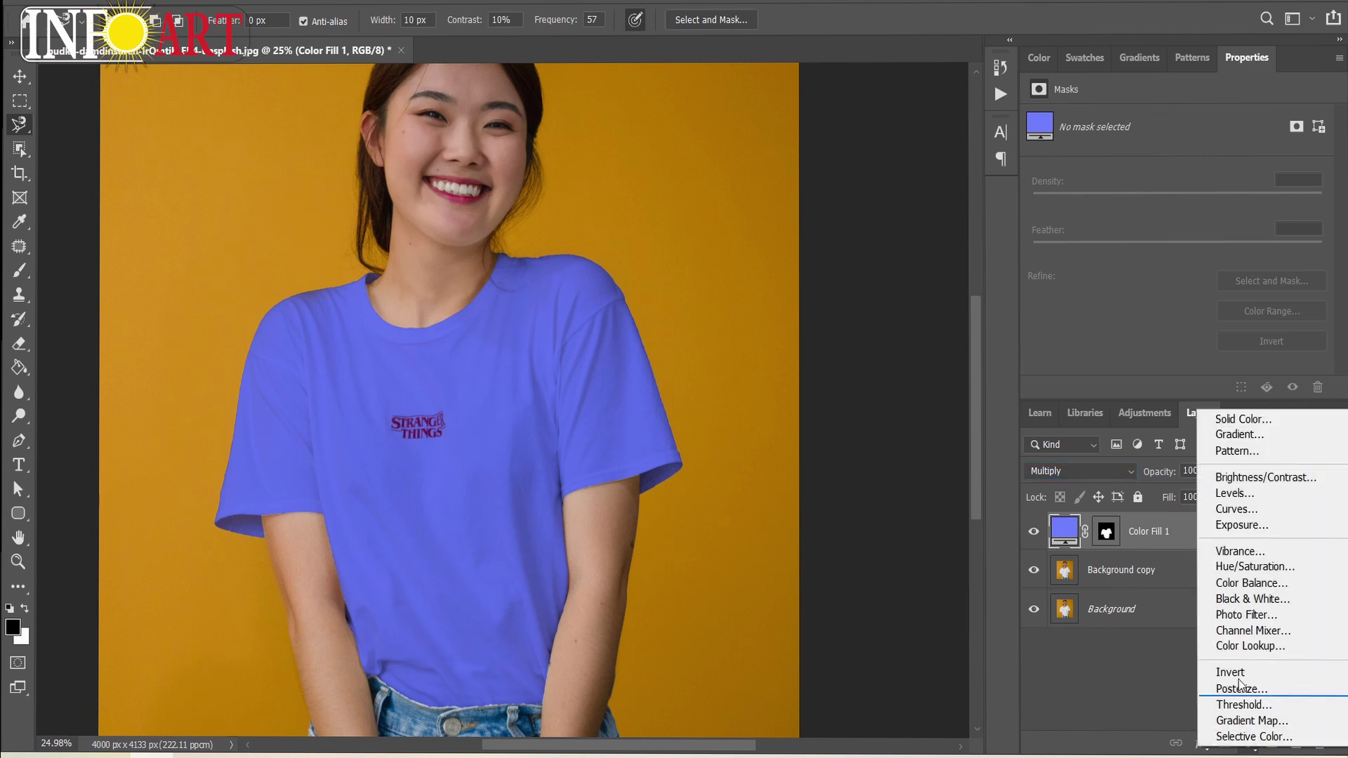
Step: Add a Curves 1 adjustment, nudge the shirt's midtones on-image, then select it with Color Fill 1
click(1230, 511)
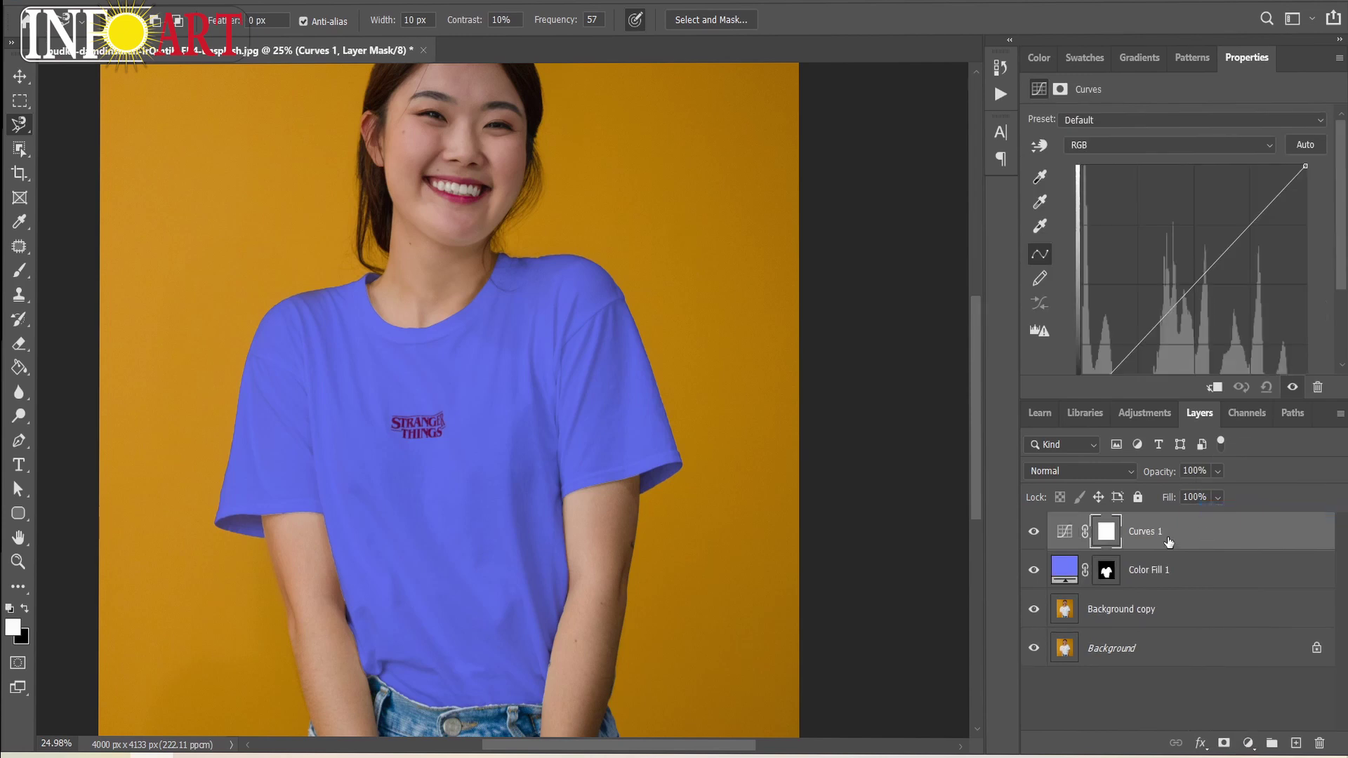
click(1039, 147)
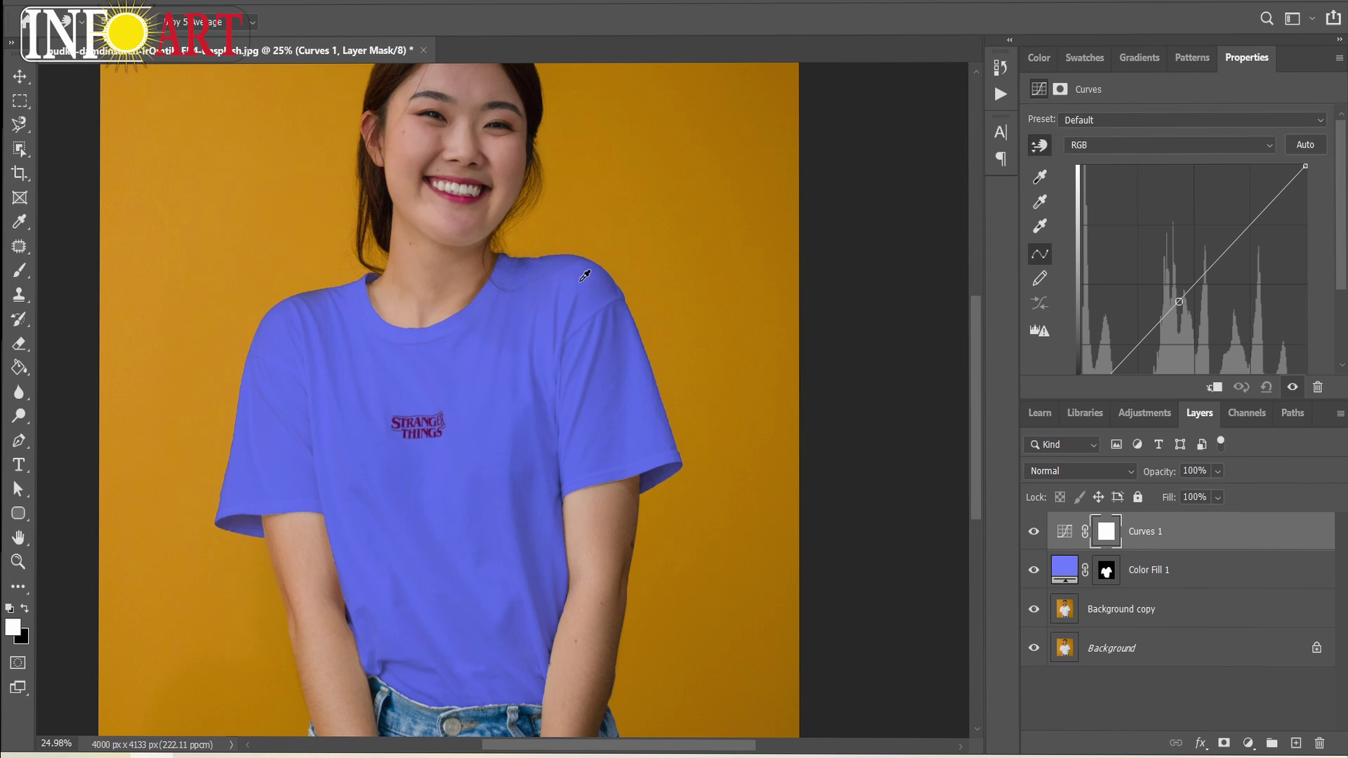
mouse_move(580, 279)
mouse_down()
mouse_move(599, 302)
mouse_move(599, 288)
mouse_up()
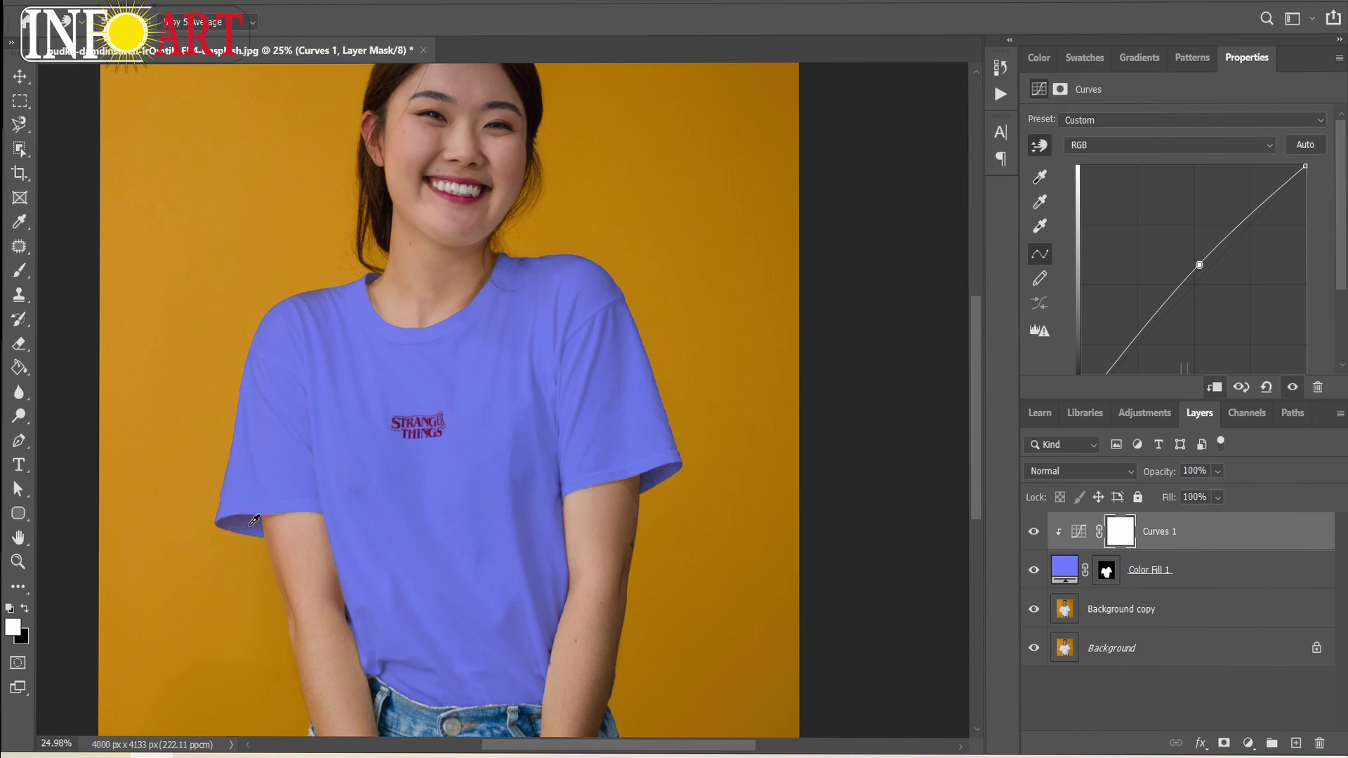
mouse_move(256, 523)
mouse_down()
mouse_move(259, 550)
mouse_move(253, 534)
mouse_up()
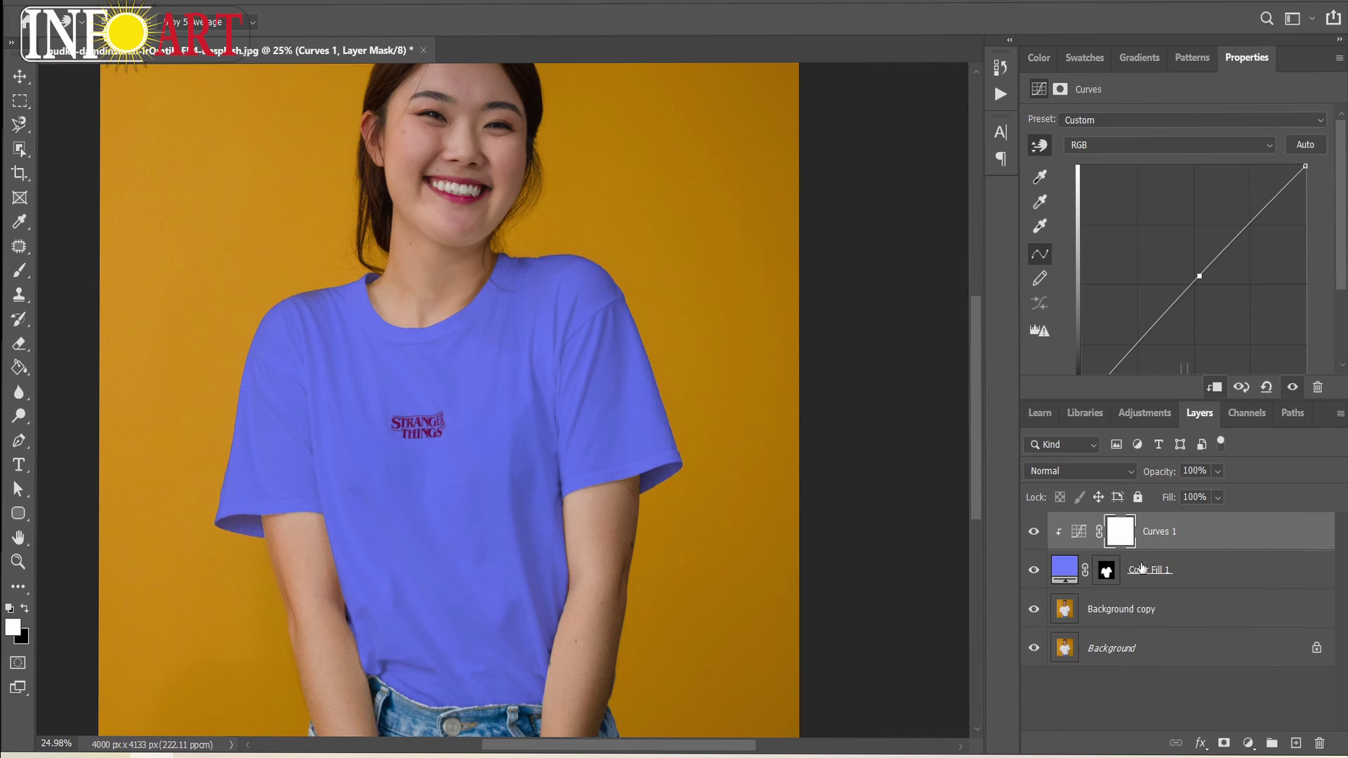
key(l)
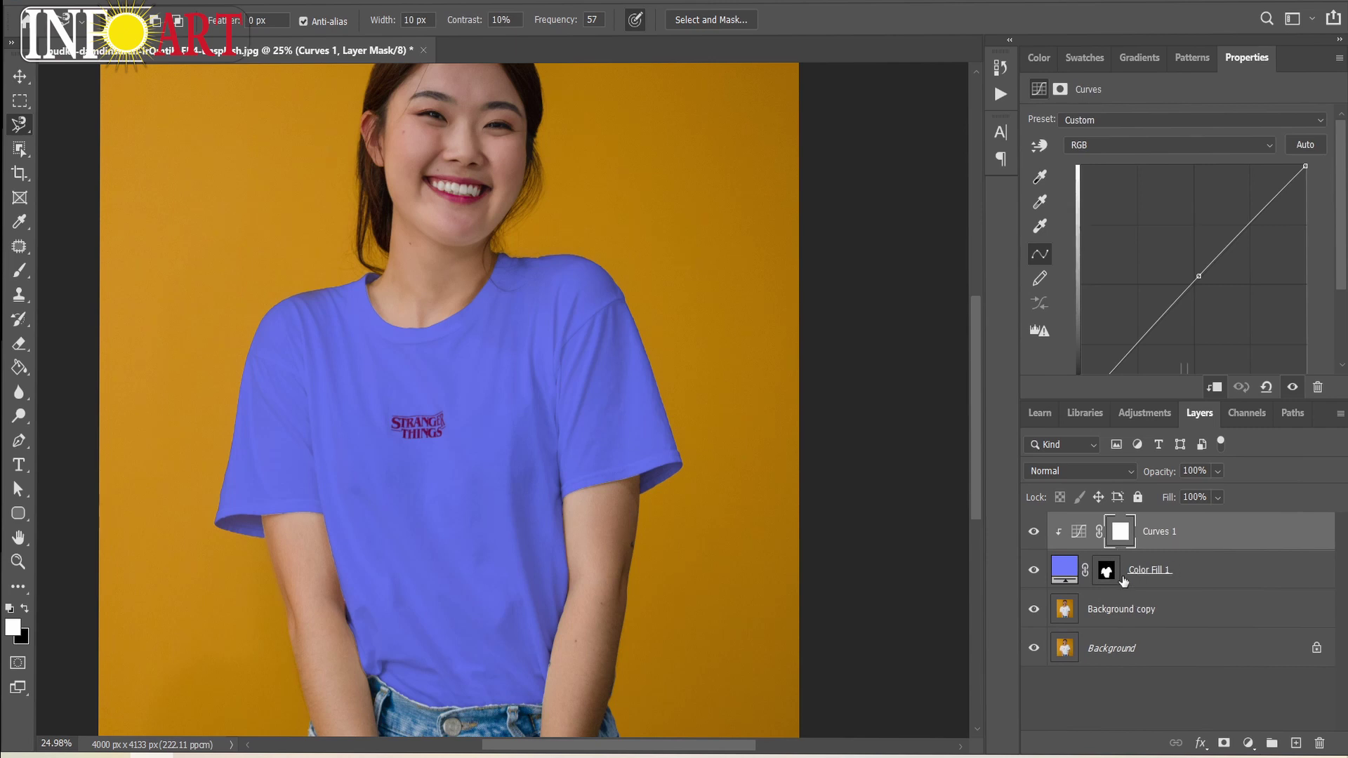
shift+click(1193, 583)
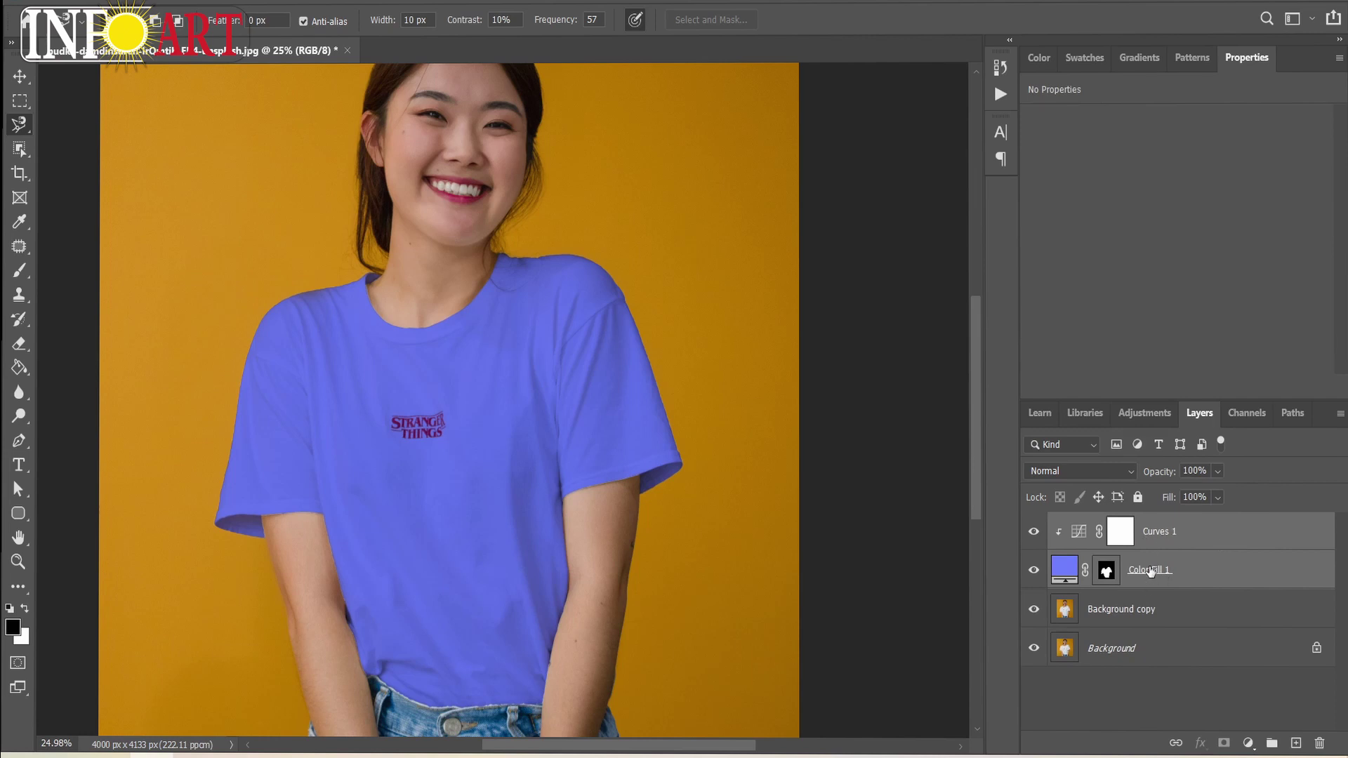
Step: Group Color Fill 1 and Curves 1 into Group 1 and move the shirt mask onto the group
key(ctrl+g)
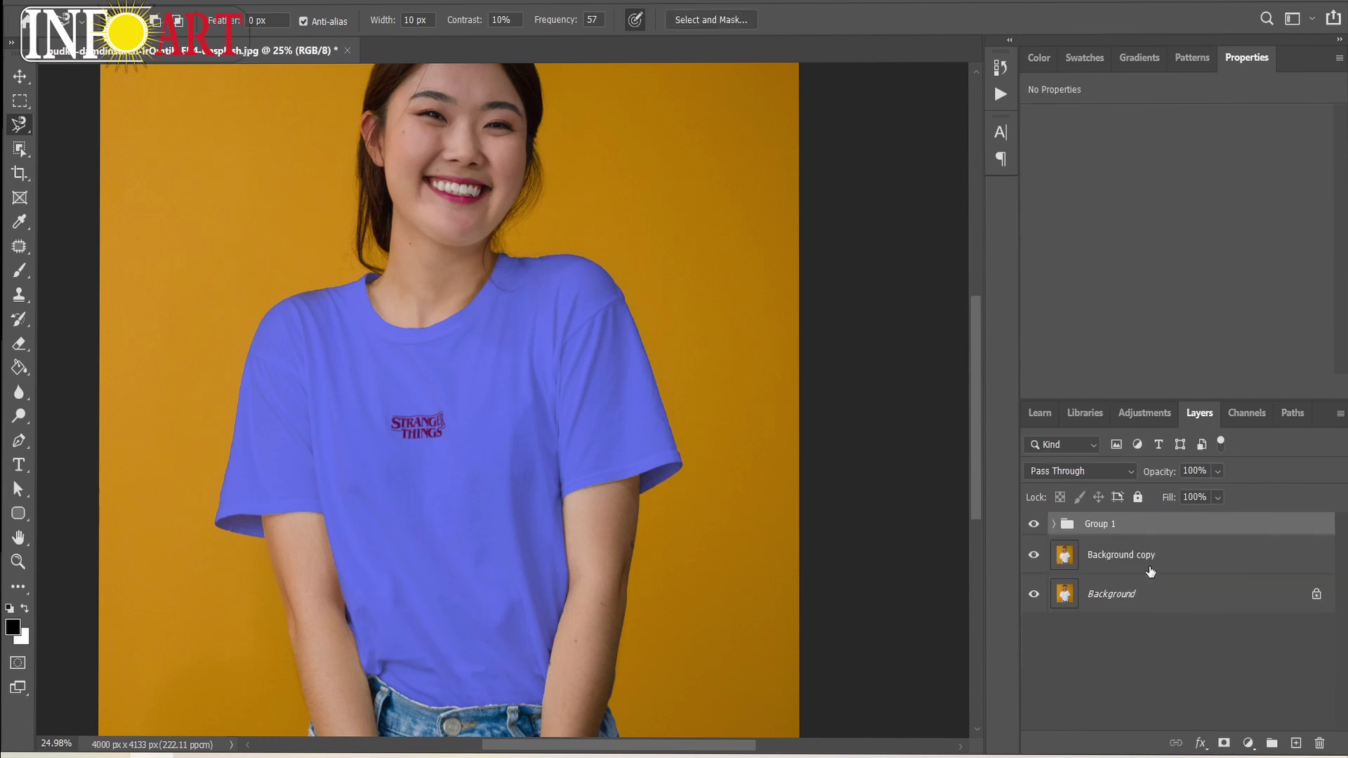
click(1055, 526)
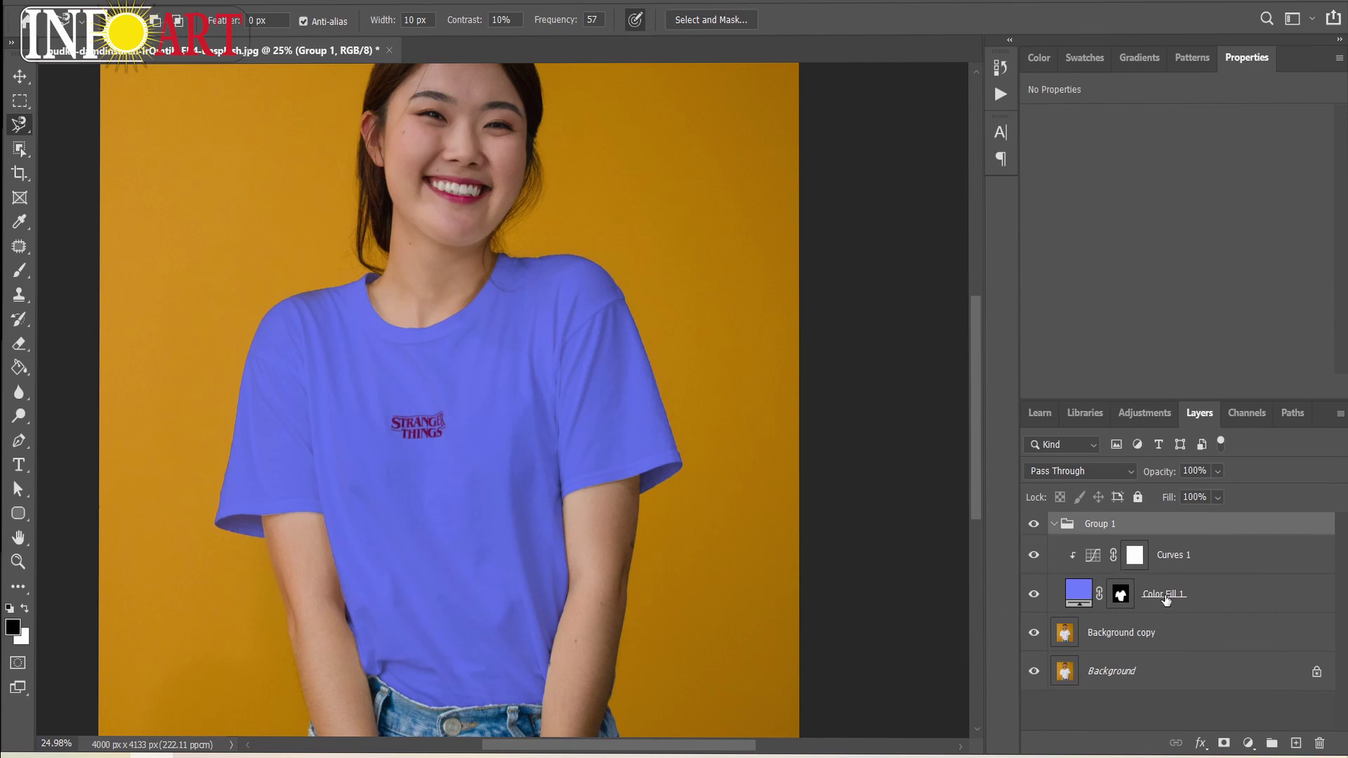
click(1126, 596)
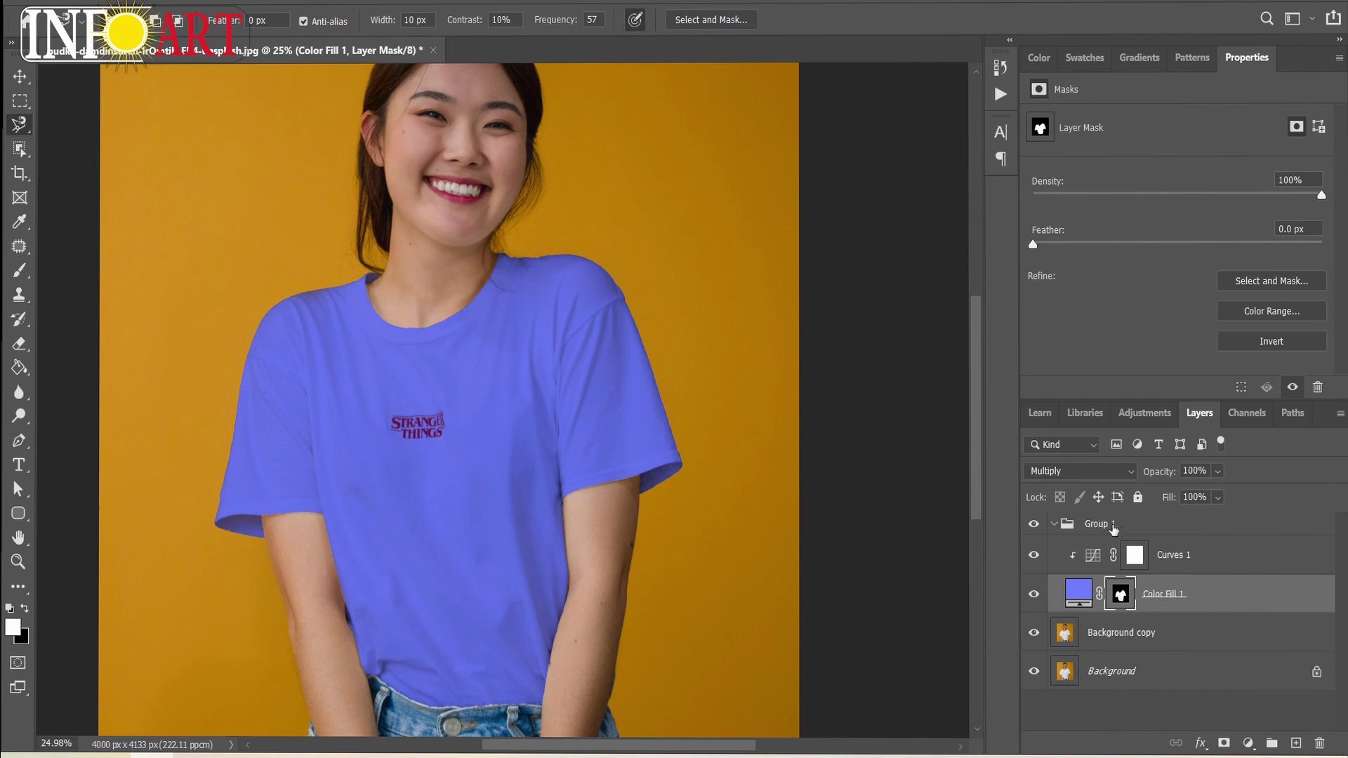
drag(1124, 599, 1120, 528)
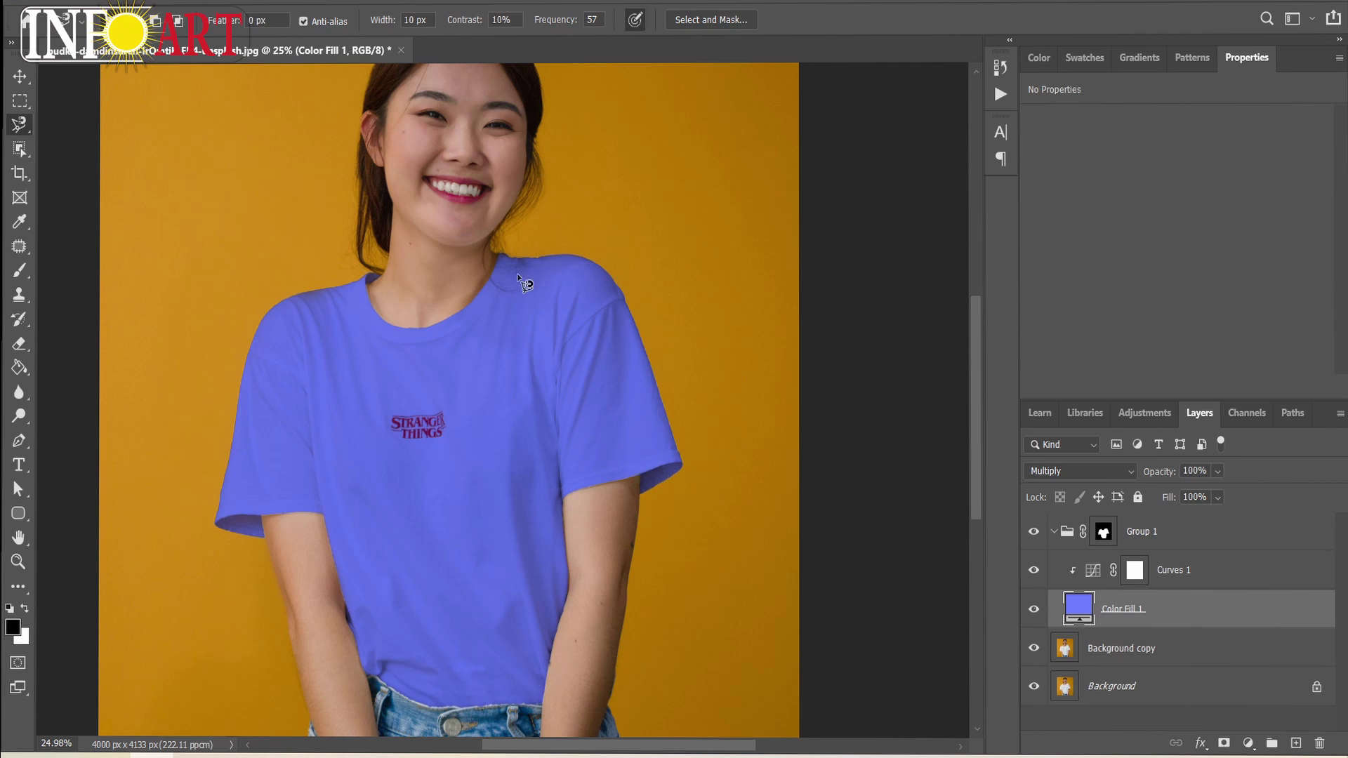
click(1057, 533)
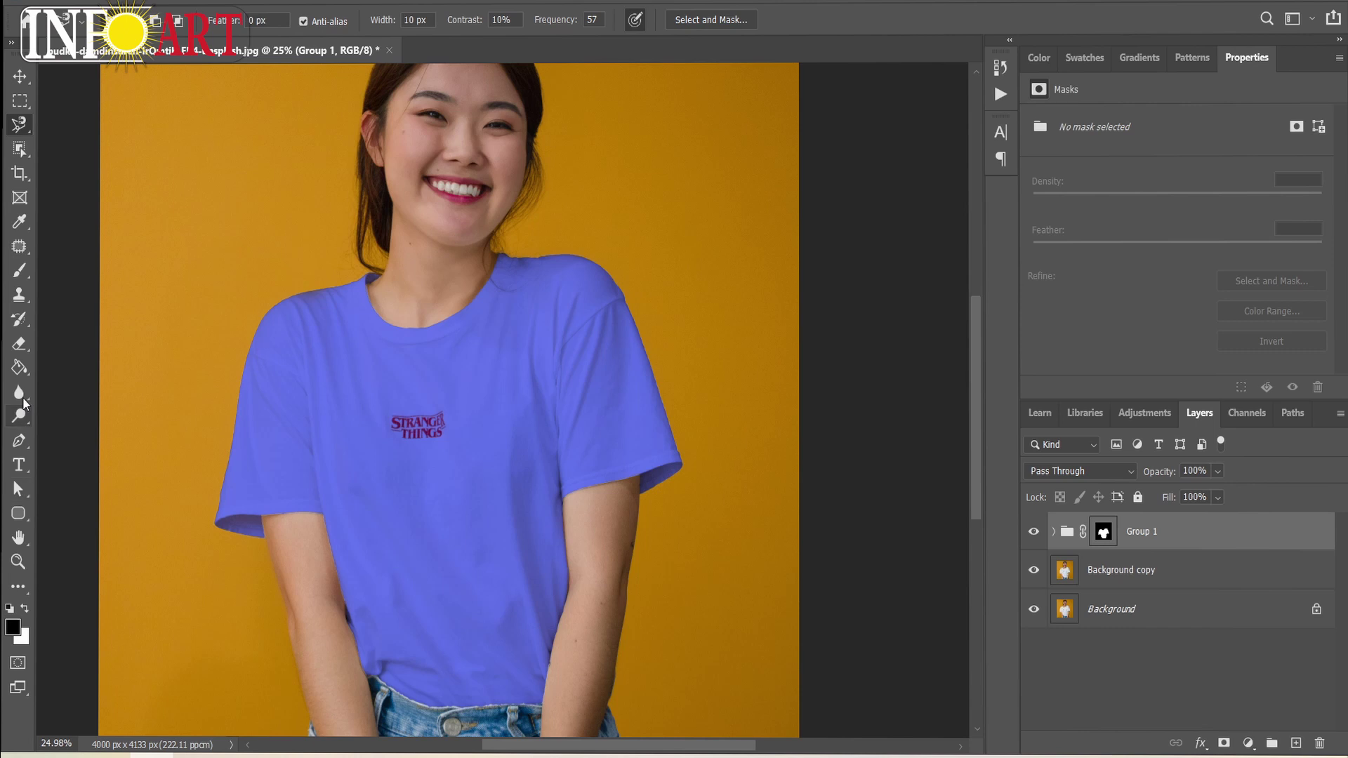
click(18, 562)
Step: Zoom in closely on the shirt's neckline edge
drag(271, 359, 452, 250)
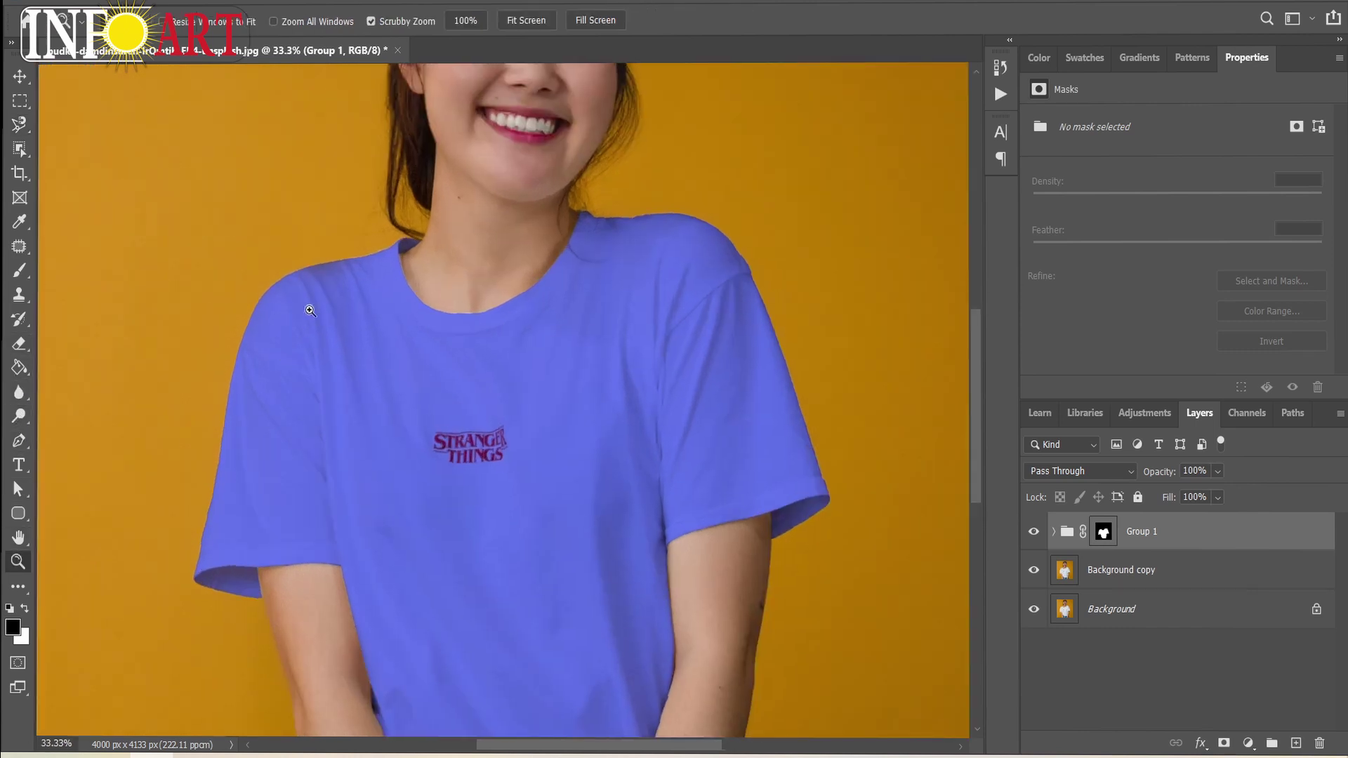
click(453, 250)
click(488, 269)
click(497, 327)
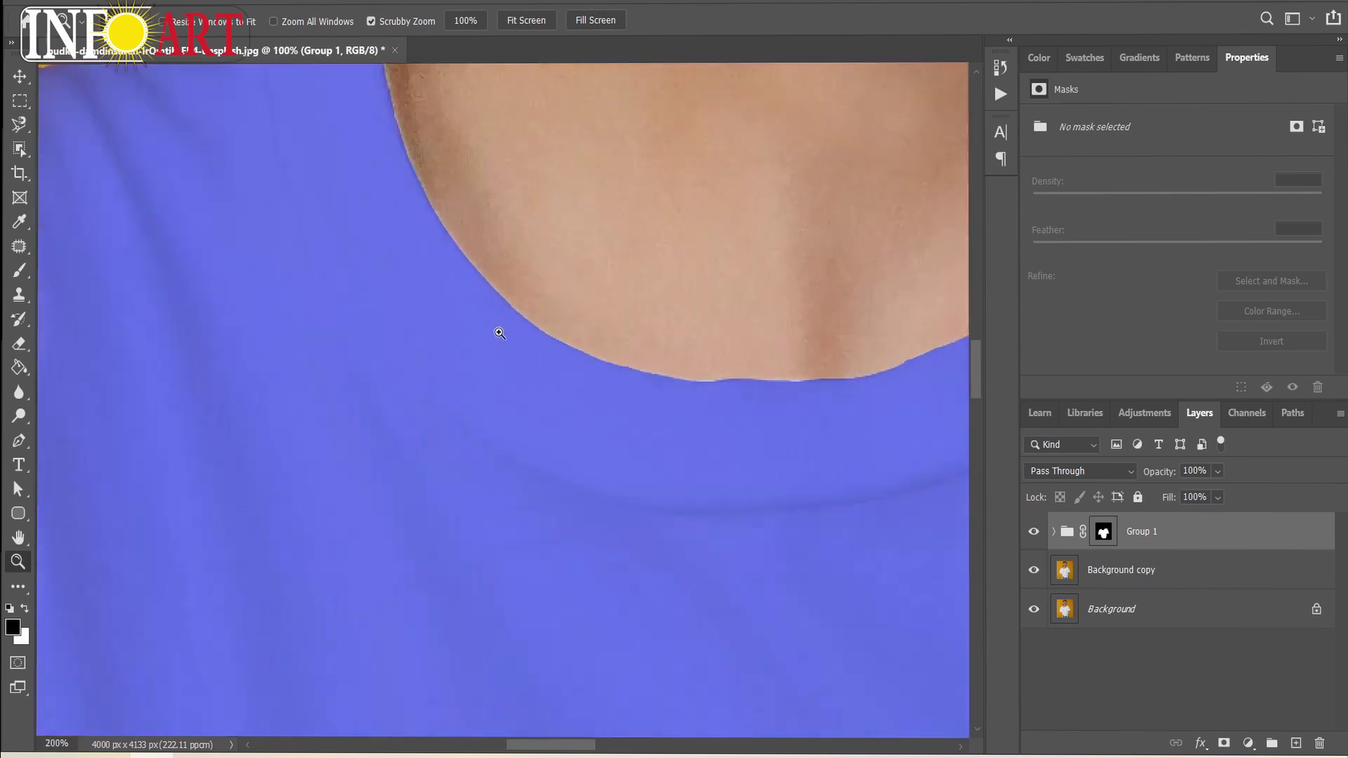
click(575, 353)
click(560, 347)
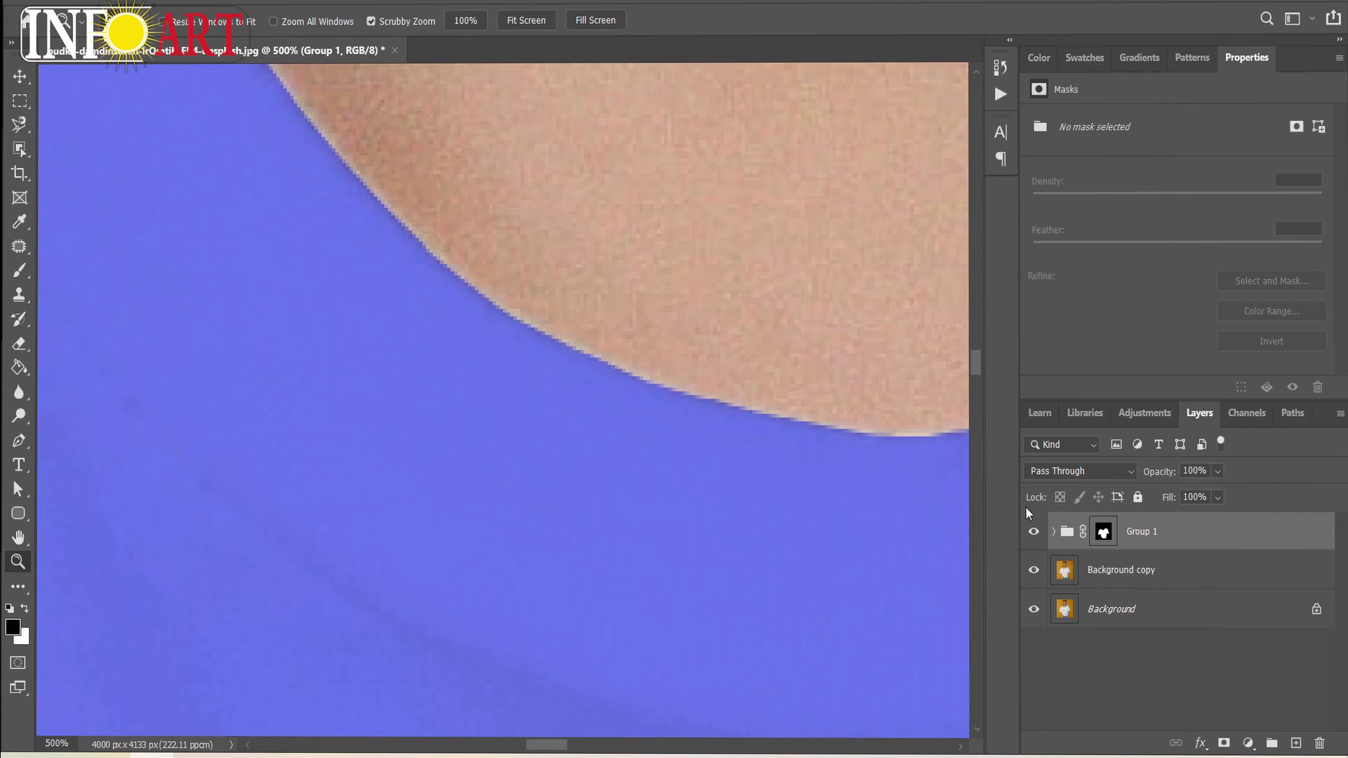
Step: Switch to the Brush tool, target Group 1's layer mask and dab the neckline edge
click(20, 274)
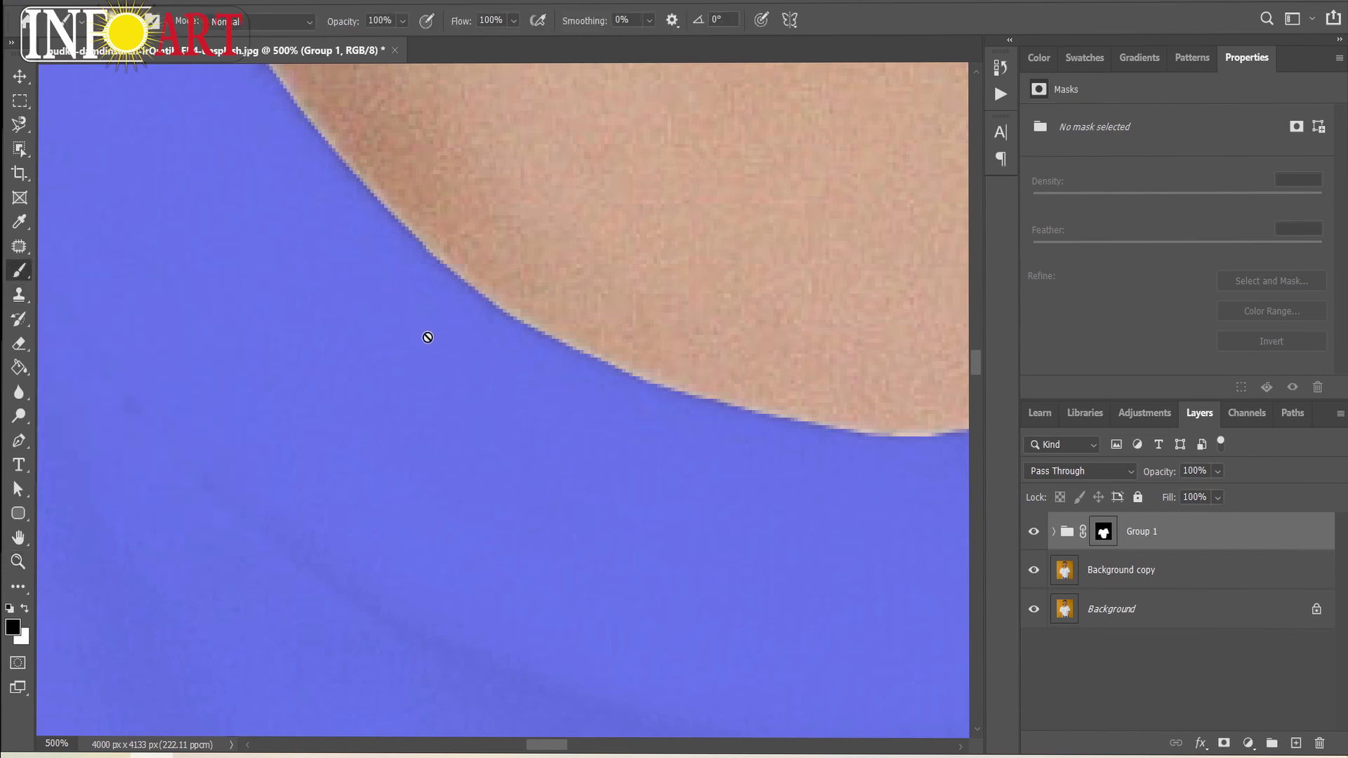
click(1101, 536)
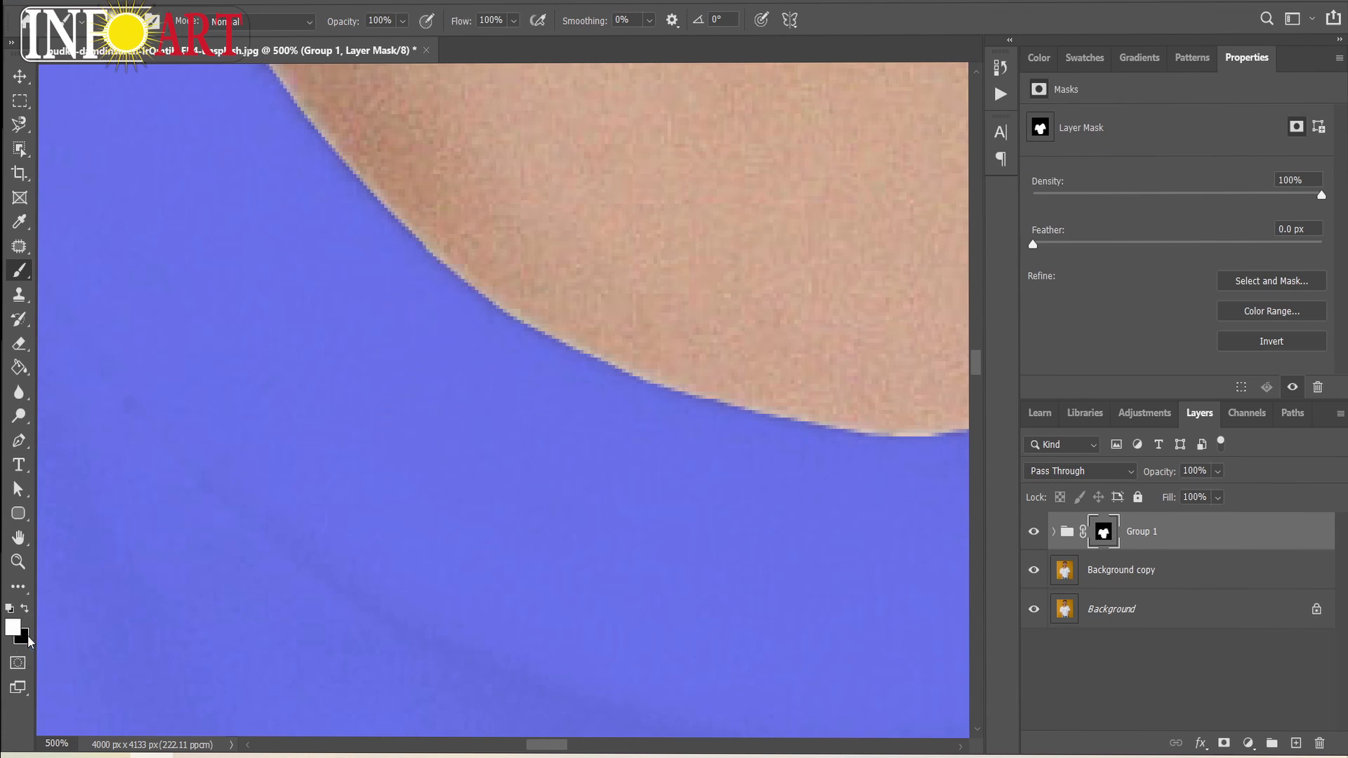
click(445, 299)
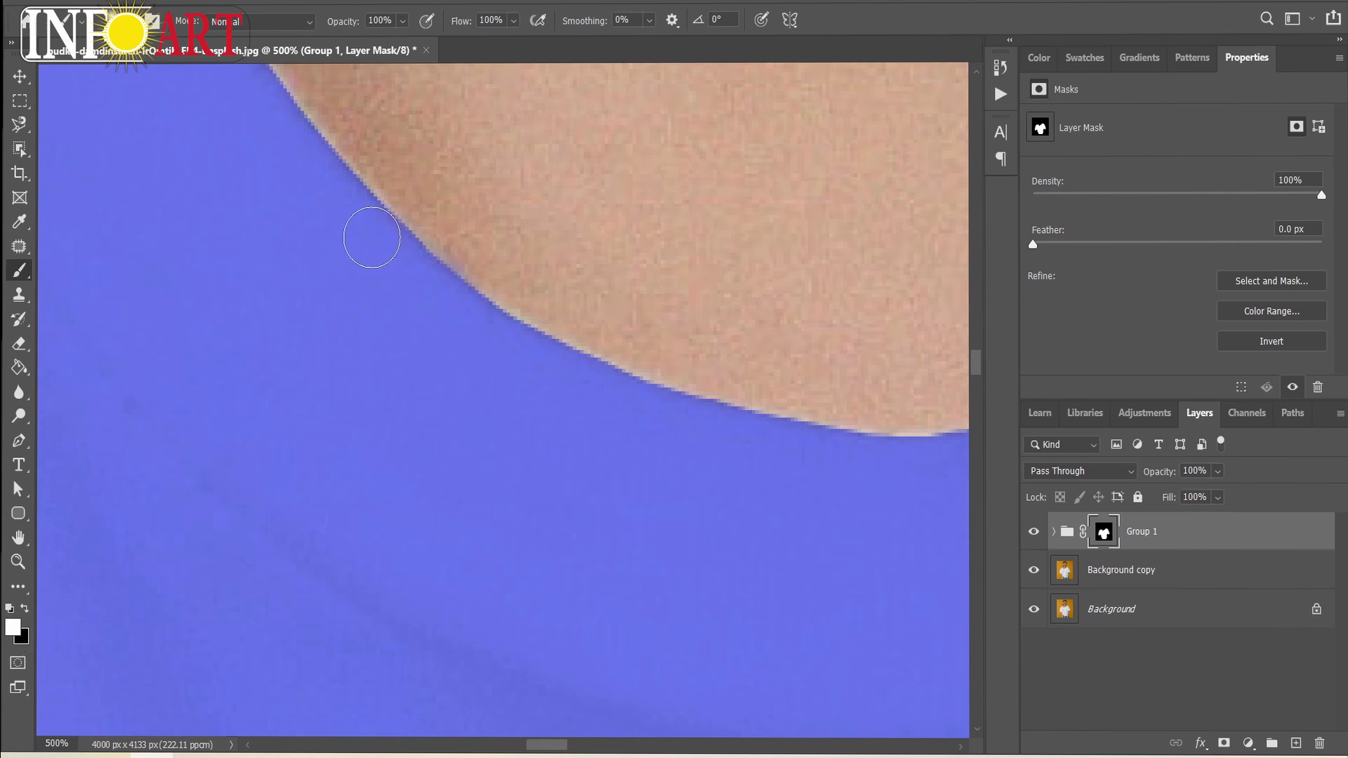
Step: Set a 12 px, 0% hardness brush and paint white along the neckline edge
right_click(424, 306)
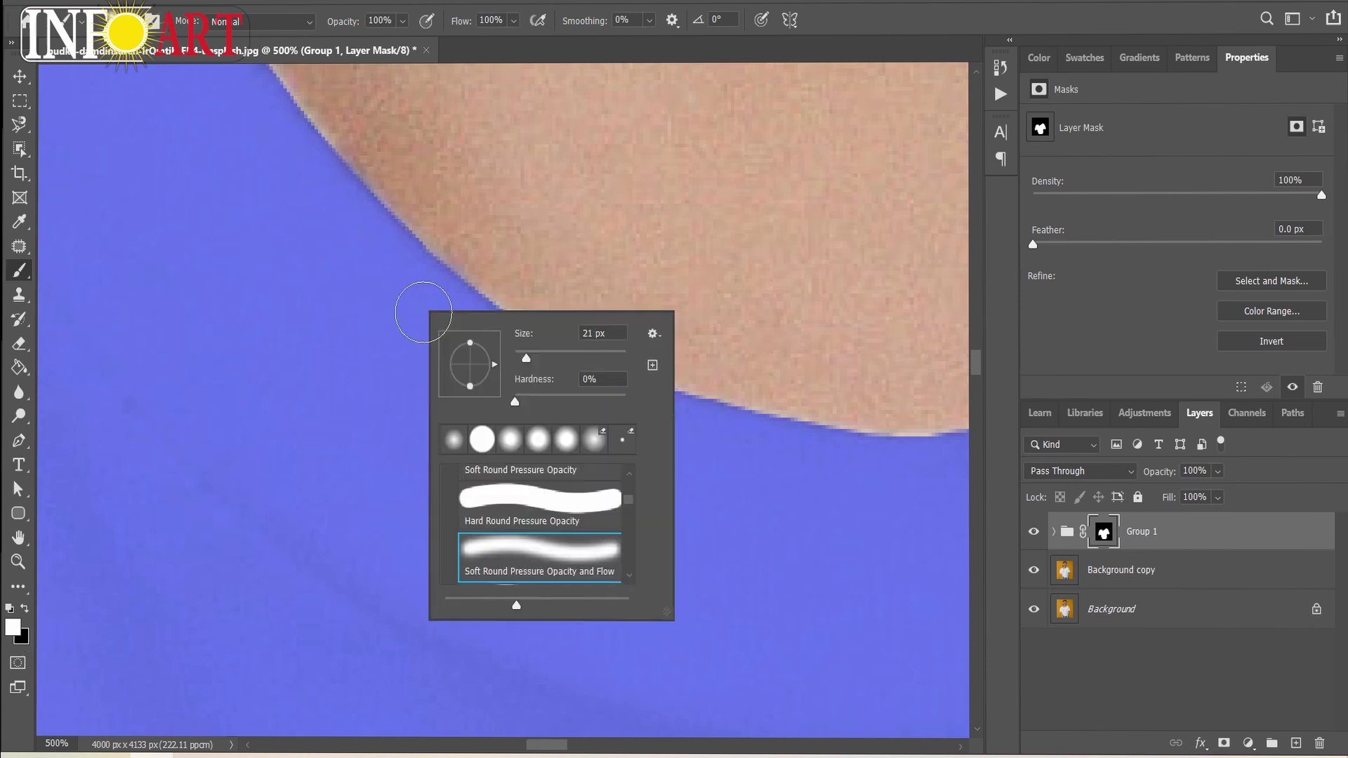
click(524, 361)
drag(523, 360, 520, 361)
key(Return)
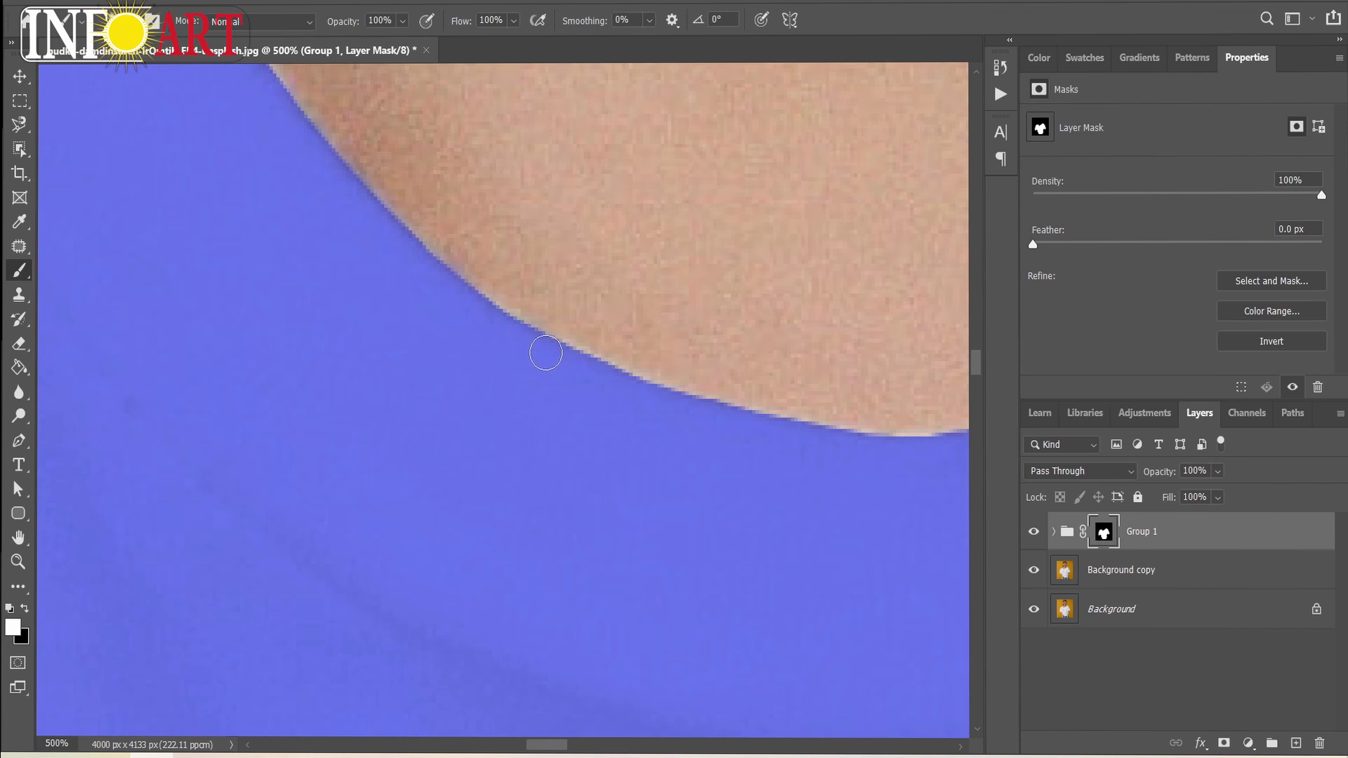
drag(619, 383, 931, 458)
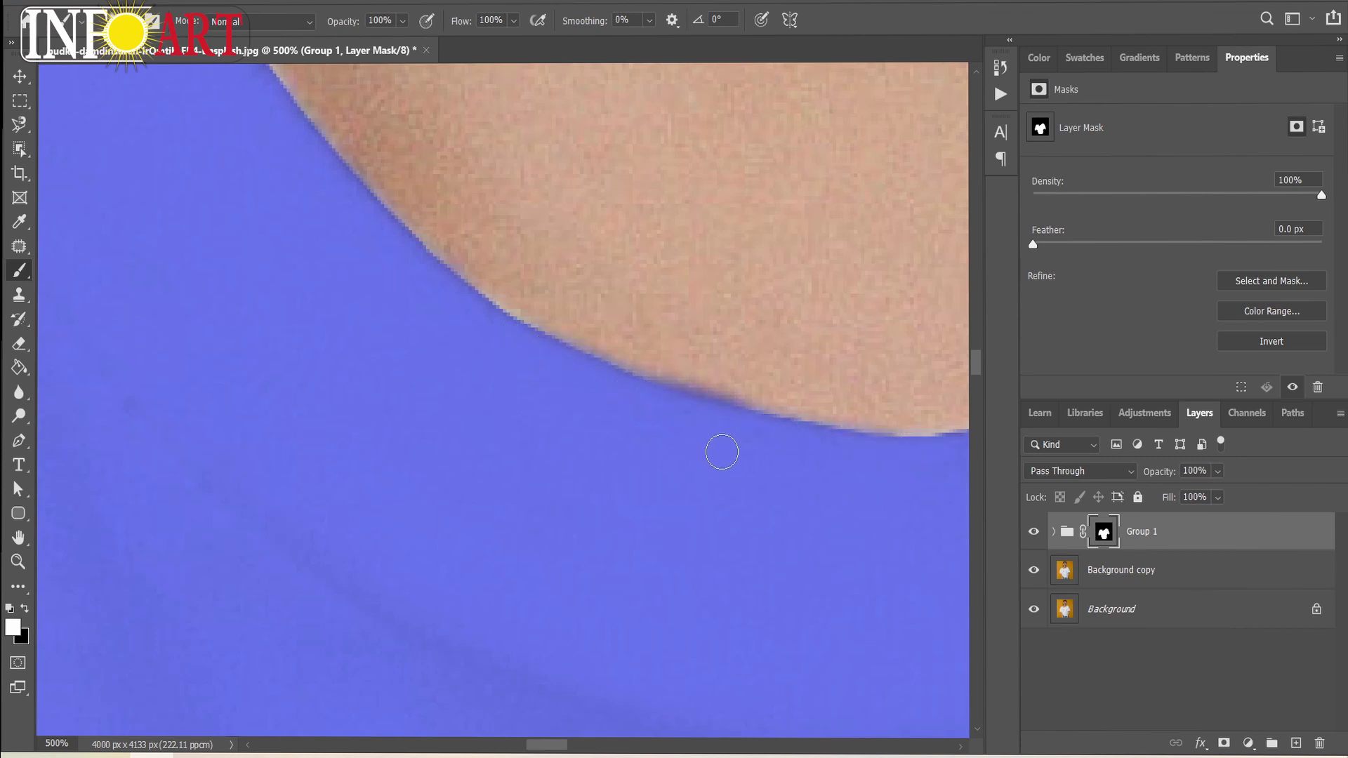
right_click(746, 509)
Step: At 64% brush opacity, paint the mask along the neckline, skin edge and shoulder
key(Escape)
key(6)
key(4)
drag(313, 436, 827, 349)
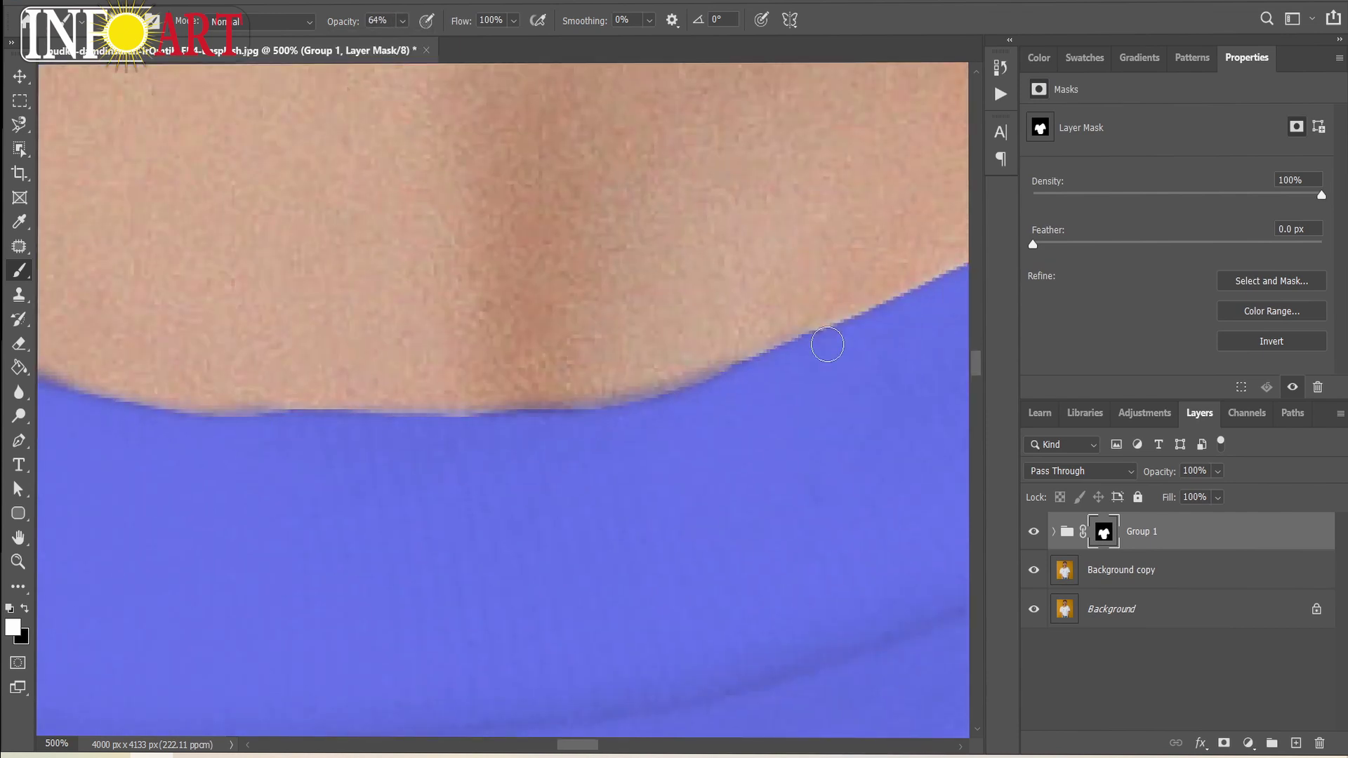
drag(296, 528, 730, 280)
drag(536, 533, 777, 234)
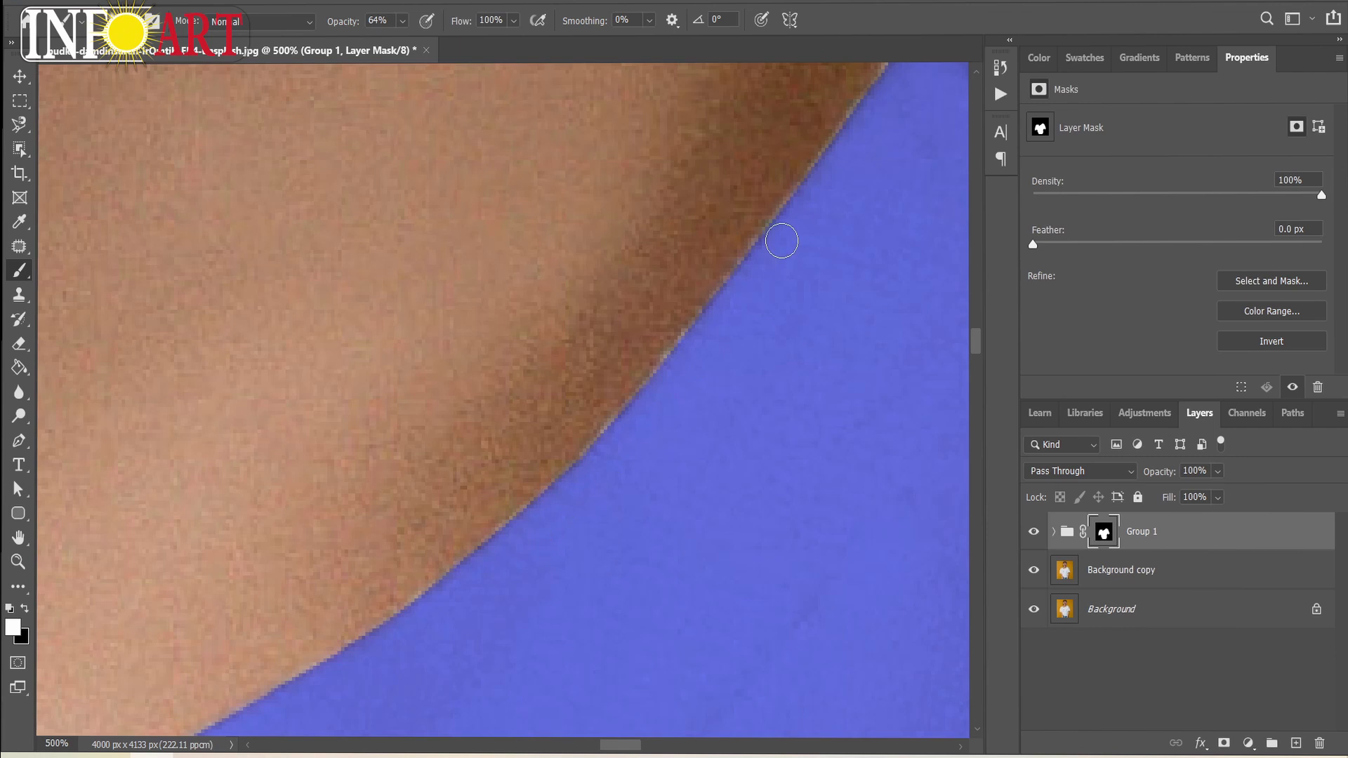
mouse_move(442, 702)
mouse_down()
mouse_move(556, 496)
mouse_move(902, 210)
mouse_up()
mouse_move(225, 330)
mouse_down()
mouse_move(736, 306)
mouse_move(870, 270)
mouse_up()
drag(88, 385, 761, 431)
drag(154, 219, 535, 563)
Step: Tidy the mask where the shirt meets the orange background, side edge and sleeve
drag(442, 297, 523, 415)
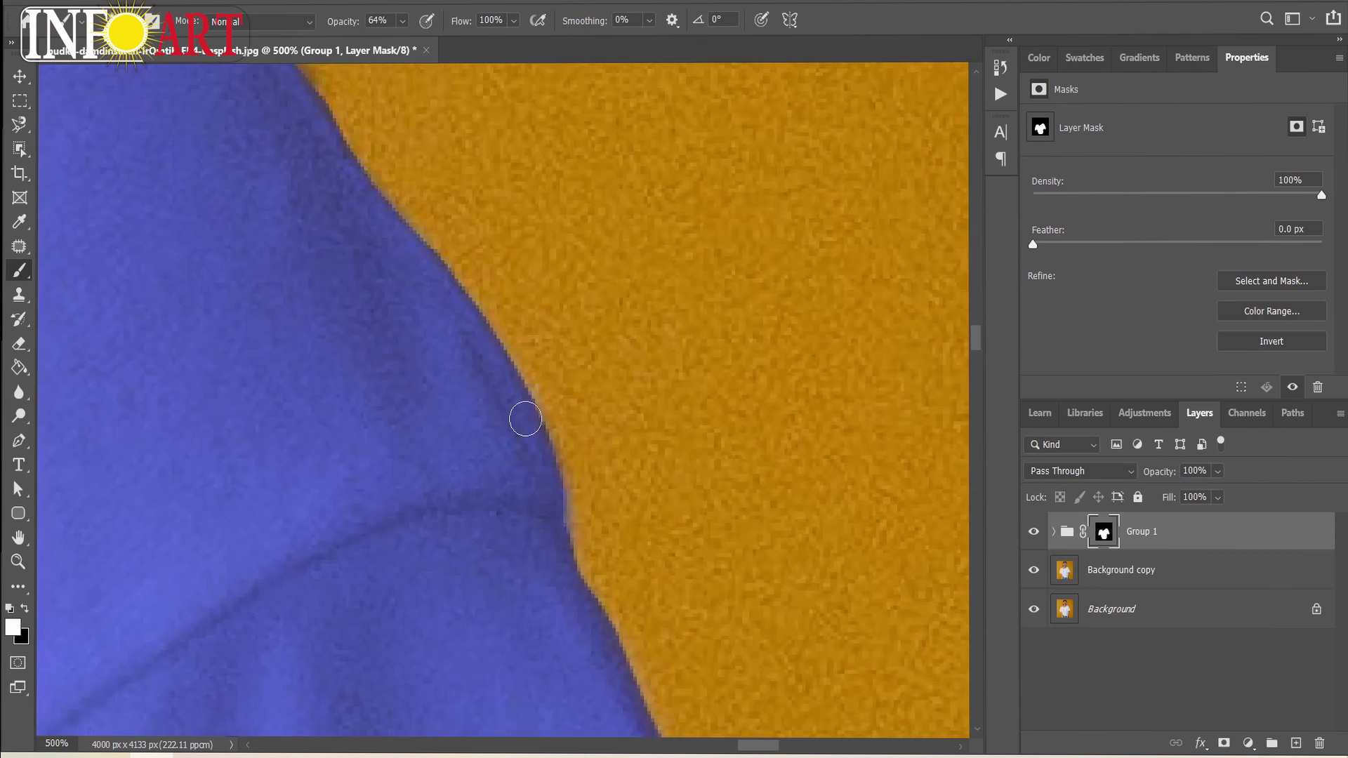
drag(414, 219, 553, 590)
drag(529, 316, 524, 566)
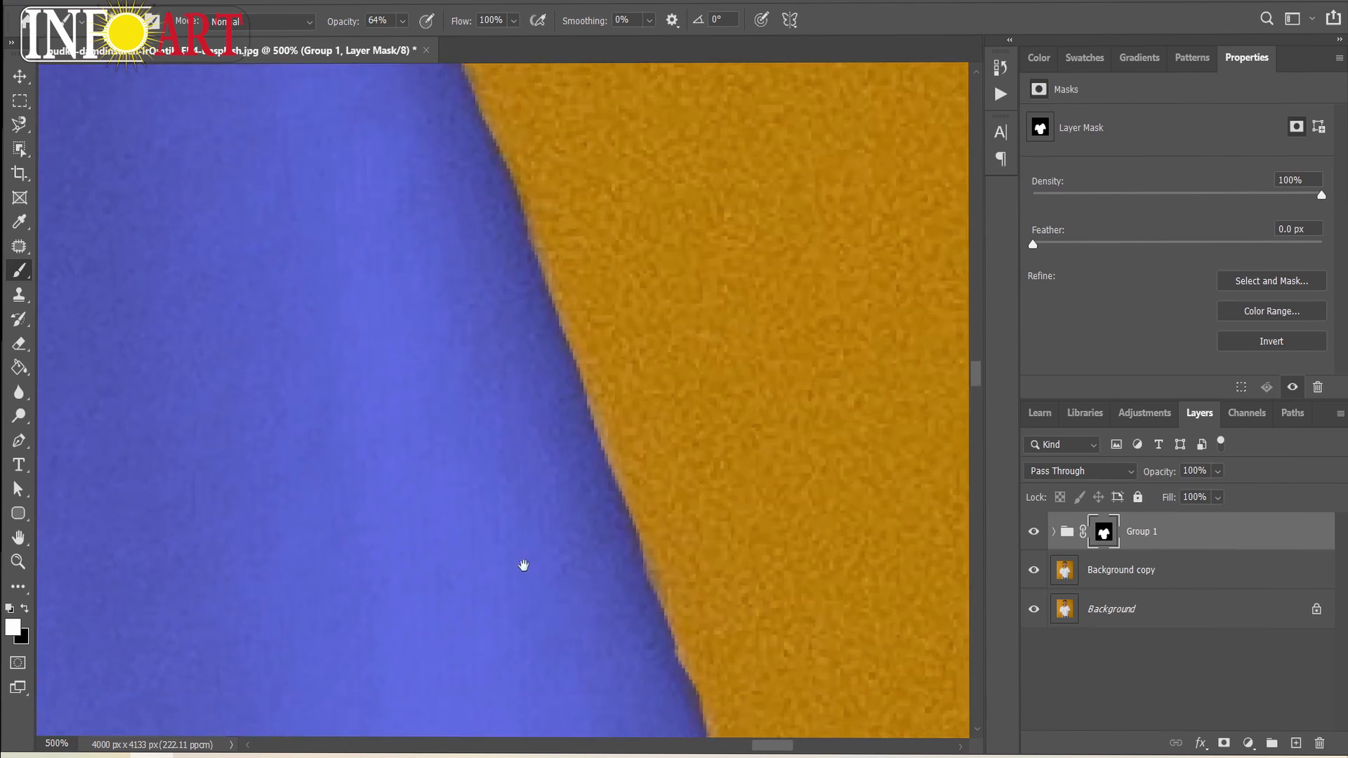
drag(595, 300, 571, 601)
drag(521, 292, 605, 560)
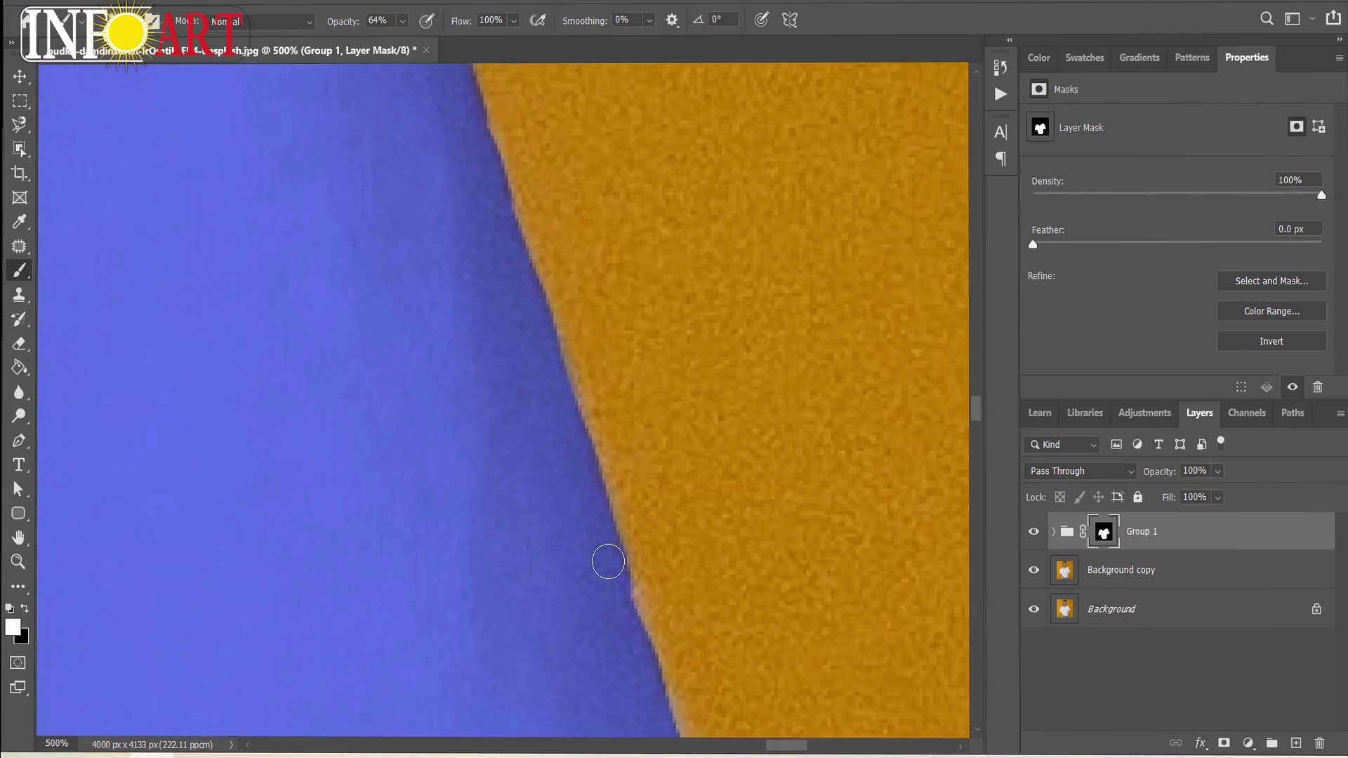
drag(545, 326, 560, 439)
mouse_move(635, 250)
mouse_down()
mouse_move(729, 502)
mouse_move(640, 156)
mouse_move(701, 614)
mouse_move(679, 472)
mouse_up()
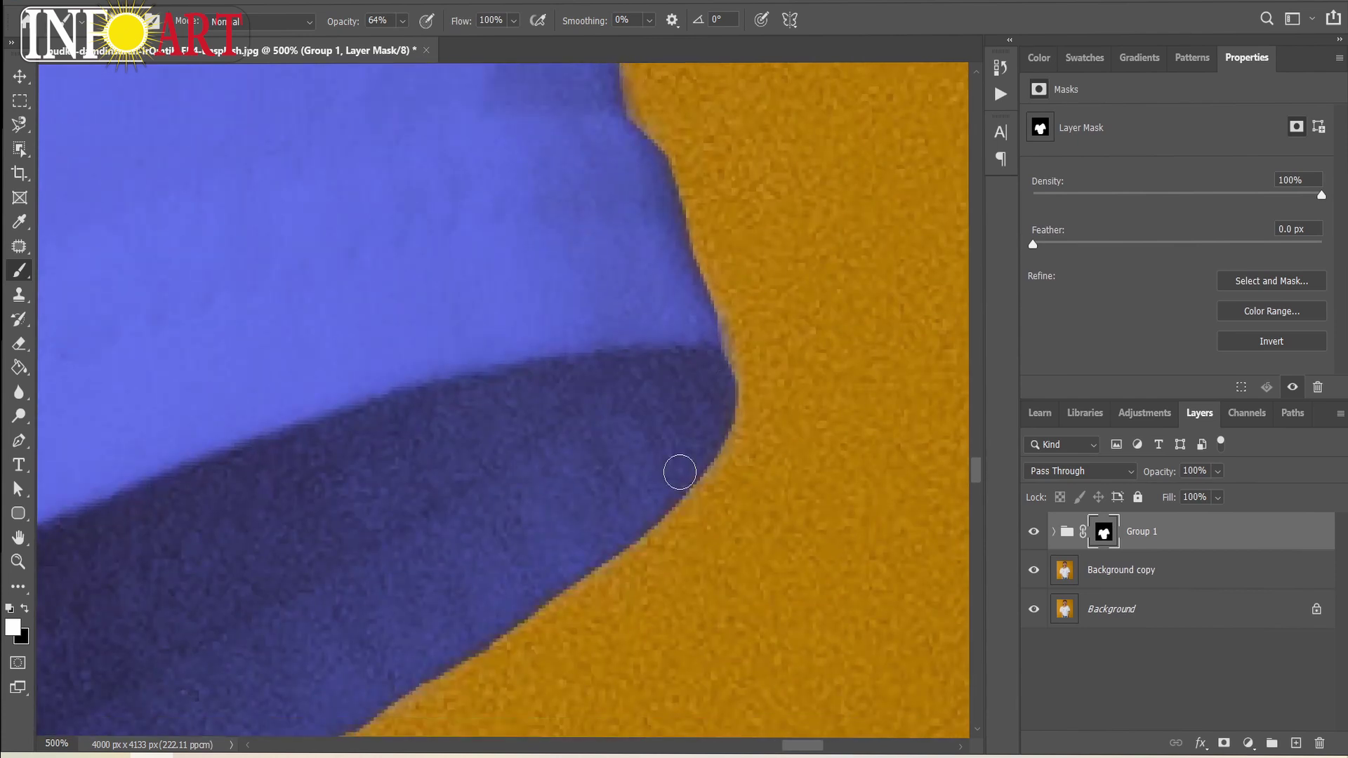
drag(340, 605, 890, 210)
mouse_move(890, 211)
mouse_down()
mouse_move(785, 301)
mouse_move(376, 529)
mouse_move(286, 145)
mouse_move(701, 141)
mouse_move(126, 271)
mouse_move(768, 157)
mouse_move(141, 371)
mouse_move(559, 150)
mouse_move(571, 638)
mouse_move(550, 328)
mouse_move(584, 149)
mouse_move(613, 503)
mouse_move(583, 283)
mouse_move(587, 572)
mouse_move(700, 230)
mouse_move(731, 204)
mouse_move(580, 605)
mouse_move(698, 246)
mouse_move(618, 623)
mouse_move(822, 211)
mouse_move(730, 247)
mouse_move(755, 439)
mouse_move(703, 199)
mouse_move(126, 484)
mouse_up()
Step: Paint the mask along the shirt's edges against the jeans and skin
drag(126, 485, 421, 393)
drag(958, 344, 303, 379)
mouse_move(905, 312)
mouse_down()
mouse_move(904, 223)
mouse_move(859, 309)
mouse_up()
mouse_move(859, 309)
mouse_down()
mouse_move(445, 266)
mouse_move(152, 281)
mouse_up()
mouse_move(152, 281)
mouse_down()
mouse_move(813, 304)
mouse_move(506, 282)
mouse_move(264, 171)
mouse_move(685, 316)
mouse_move(394, 156)
mouse_move(786, 484)
mouse_up()
mouse_move(786, 485)
mouse_down()
mouse_move(653, 361)
mouse_move(466, 229)
mouse_move(328, 187)
mouse_move(660, 666)
mouse_up()
mouse_move(660, 667)
mouse_down()
mouse_move(603, 538)
mouse_move(482, 129)
mouse_move(851, 704)
mouse_move(643, 228)
mouse_up()
mouse_move(643, 228)
mouse_down()
mouse_move(732, 629)
mouse_move(770, 352)
mouse_move(761, 361)
mouse_move(864, 587)
mouse_move(749, 363)
mouse_move(863, 722)
mouse_move(764, 367)
mouse_move(828, 313)
mouse_move(518, 377)
mouse_move(241, 467)
mouse_move(755, 280)
mouse_move(542, 544)
mouse_move(800, 533)
mouse_move(349, 466)
mouse_move(400, 135)
mouse_move(472, 638)
mouse_move(550, 225)
mouse_move(487, 621)
mouse_move(600, 151)
mouse_move(526, 557)
mouse_move(709, 244)
mouse_move(487, 655)
mouse_move(528, 370)
mouse_move(662, 349)
mouse_move(496, 526)
mouse_move(611, 304)
mouse_move(528, 370)
mouse_up()
Step: Zoom out to view the whole refined shirt
scroll(456, 513, down, 3)
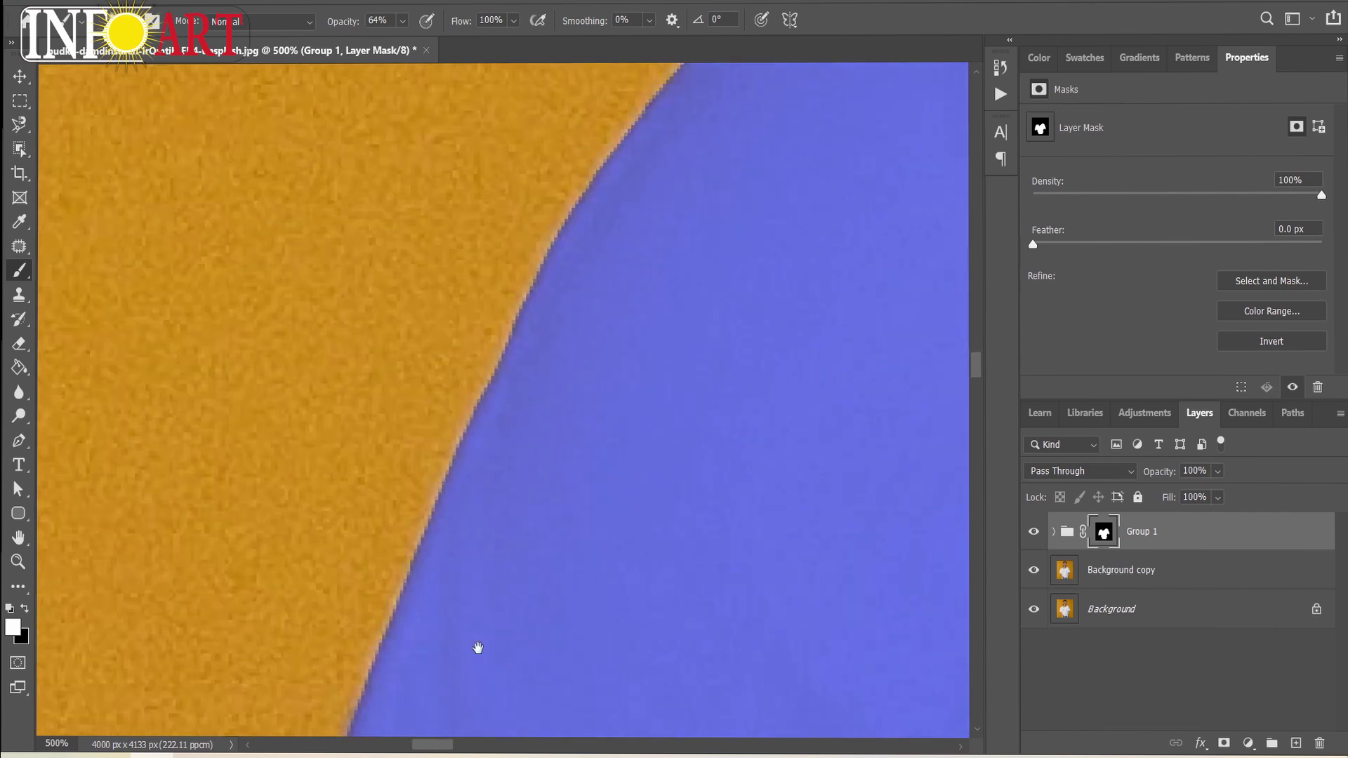
scroll(592, 546, down, 2)
scroll(594, 544, down, 2)
scroll(595, 544, down, 2)
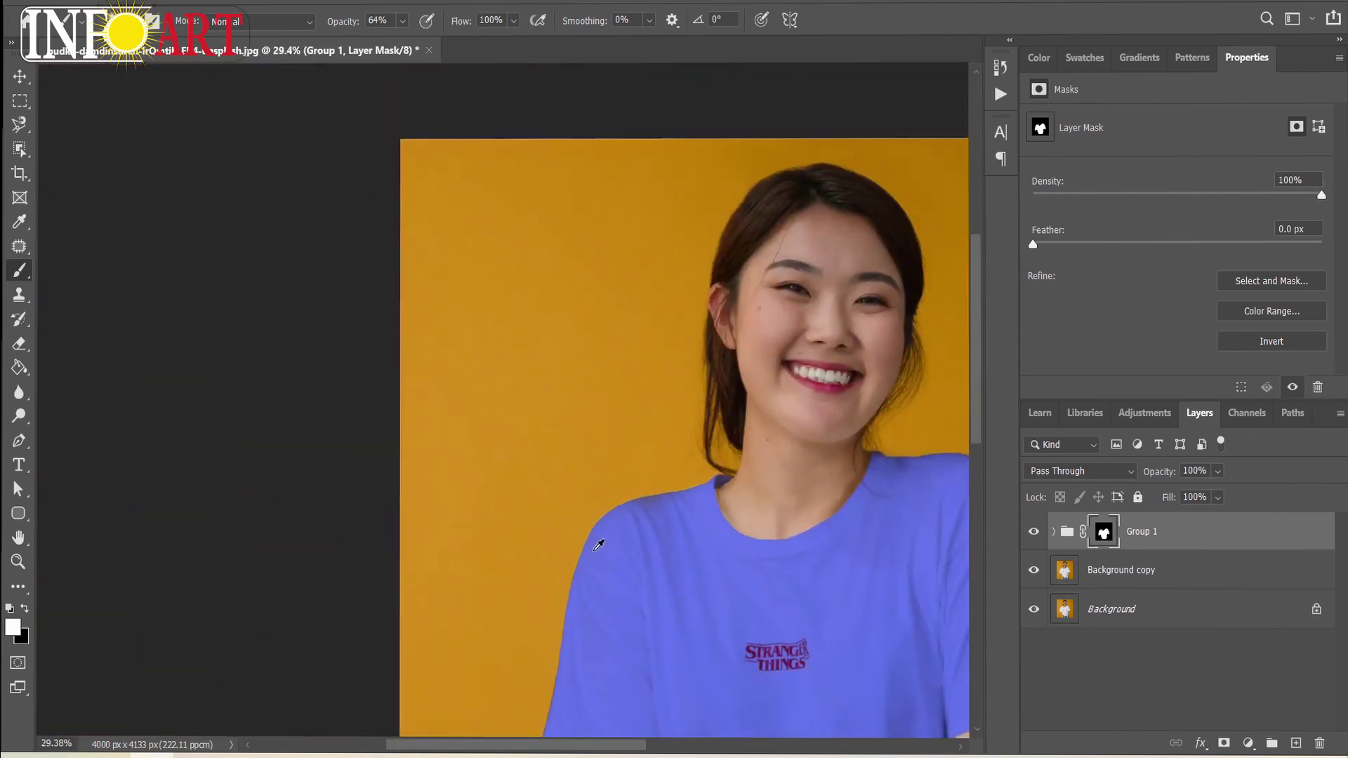
scroll(597, 544, down, 2)
scroll(537, 459, up, 1)
scroll(544, 488, up, 1)
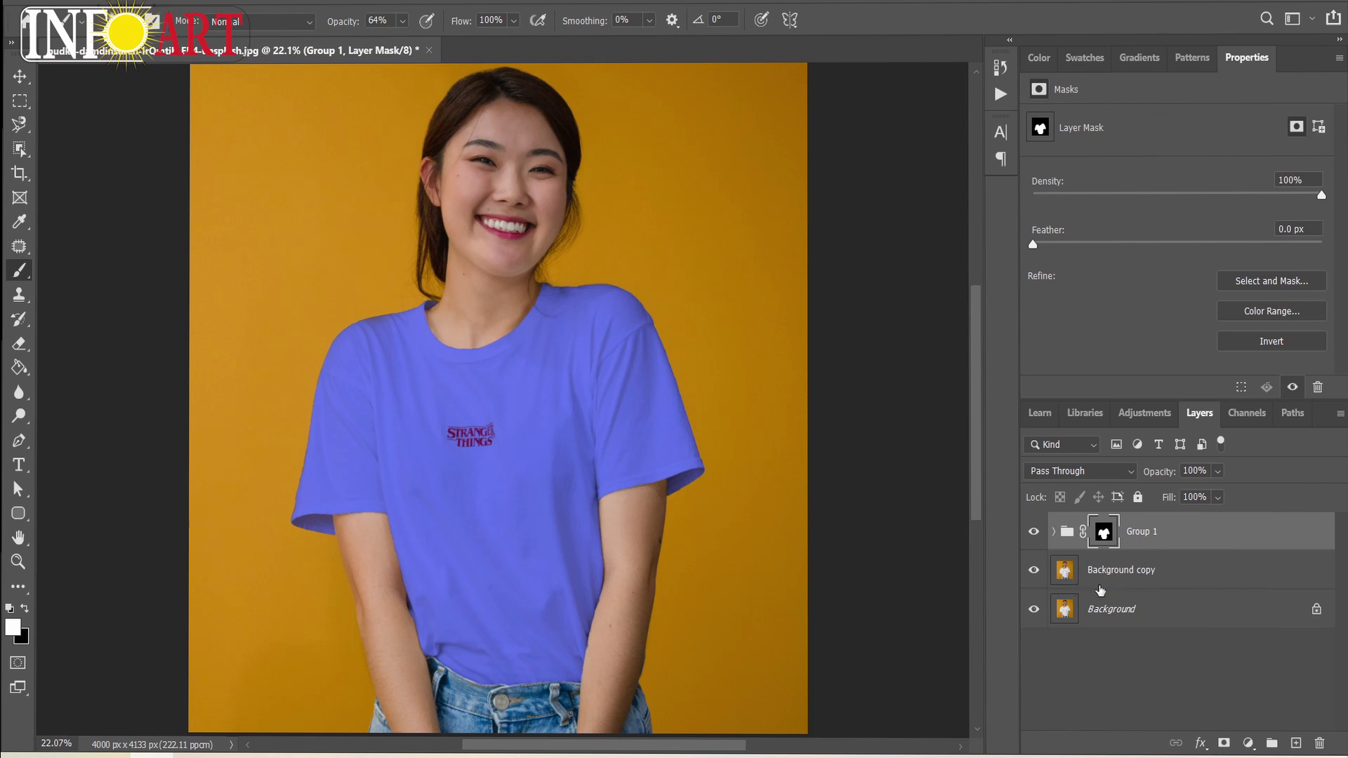
Step: Set Group 1's Blend If to This Layer 7/47–237/255 and Underlying 0/49–240/255
click(1198, 745)
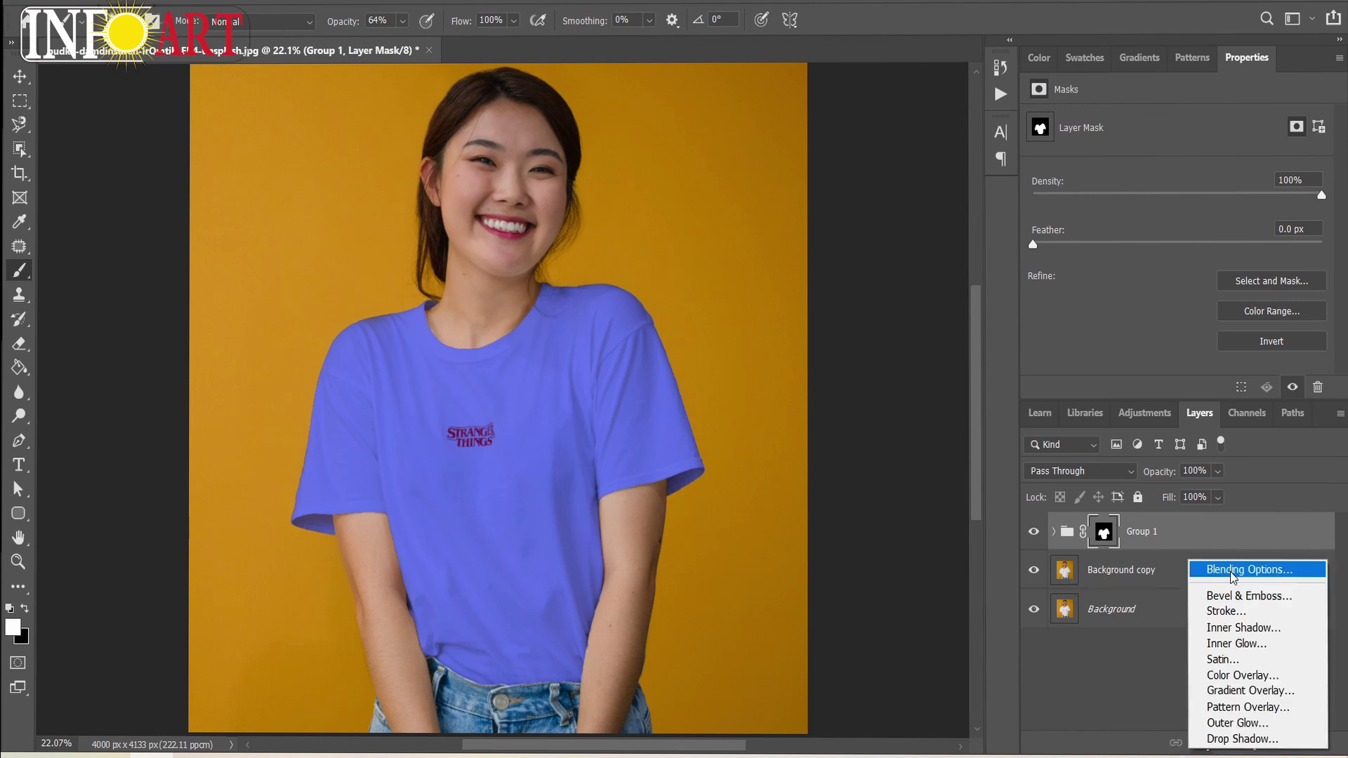
click(1230, 570)
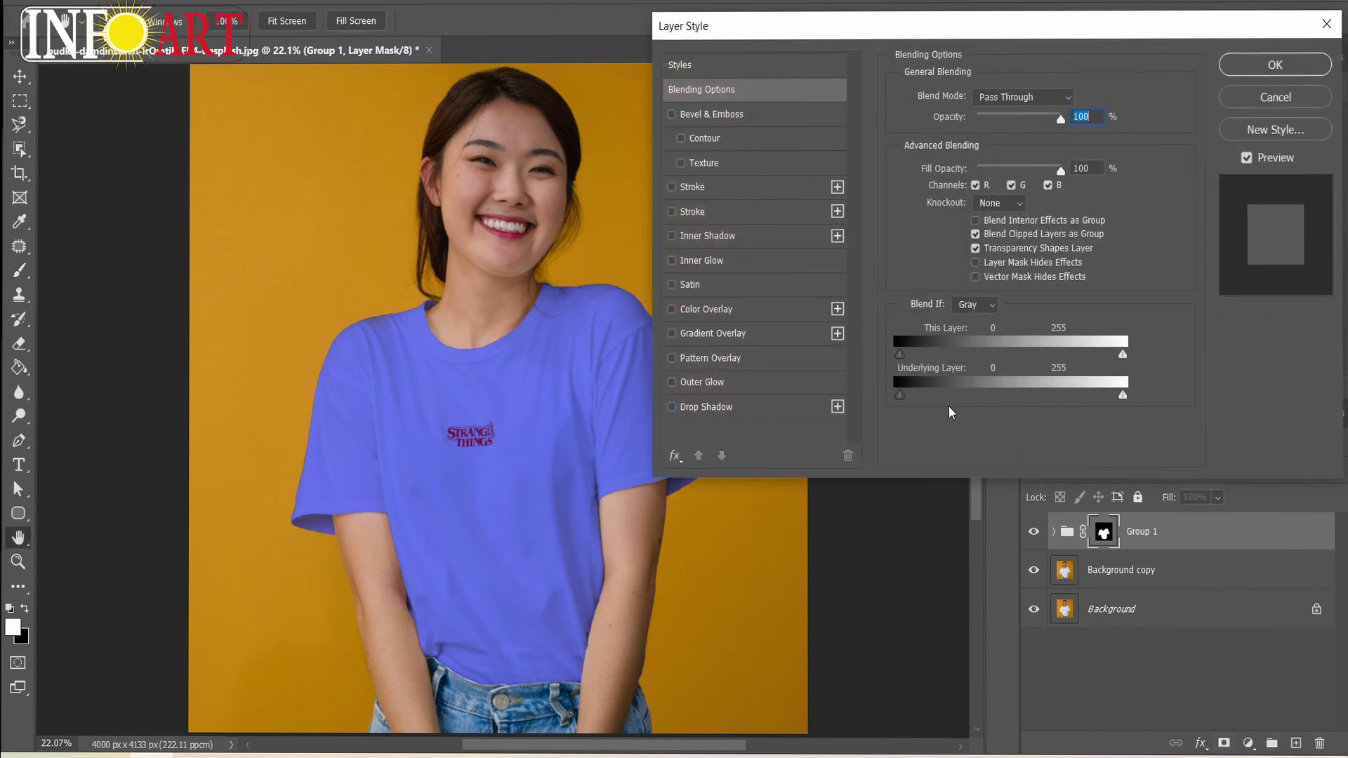
mouse_move(899, 354)
mouse_down()
mouse_move(920, 354)
mouse_move(900, 354)
mouse_up()
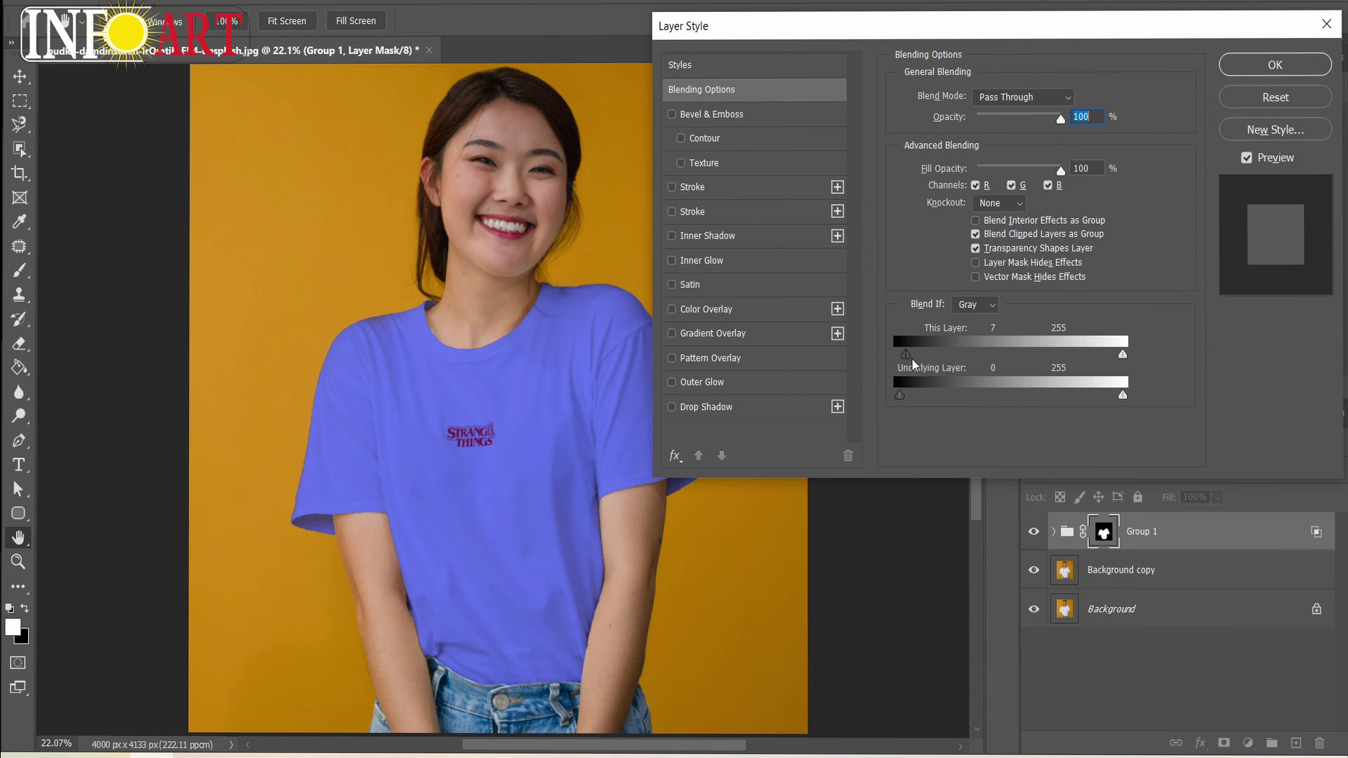
drag(908, 358, 944, 377)
key(alt)
drag(905, 400, 946, 404)
mouse_move(1120, 397)
mouse_down()
mouse_move(1098, 397)
mouse_move(1108, 404)
mouse_move(1092, 365)
mouse_move(1107, 363)
mouse_up()
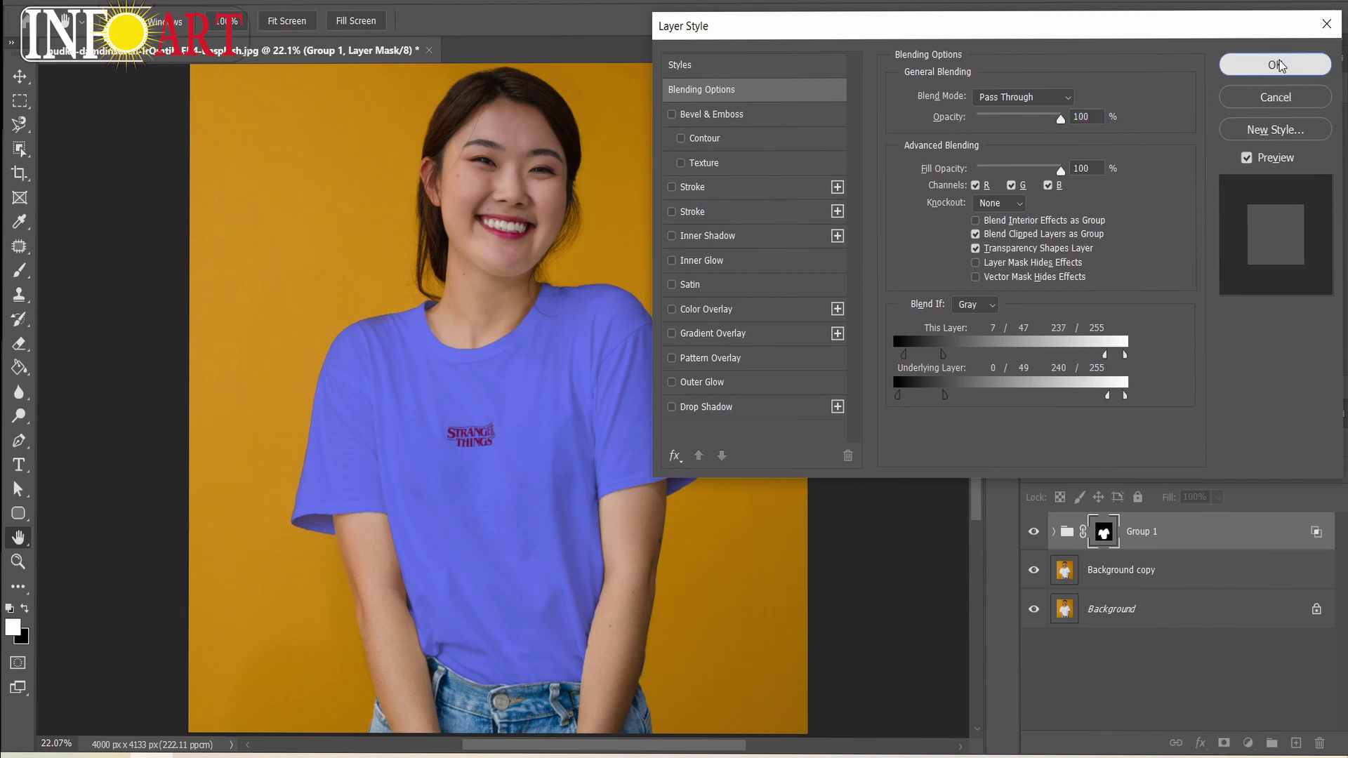
click(1275, 65)
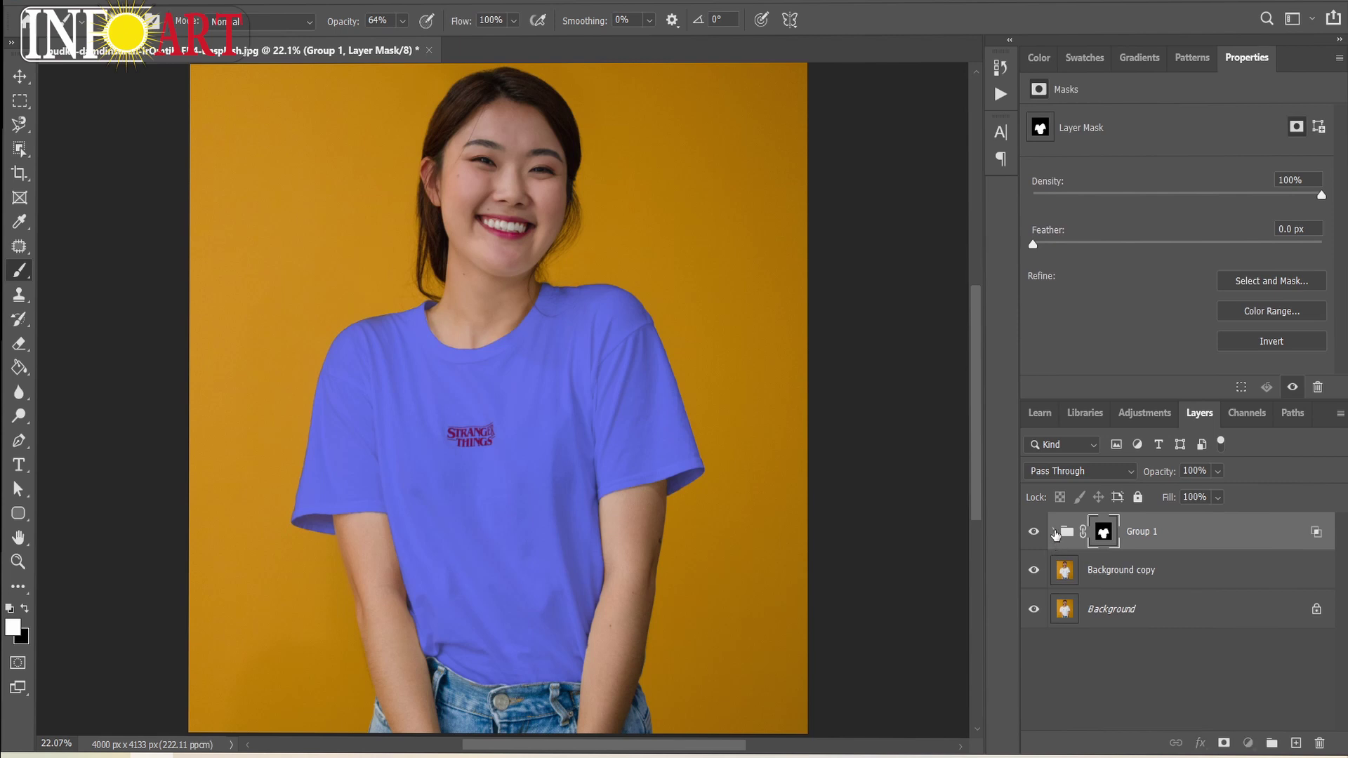
Step: Expand Group 1 and open Color Fill 1's colour picker
click(1053, 533)
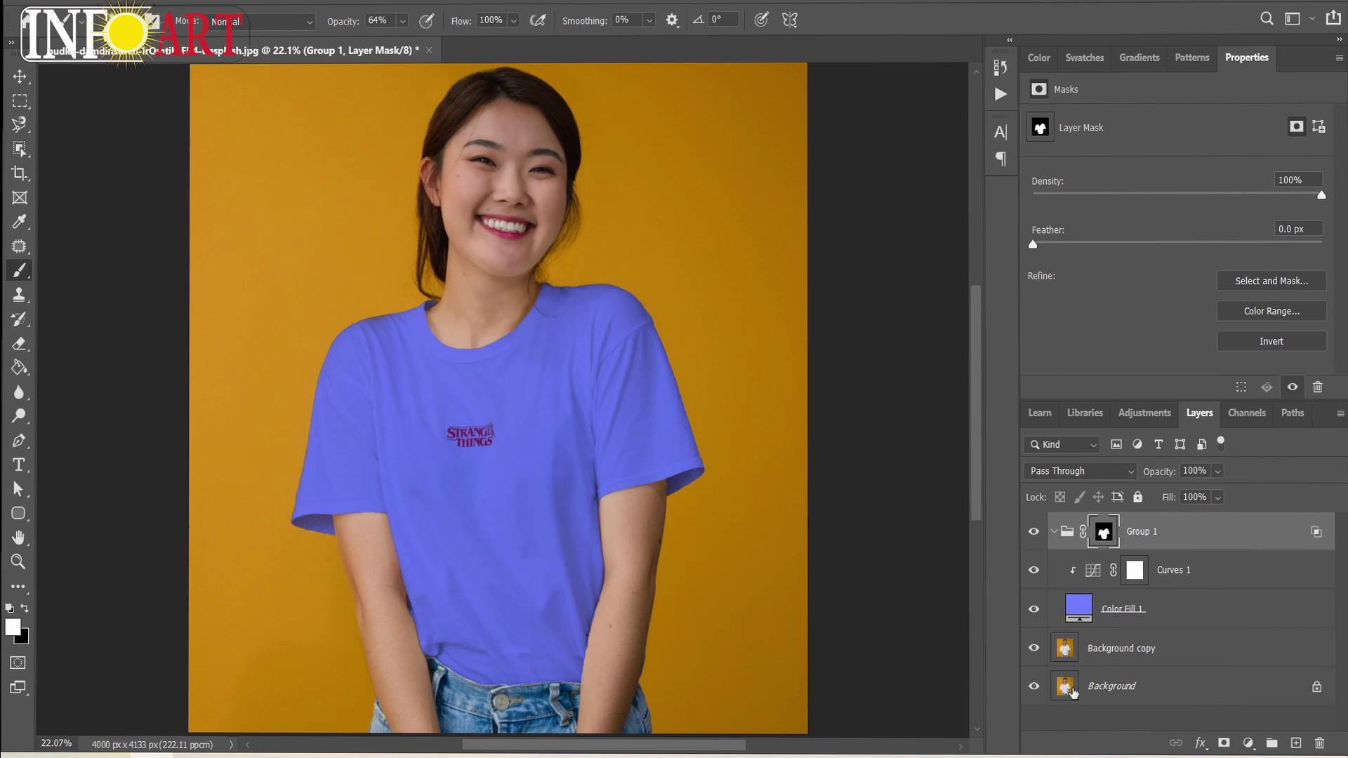
click(1079, 608)
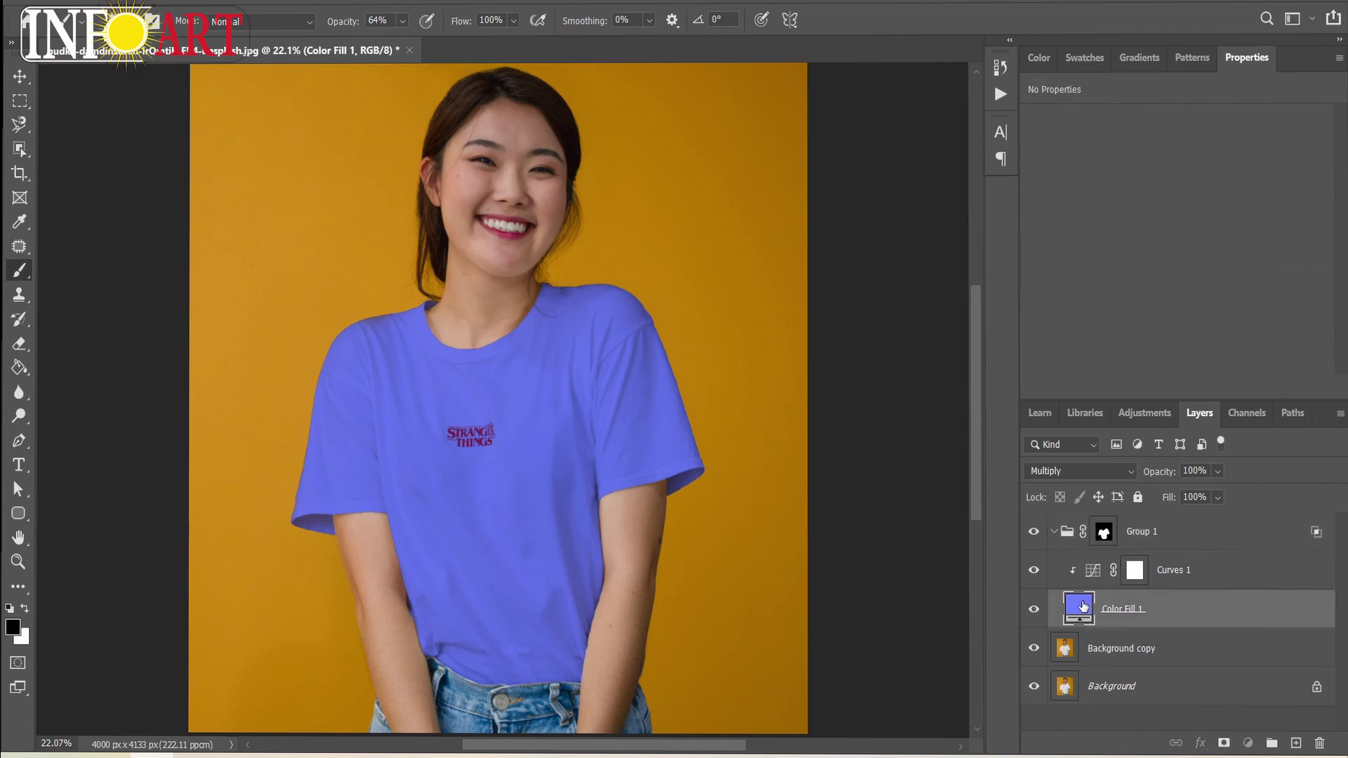
double_click(1083, 605)
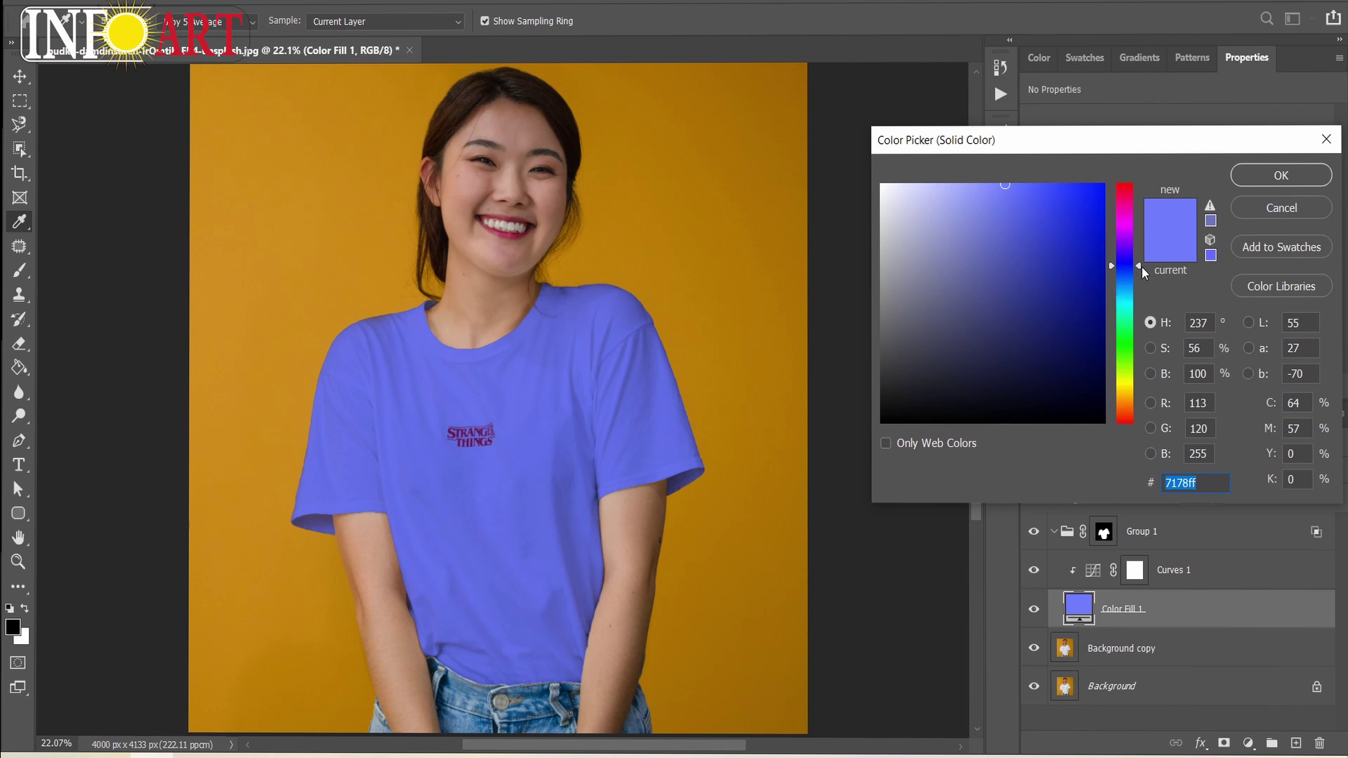
Step: Try several shirt hues and saturations, including a strong red and hot pink (ff258c)
mouse_move(1139, 264)
mouse_down()
mouse_move(1143, 426)
mouse_move(1133, 188)
mouse_up()
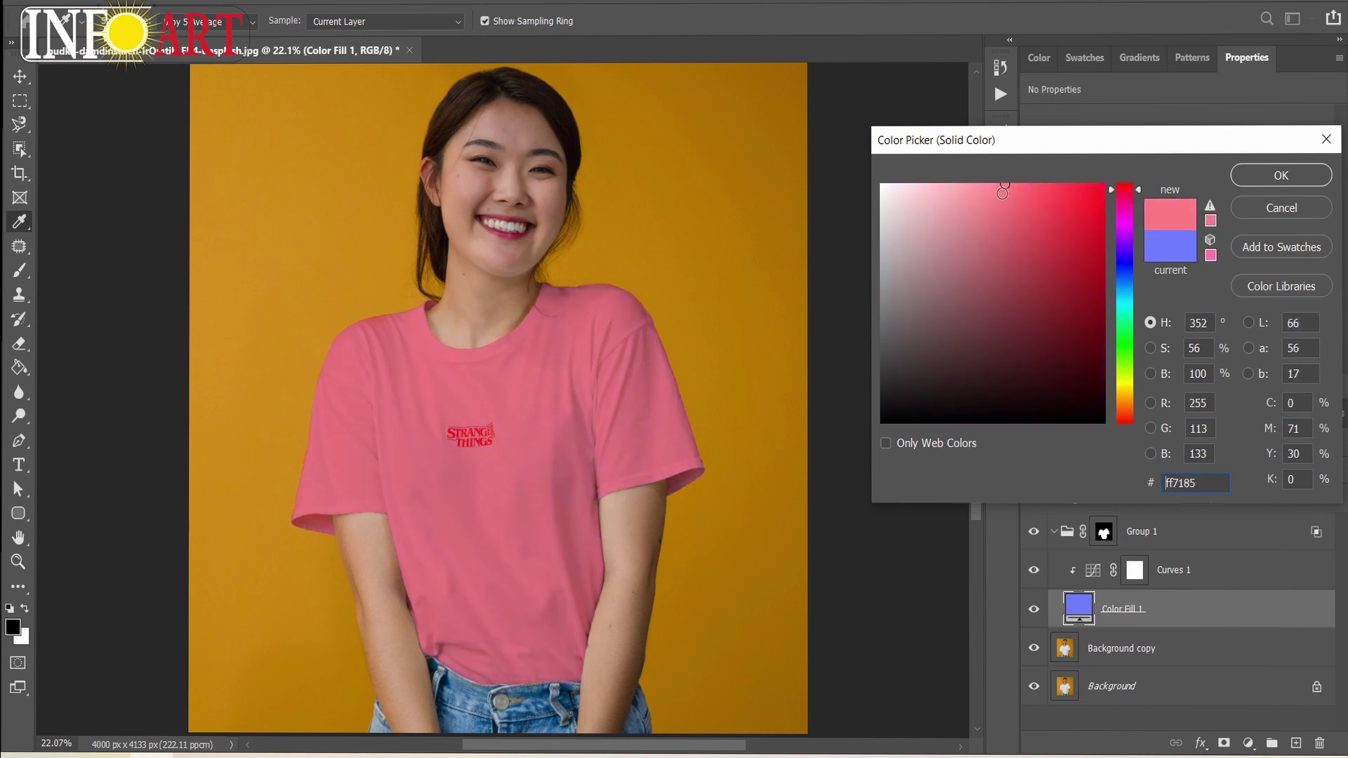
mouse_move(1005, 184)
mouse_down()
mouse_move(1072, 184)
mouse_move(921, 191)
mouse_move(931, 182)
mouse_up()
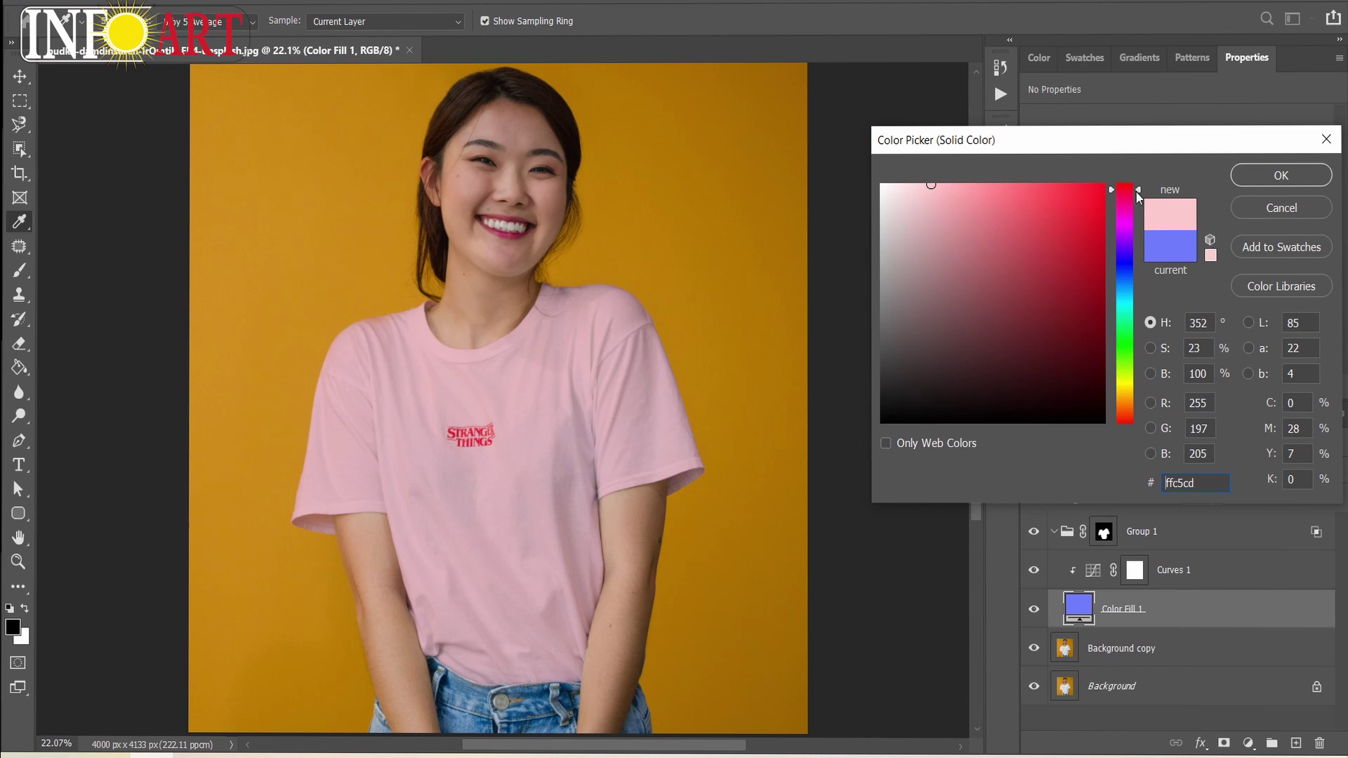
drag(1136, 191, 1156, 441)
click(1072, 181)
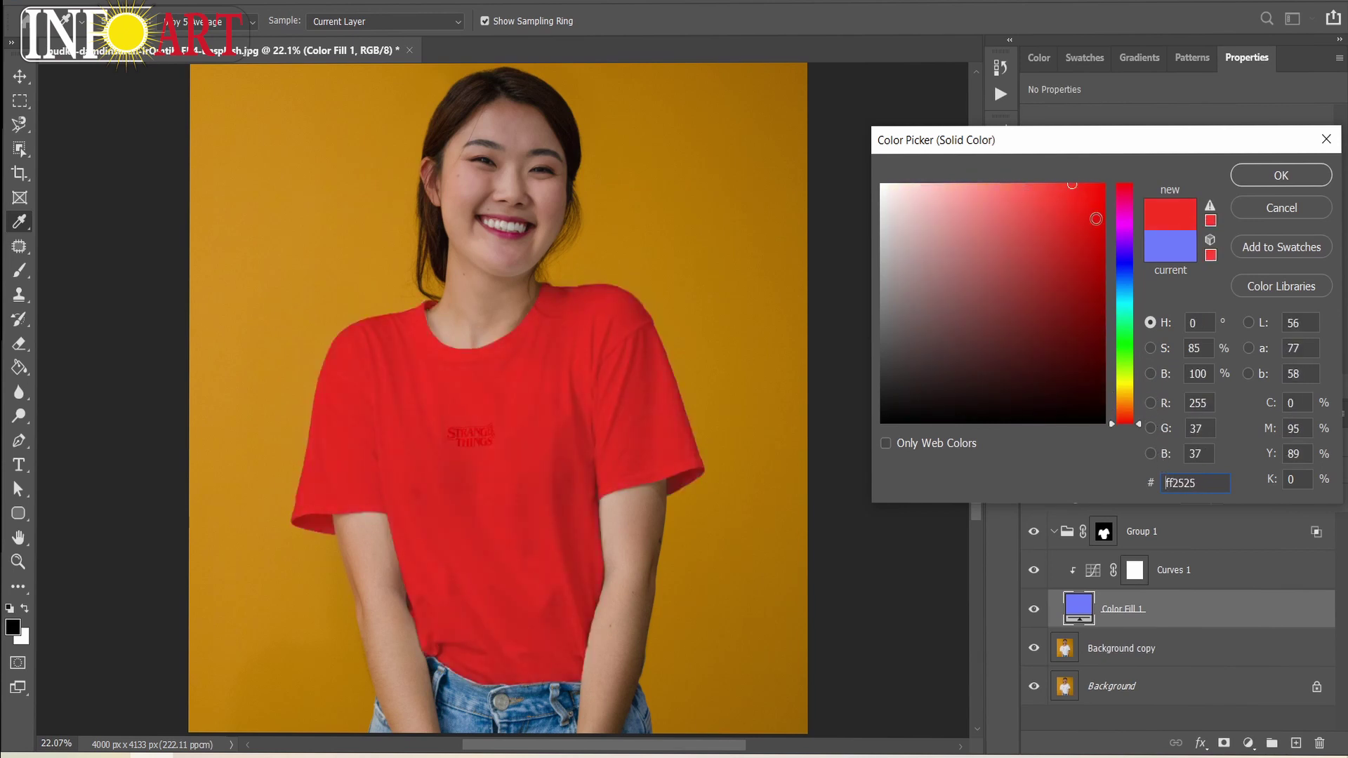
drag(1141, 423, 1139, 200)
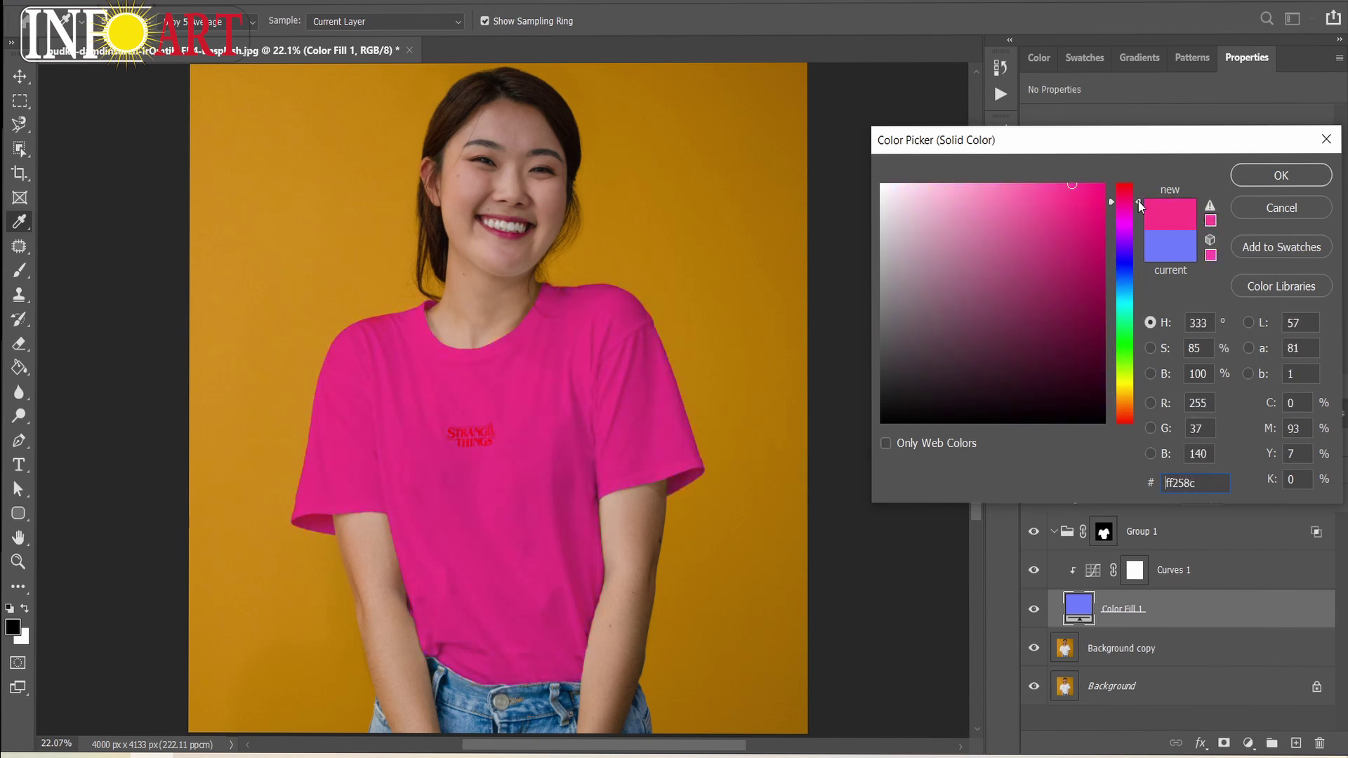
Step: Preview the shirt in neutral and dark greys, then purple, ending on pale yellow (f3f870)
click(883, 303)
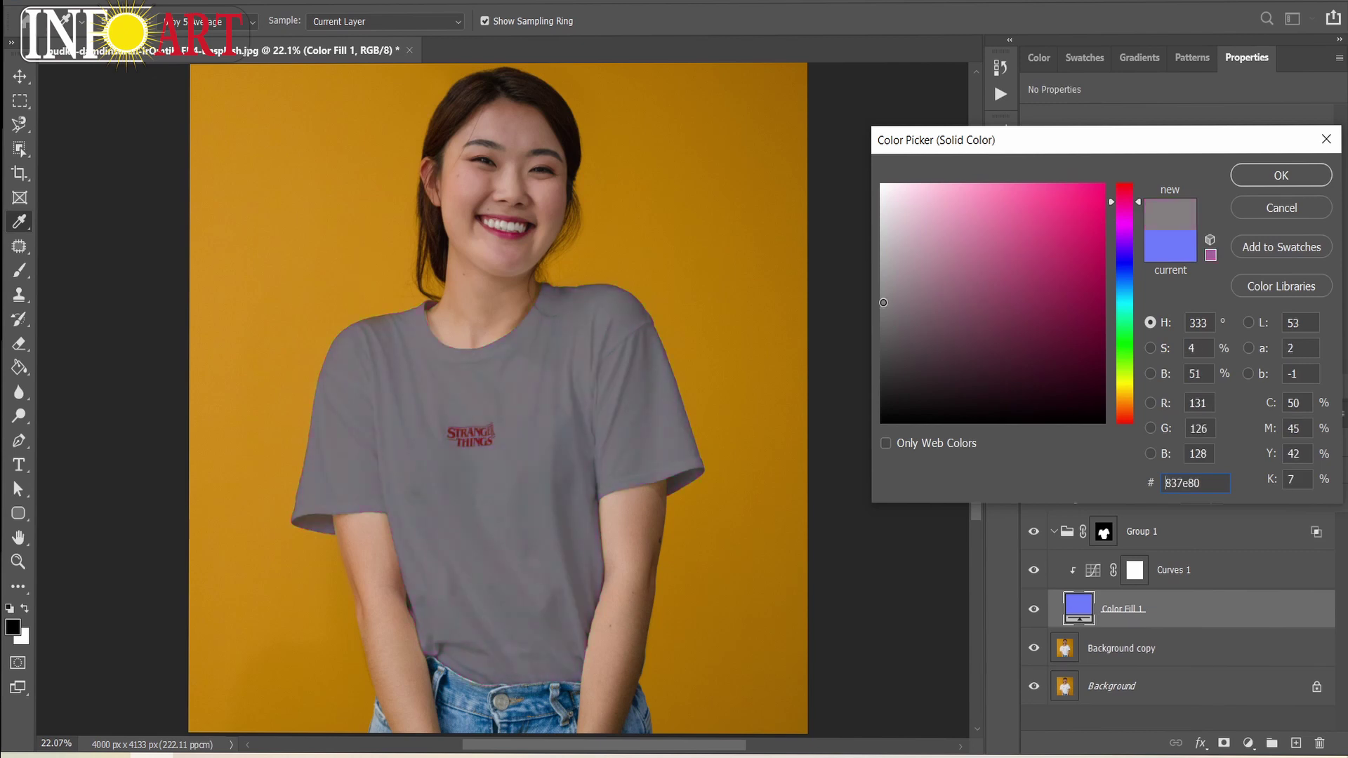
mouse_move(883, 302)
mouse_down()
mouse_move(920, 419)
mouse_move(895, 420)
mouse_move(881, 363)
mouse_move(883, 423)
mouse_move(865, 358)
mouse_move(882, 350)
mouse_up()
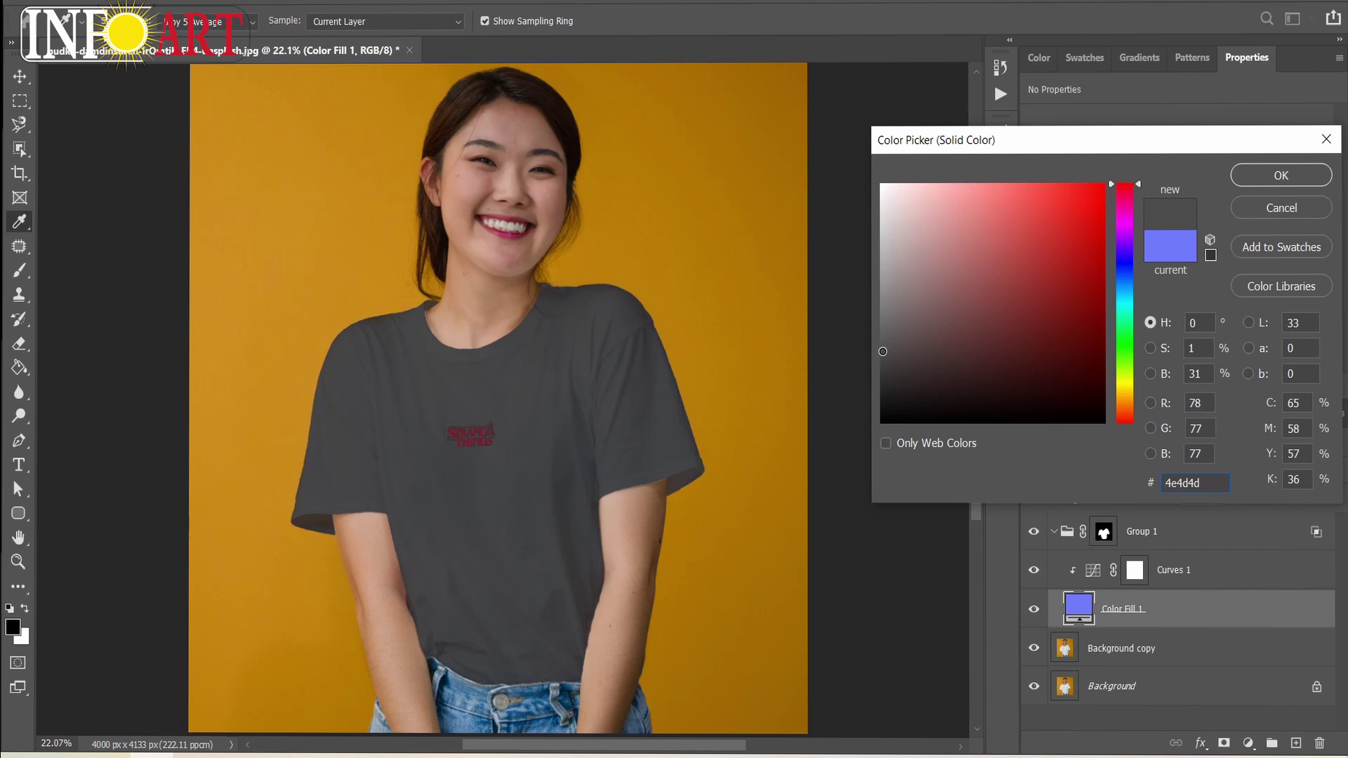
mouse_move(883, 351)
mouse_down()
mouse_move(888, 185)
mouse_move(1032, 217)
mouse_move(1038, 313)
mouse_move(1077, 252)
mouse_move(990, 256)
mouse_move(1017, 225)
mouse_move(1005, 190)
mouse_up()
drag(1137, 186, 1139, 384)
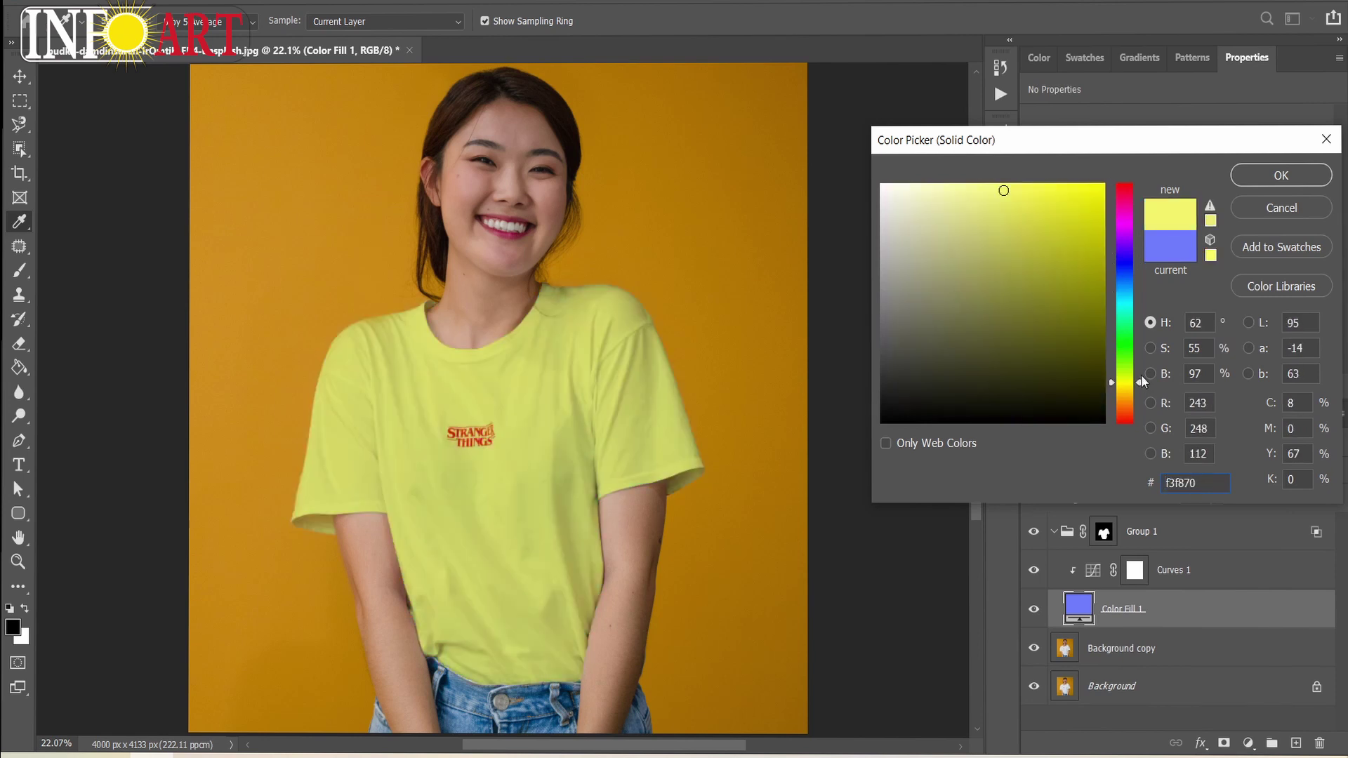